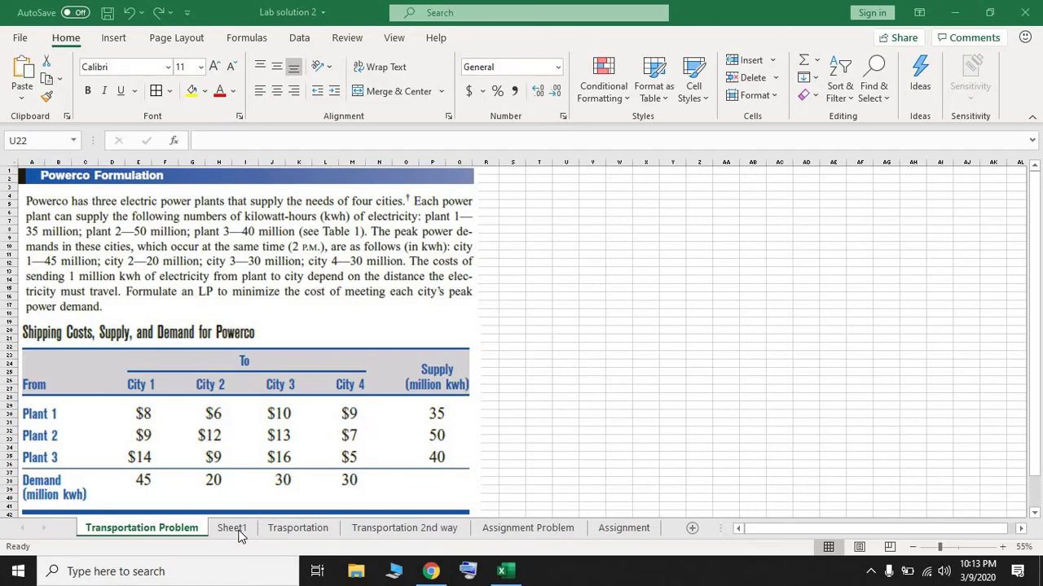
On Sheet1, enter the heading From in A2 and list Plant 1 to Plant 3 below it in A3:A5
{"action": "left_click", "coordinate": [233, 527]}
{"action": "left_click", "coordinate": [234, 529]}
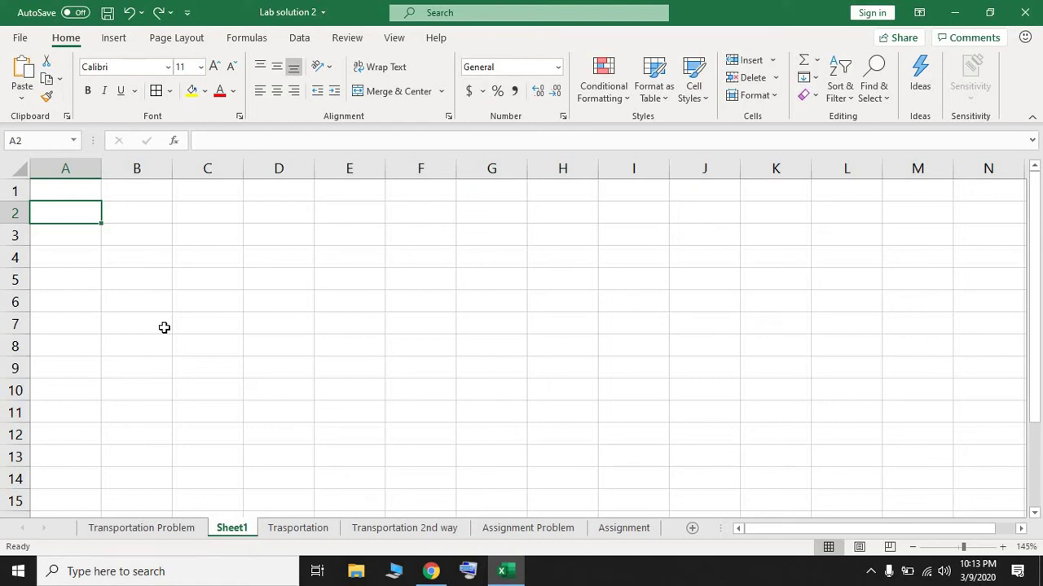
{"action": "type", "text": "From"}
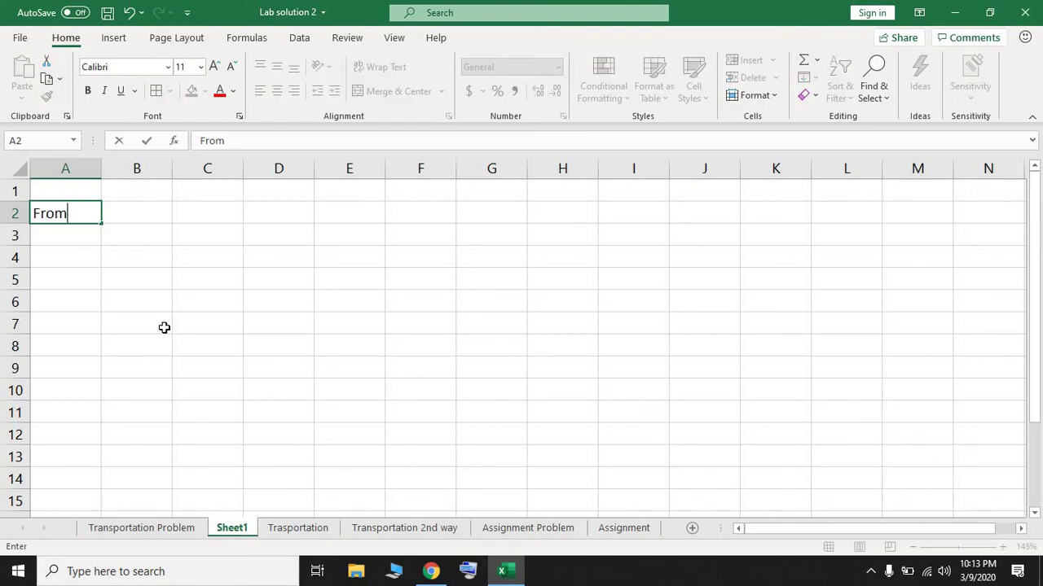
{"action": "key", "text": "Return"}
{"action": "type", "text": "P"}
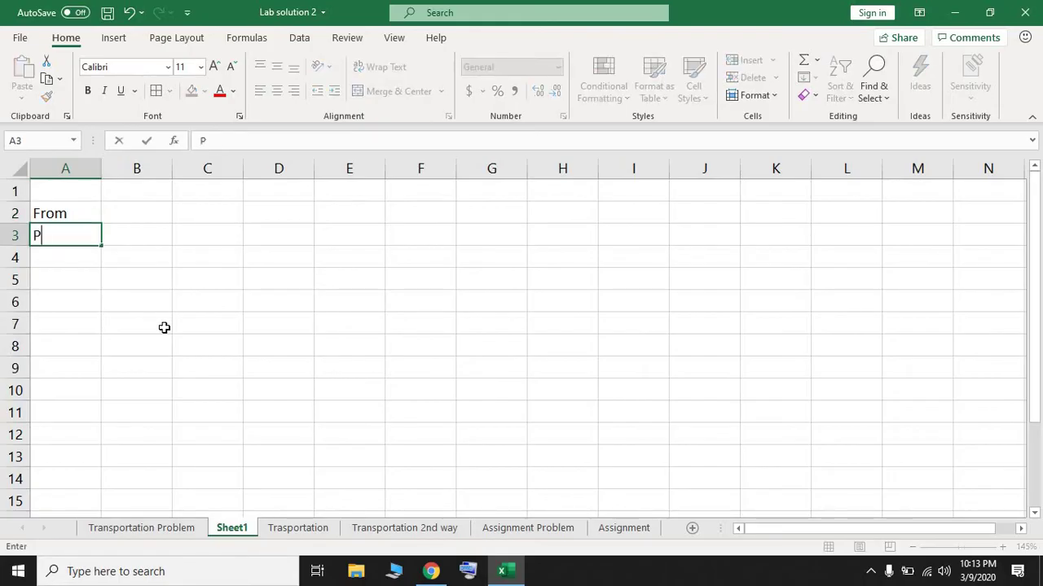
{"action": "type", "text": "lant 1"}
{"action": "key", "text": "Return"}
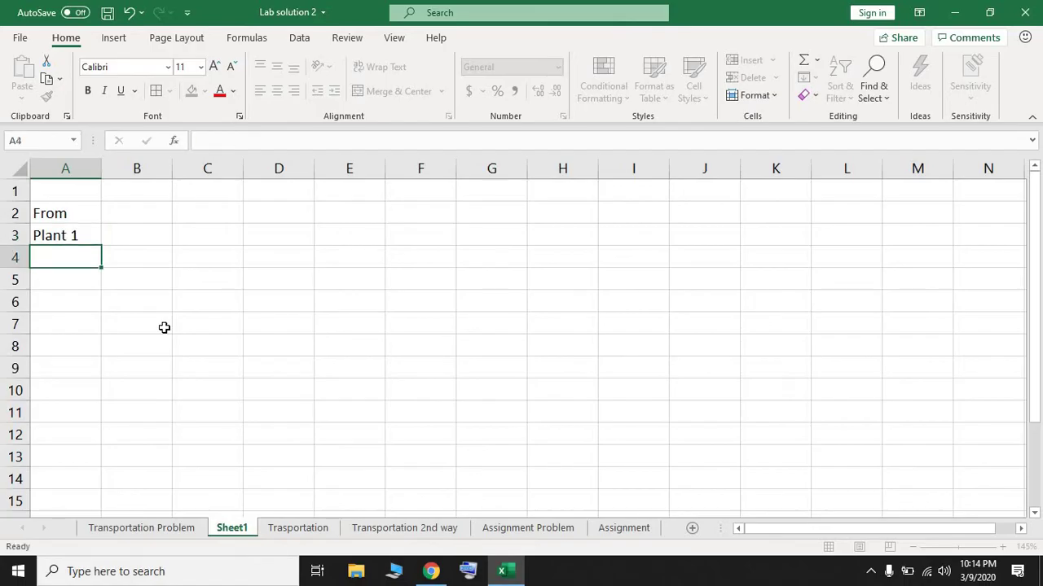
{"action": "left_click", "coordinate": [81, 236]}
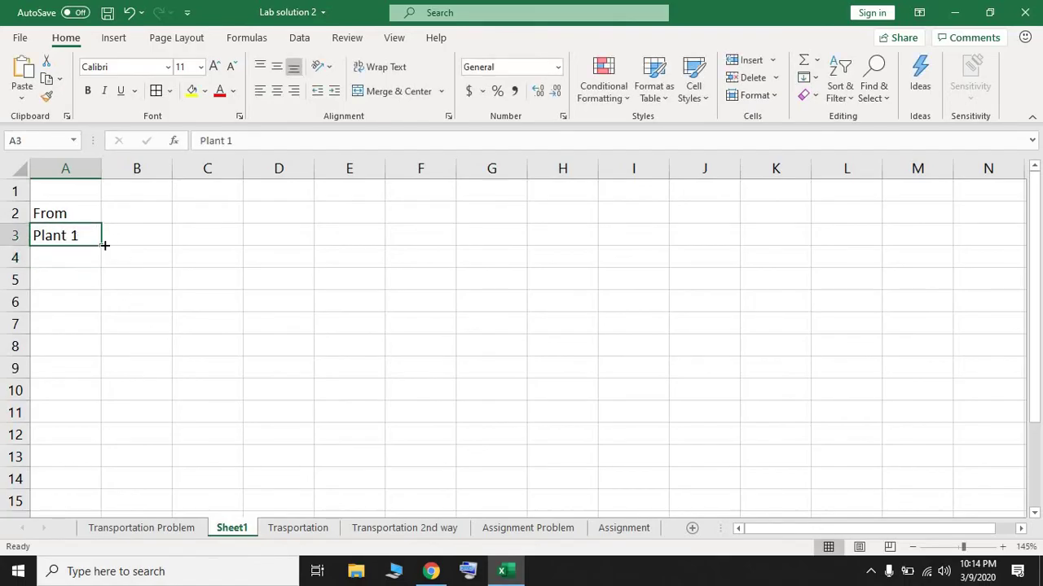
{"action": "left_click_drag", "start_coordinate": [104, 245], "coordinate": [94, 293]}
Merge and center cells B1:E1 and enter the heading To in them
{"action": "left_click", "coordinate": [149, 214]}
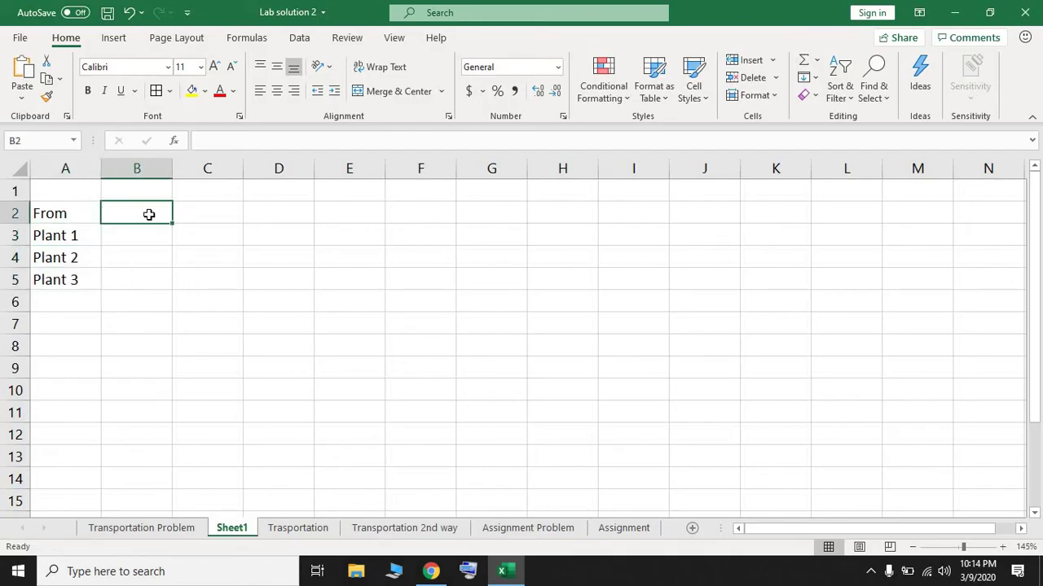
{"action": "left_click_drag", "start_coordinate": [155, 195], "coordinate": [322, 189]}
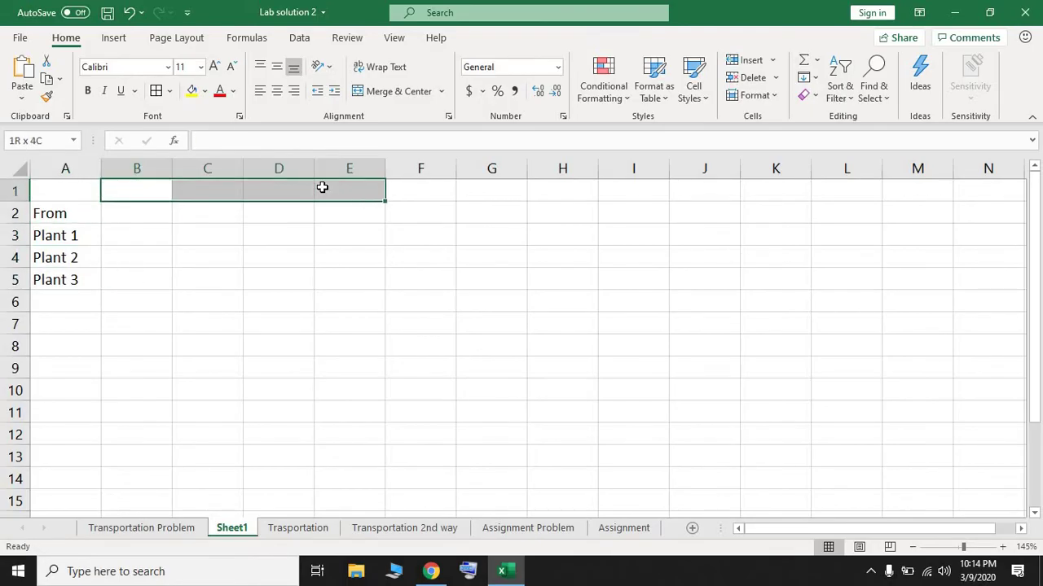
{"action": "left_click", "coordinate": [369, 91]}
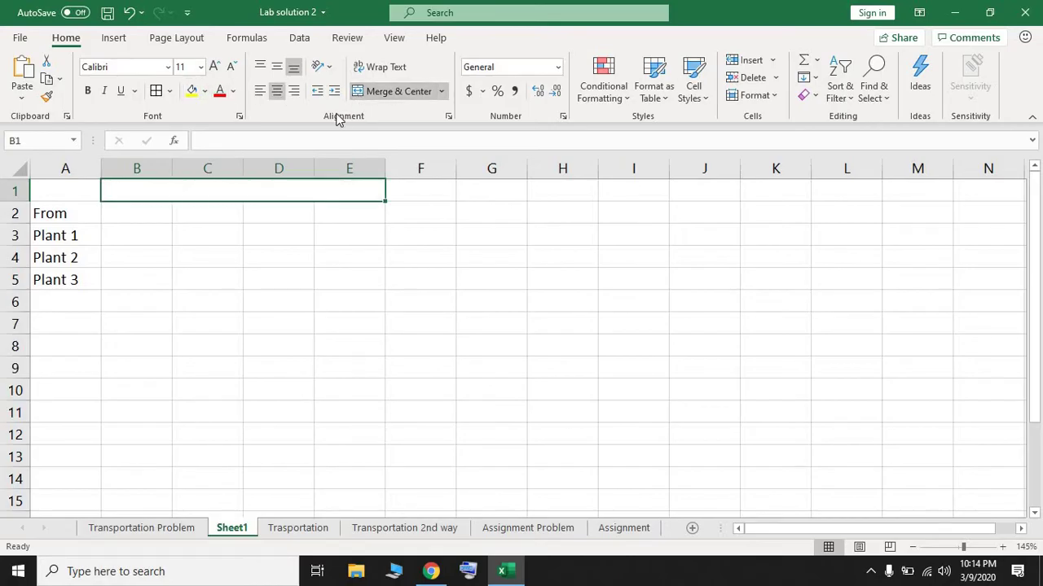
{"action": "type", "text": "T"}
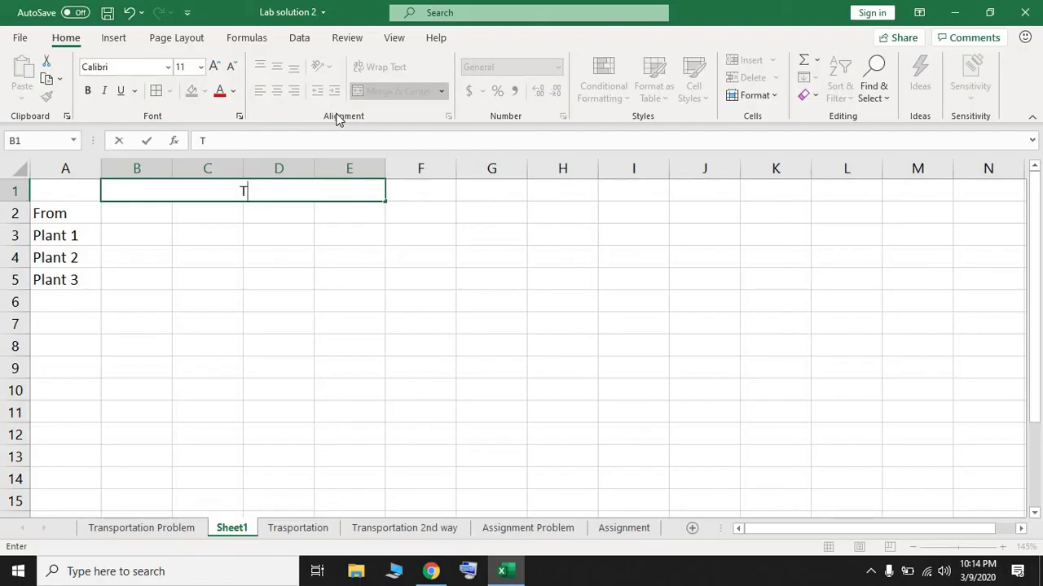
{"action": "type", "text": "o"}
{"action": "key", "text": "Return"}
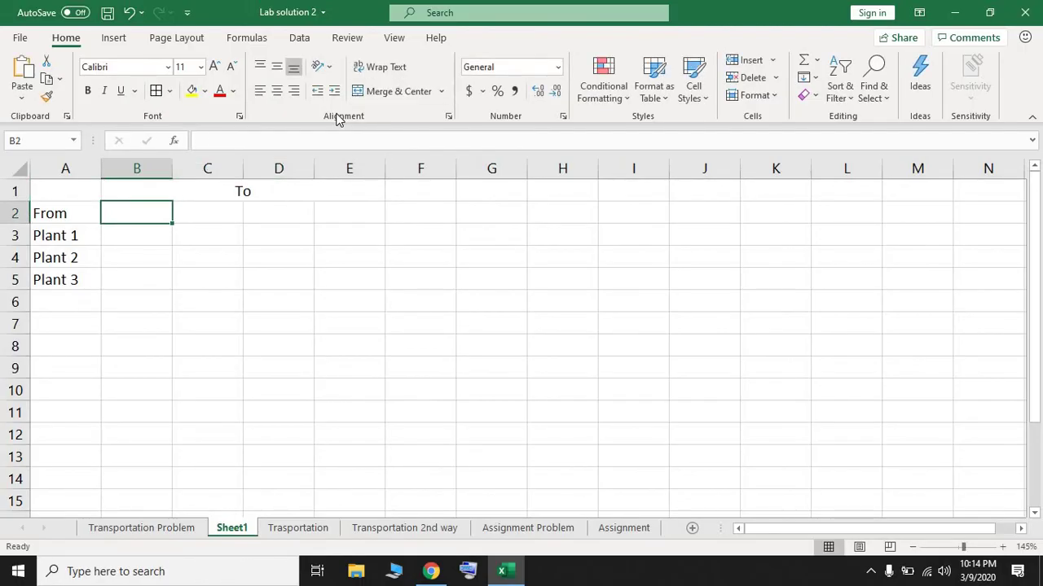
Enter City 1 in B2 and fill the series across to City 4 in E2
{"action": "type", "text": "Ci"}
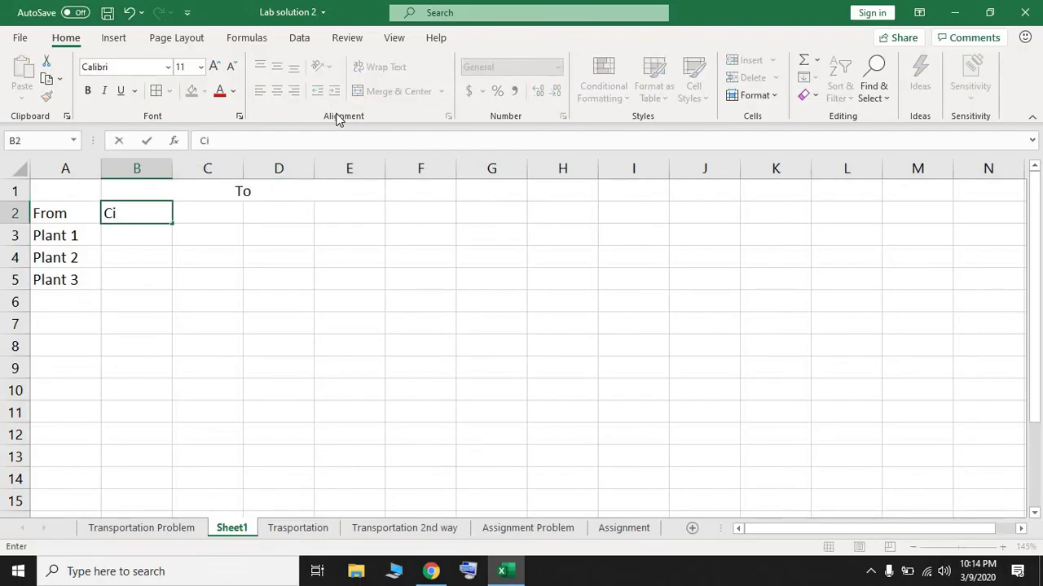
{"action": "type", "text": "ty 1"}
{"action": "key", "text": "Return"}
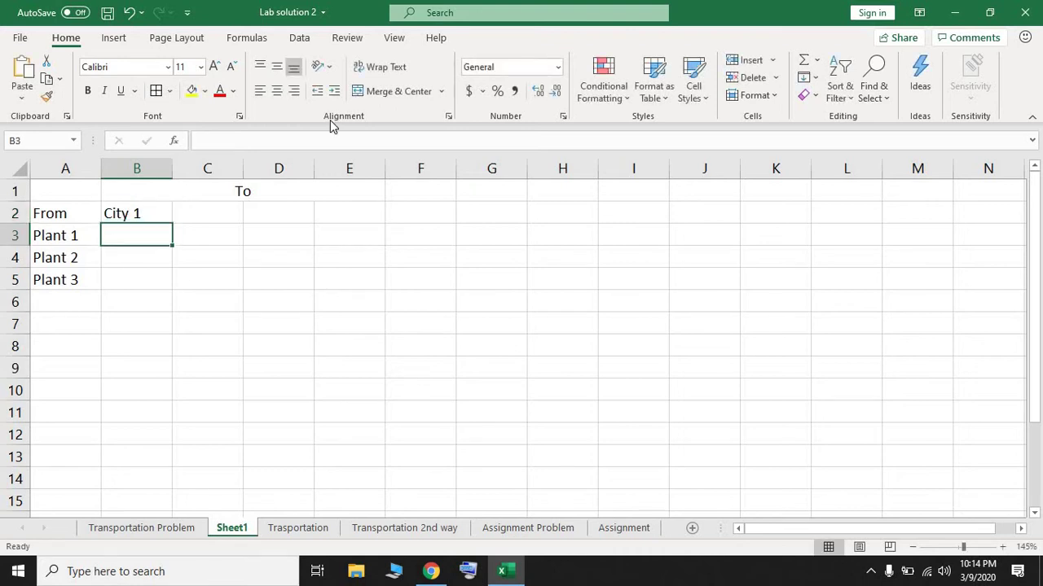
{"action": "left_click", "coordinate": [163, 214]}
{"action": "left_click_drag", "start_coordinate": [173, 224], "coordinate": [368, 217]}
Center the whole sheet's contents vertically and horizontally, and add borders to the cost cells B3:E5
{"action": "left_click", "coordinate": [22, 169]}
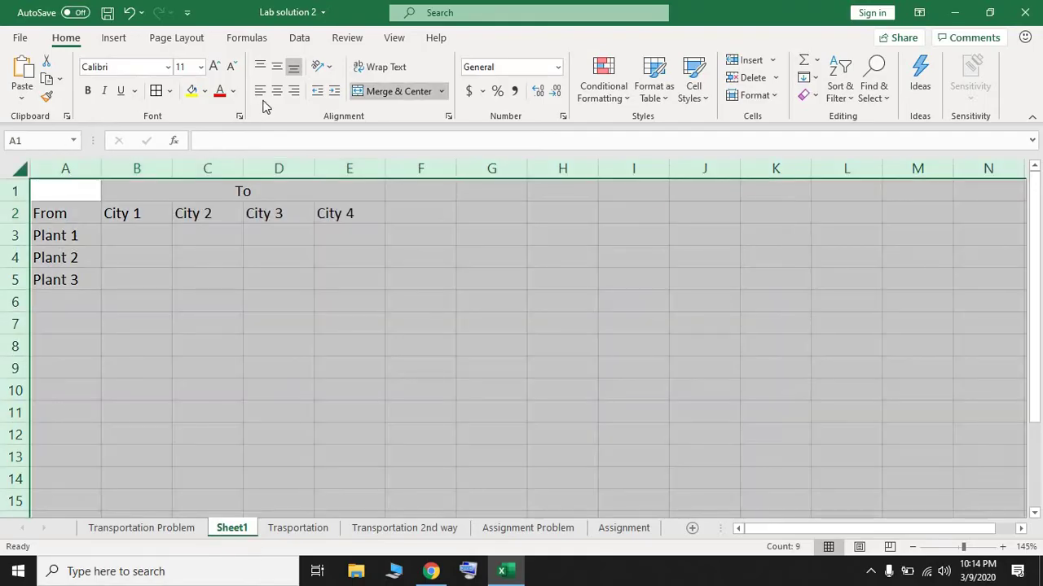
{"action": "left_click", "coordinate": [278, 69]}
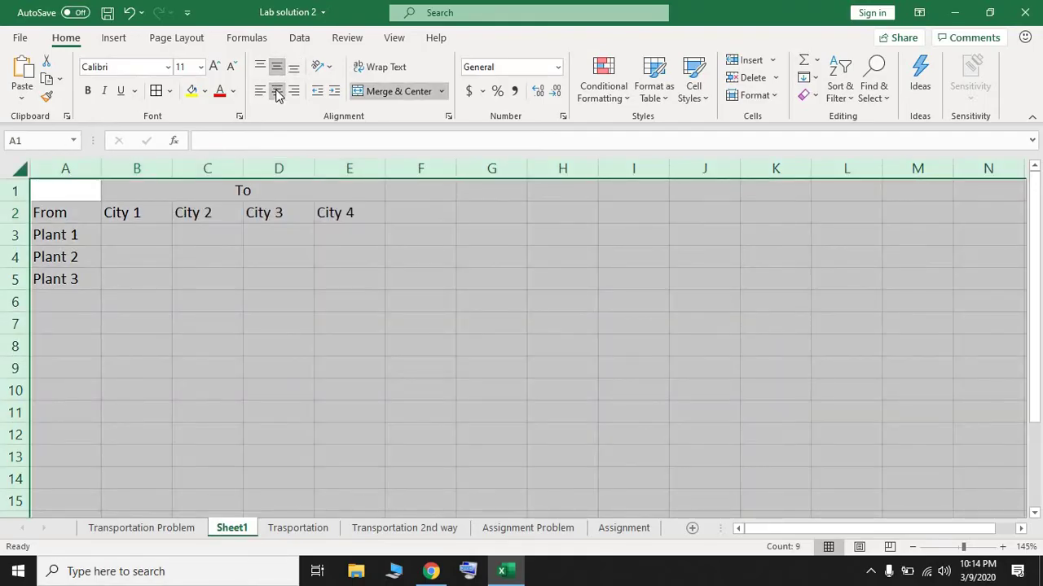
{"action": "left_click", "coordinate": [277, 91]}
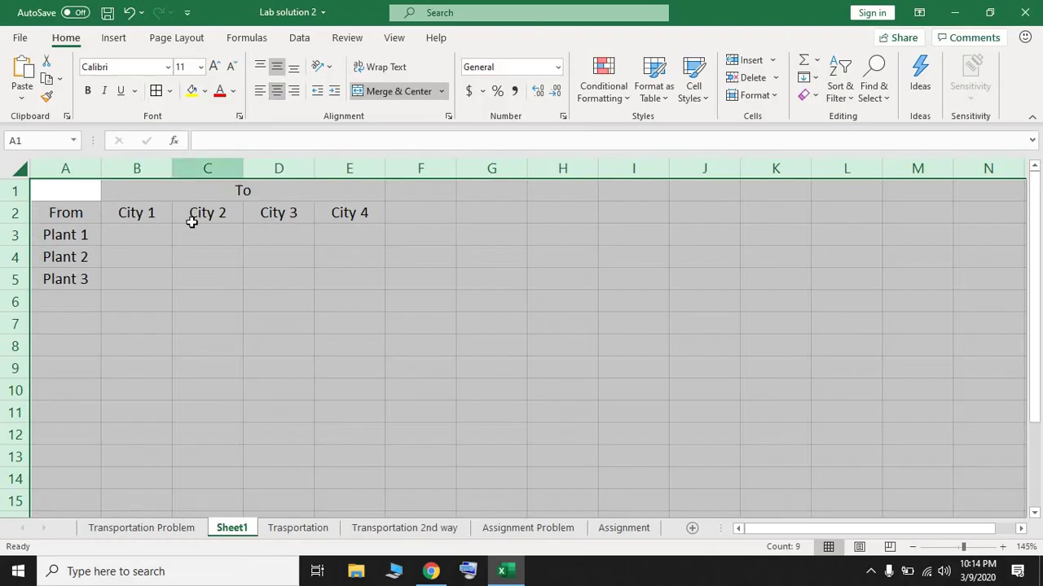
{"action": "left_click_drag", "start_coordinate": [146, 231], "coordinate": [326, 285]}
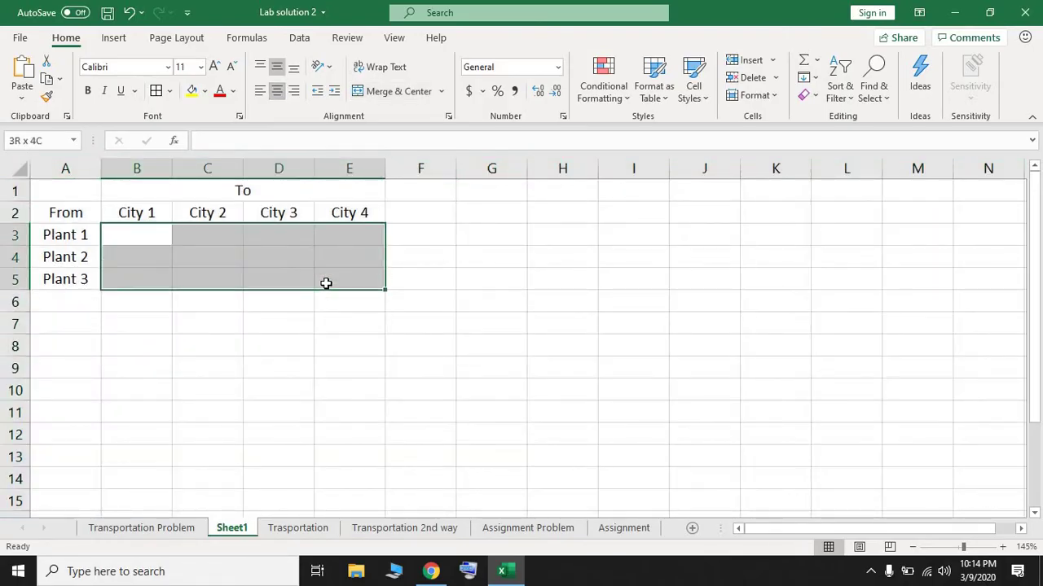
{"action": "left_click", "coordinate": [156, 93]}
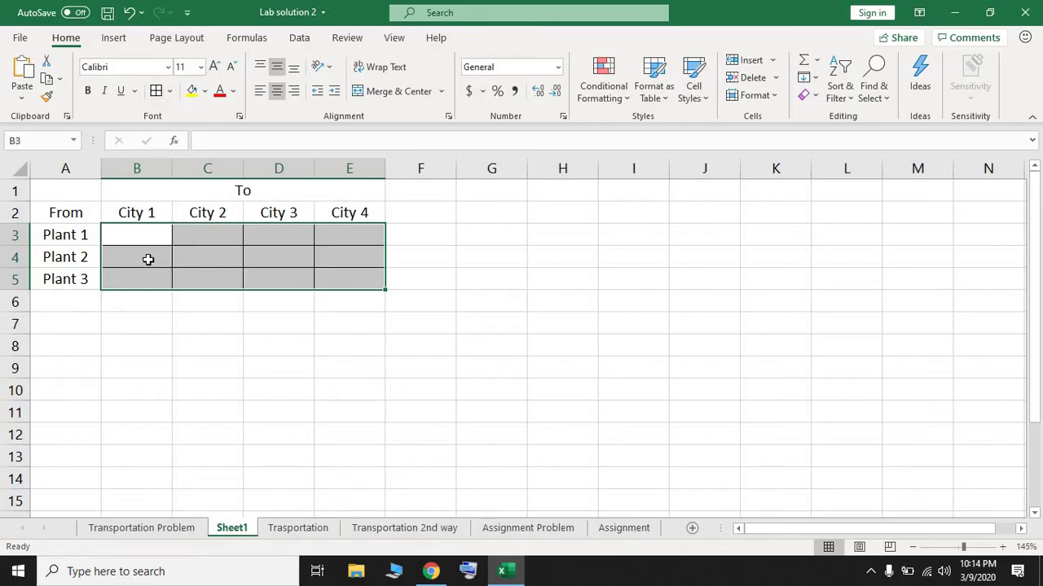
Format the cost cells B3:E5 as Currency with the $ symbol and 0 decimal places, matching the problem table
{"action": "left_click", "coordinate": [191, 528]}
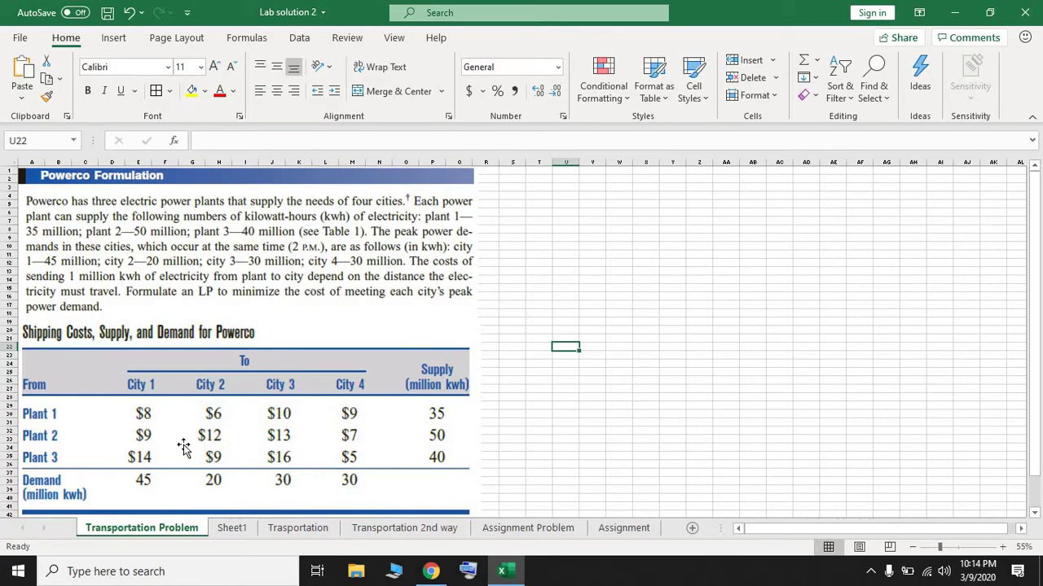
{"action": "left_click", "coordinate": [232, 529]}
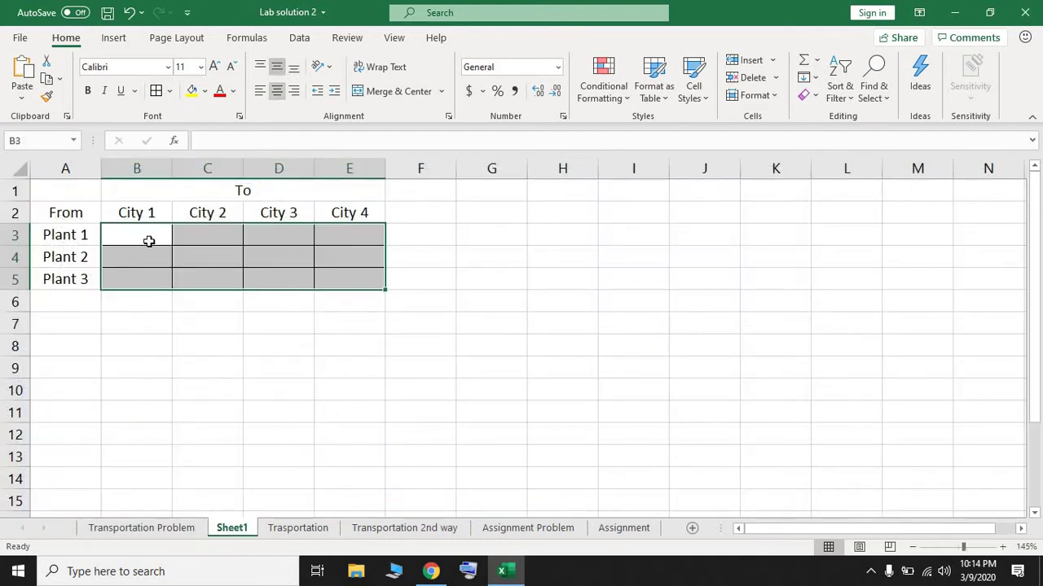
{"action": "key", "text": "shift+Left"}
{"action": "key", "text": "shift+Up"}
{"action": "left_click_drag", "start_coordinate": [140, 234], "coordinate": [332, 281]}
{"action": "right_click", "coordinate": [332, 282]}
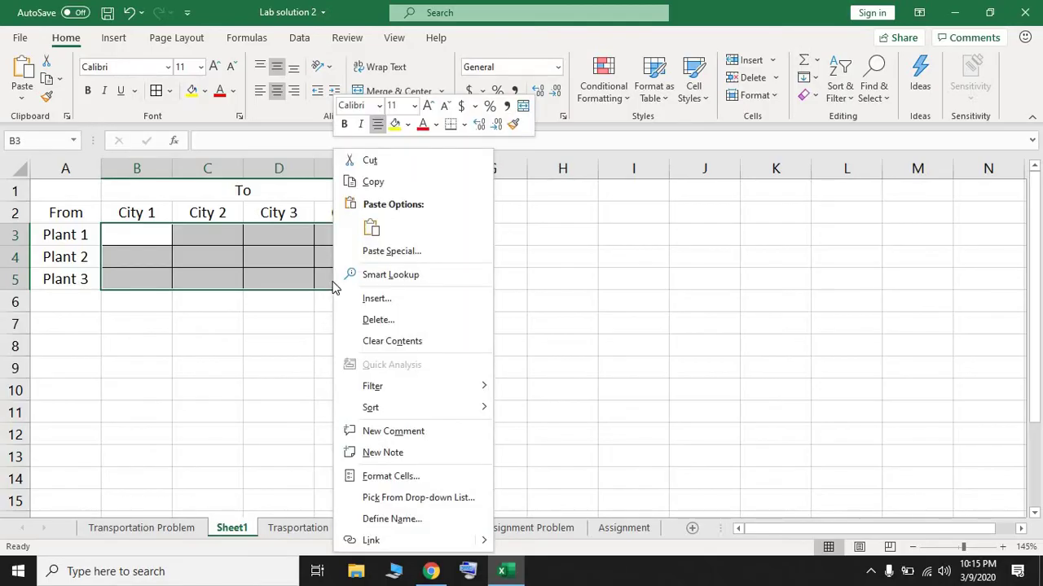
{"action": "left_click", "coordinate": [430, 480]}
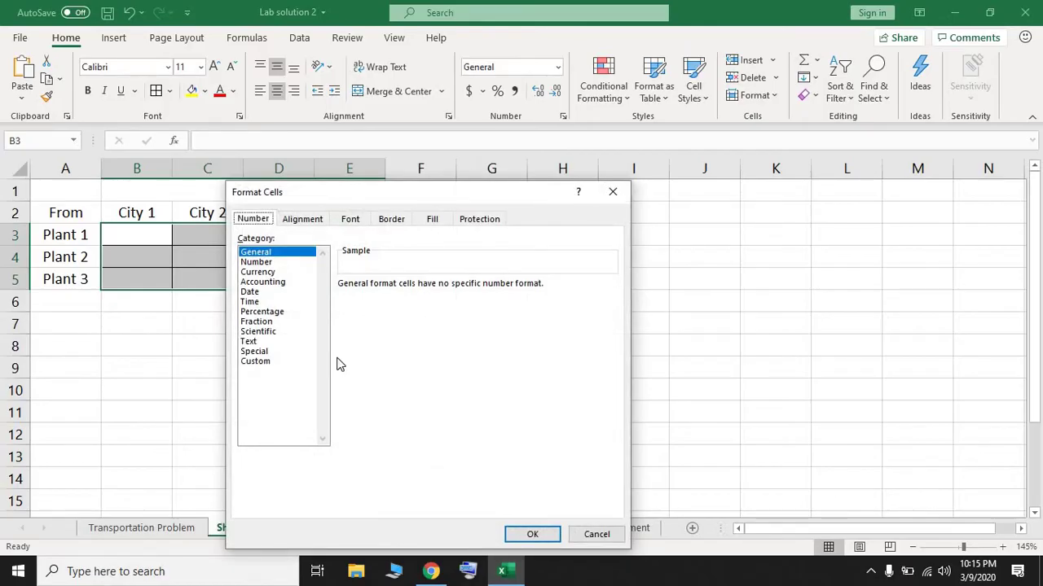
{"action": "left_click", "coordinate": [258, 272]}
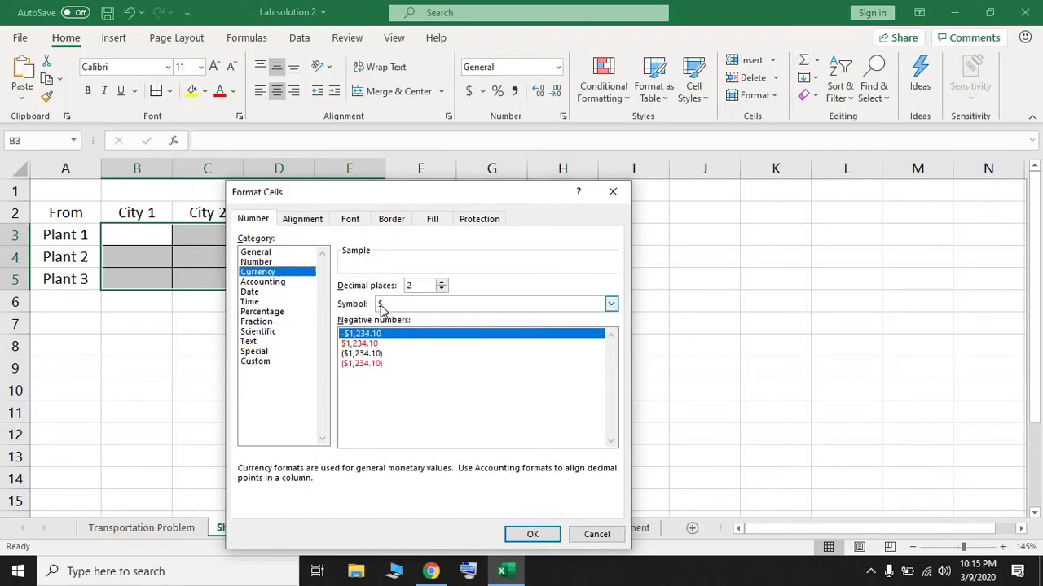
{"action": "left_click", "coordinate": [441, 289]}
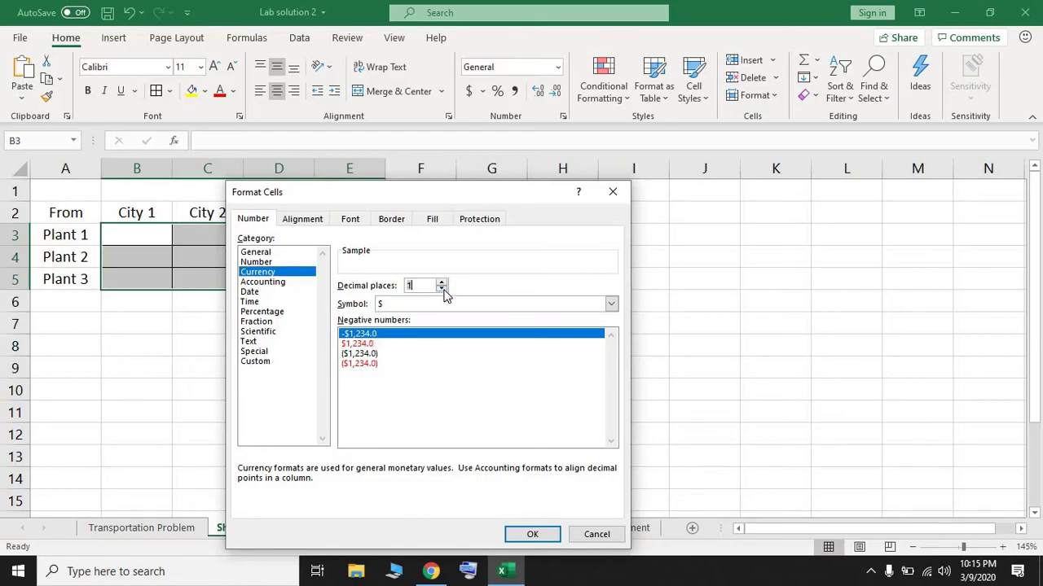
{"action": "left_click", "coordinate": [441, 289]}
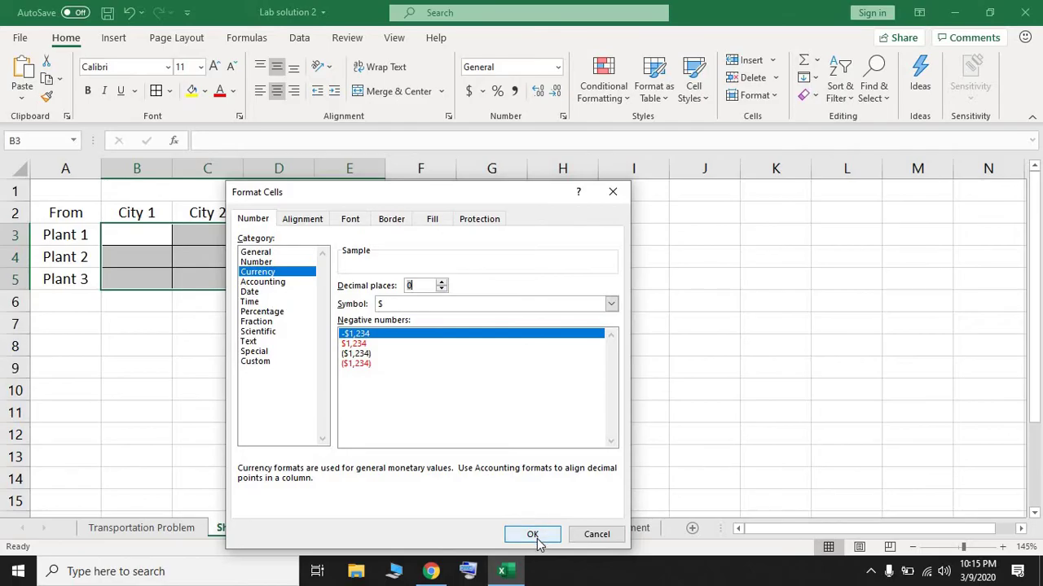
{"action": "left_click", "coordinate": [535, 539]}
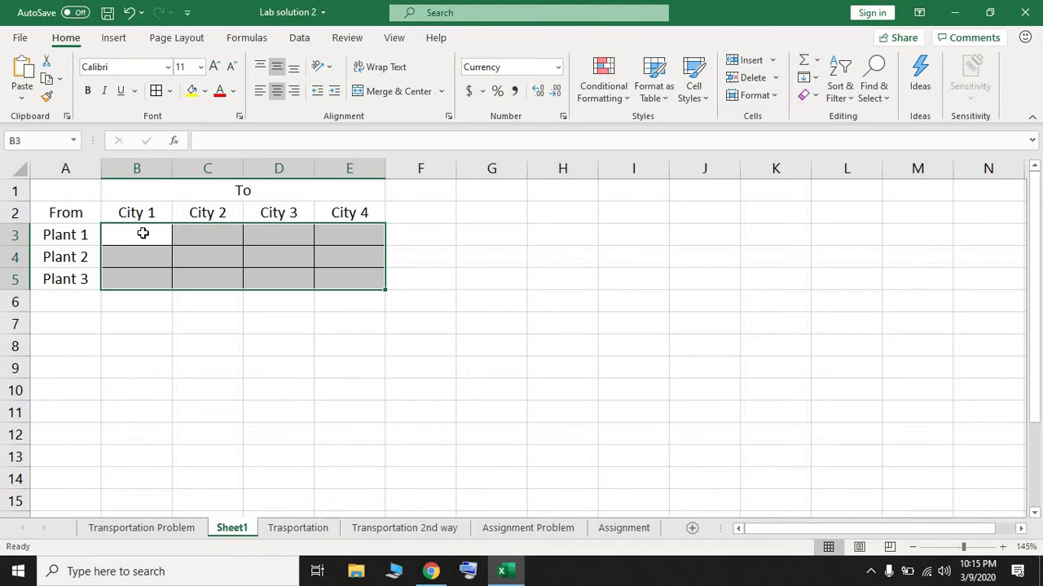
Copy the City 1 shipping costs from the Transportation Problem sheet into Sheet1 B3:B5 as 8, 9 and 14
{"action": "left_click", "coordinate": [175, 531]}
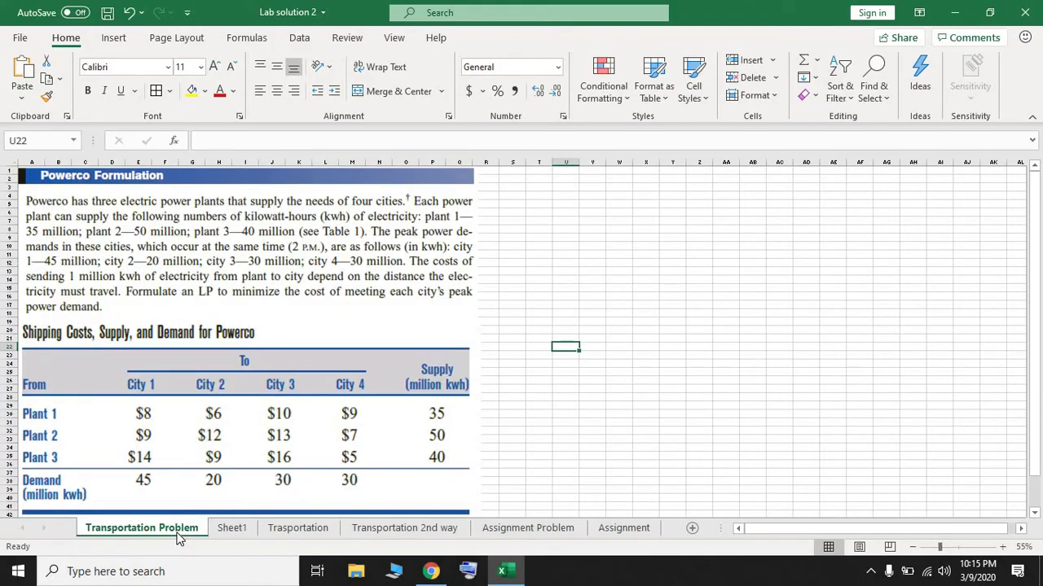
{"action": "left_click", "coordinate": [228, 529]}
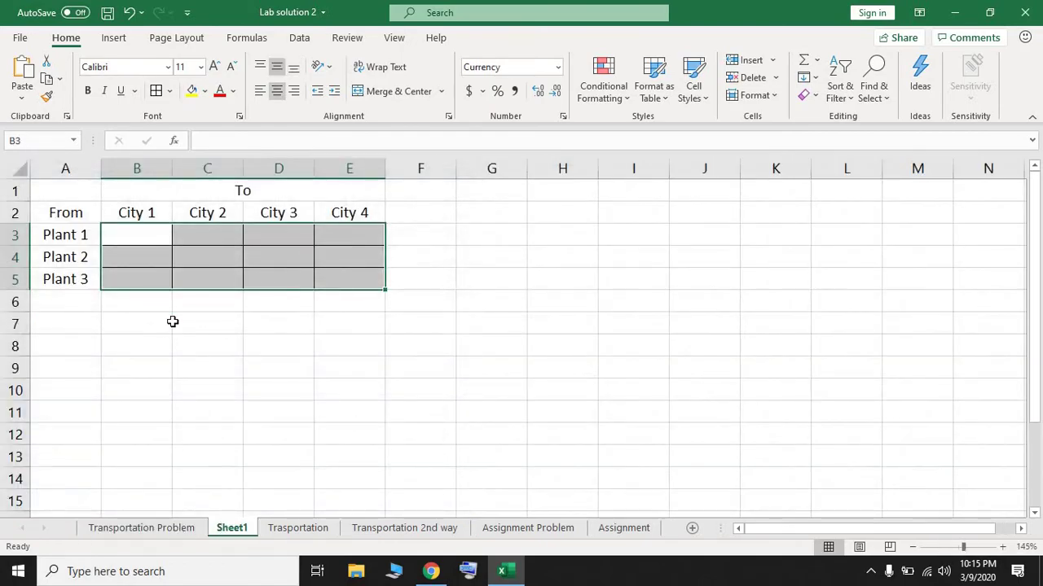
{"action": "type", "text": "8"}
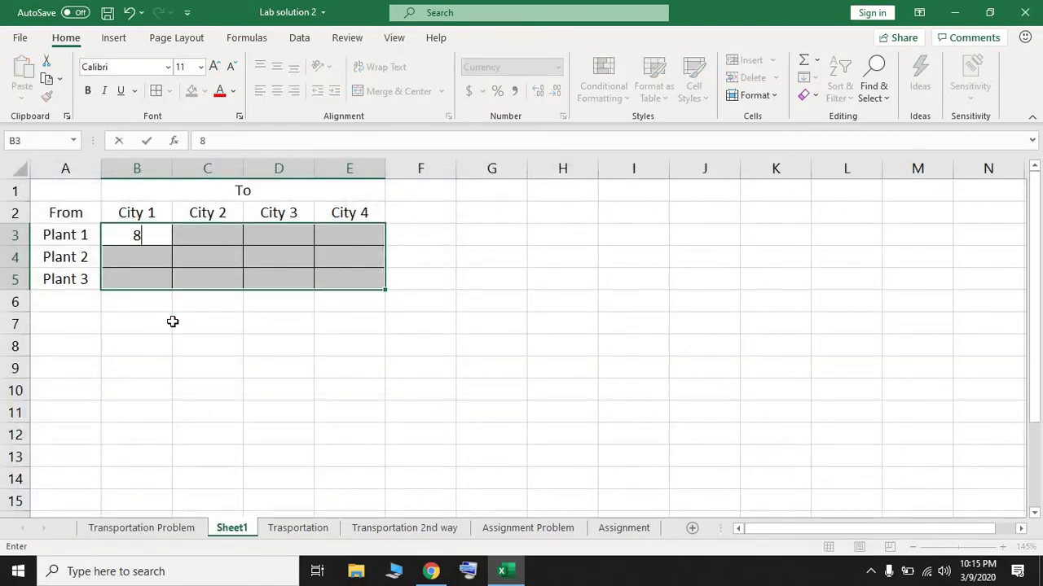
{"action": "key", "text": "Return"}
{"action": "type", "text": "9"}
{"action": "key", "text": "Return"}
{"action": "type", "text": "14"}
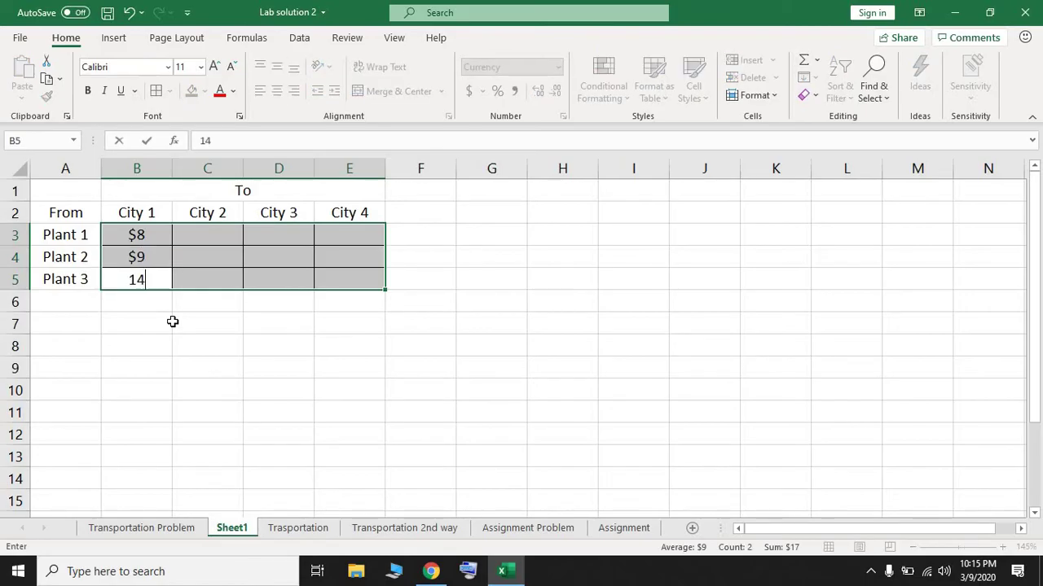
{"action": "key", "text": "Return"}
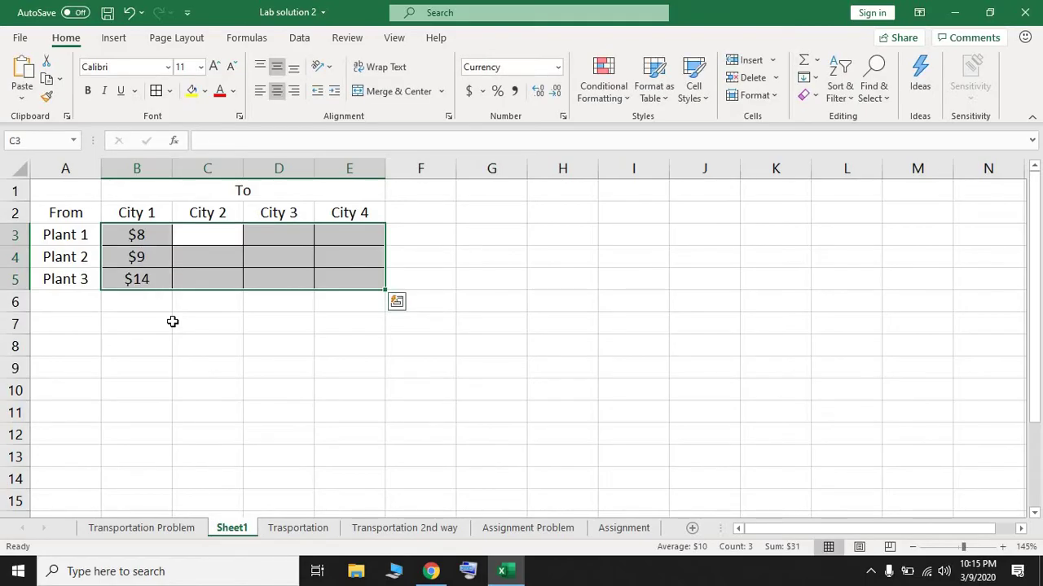
Copy the City 2 shipping costs from the Transportation Problem sheet into Sheet1 C3:C5 as 6, 12 and 9
{"action": "left_click", "coordinate": [171, 529]}
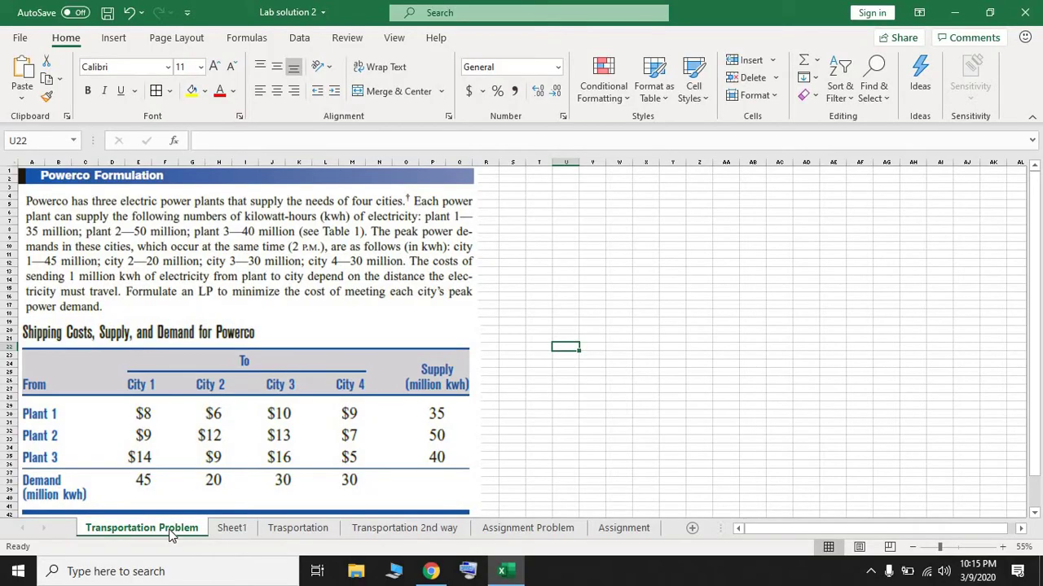
{"action": "left_click", "coordinate": [228, 529]}
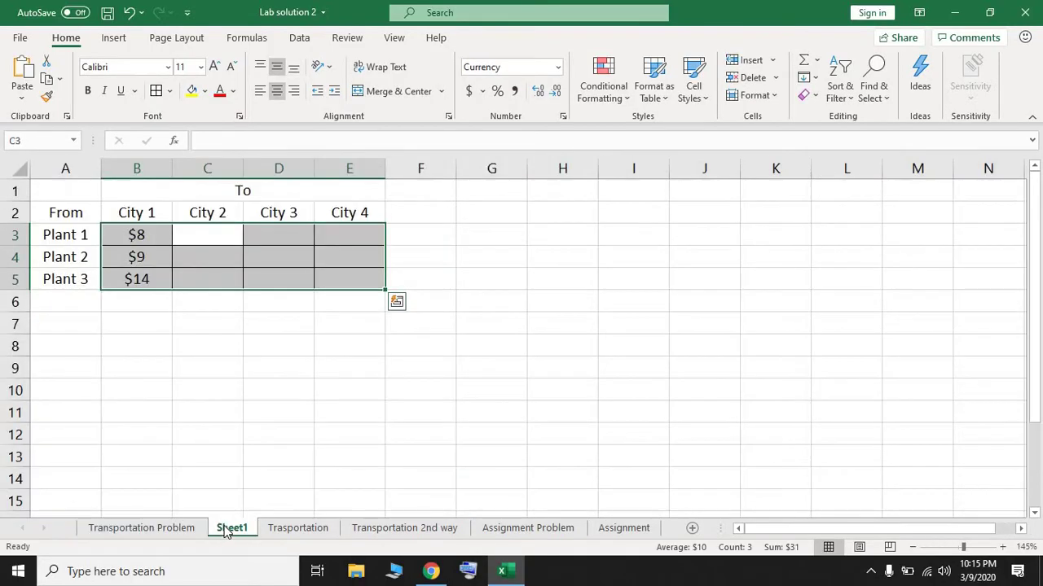
{"action": "type", "text": "6"}
{"action": "key", "text": "Return"}
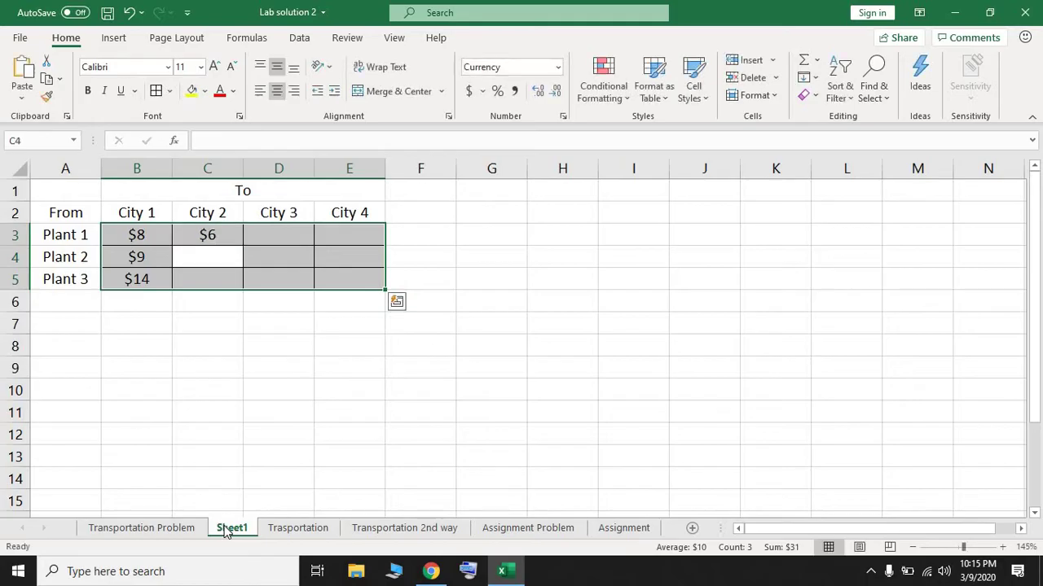
{"action": "type", "text": "12"}
{"action": "key", "text": "Return"}
{"action": "type", "text": "9"}
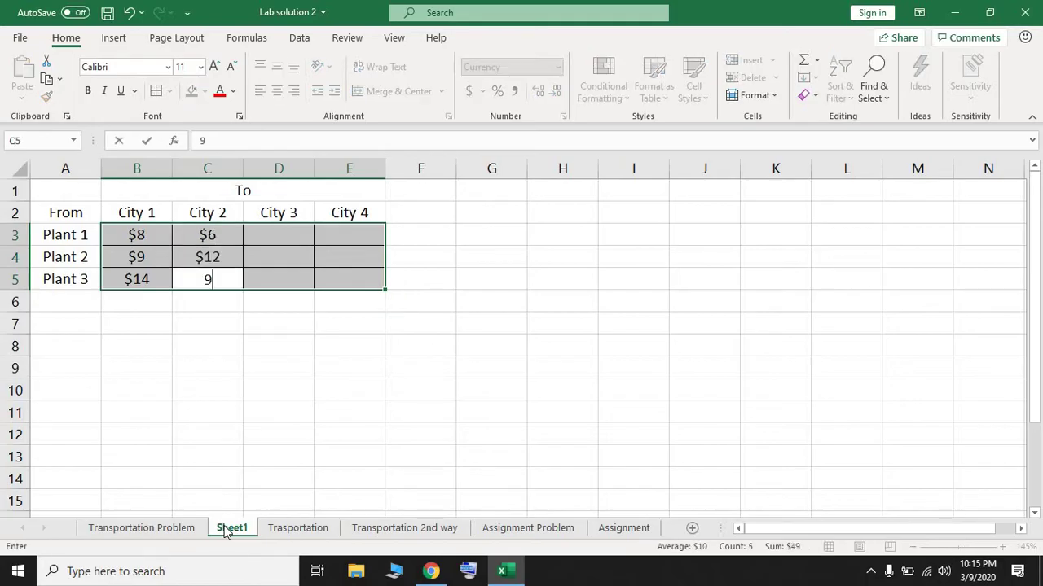
{"action": "key", "text": "Return"}
Copy the City 3 shipping costs from the Transportation Problem sheet into Sheet1 D3:D5 as 10, 13 and 16
{"action": "left_click", "coordinate": [142, 528]}
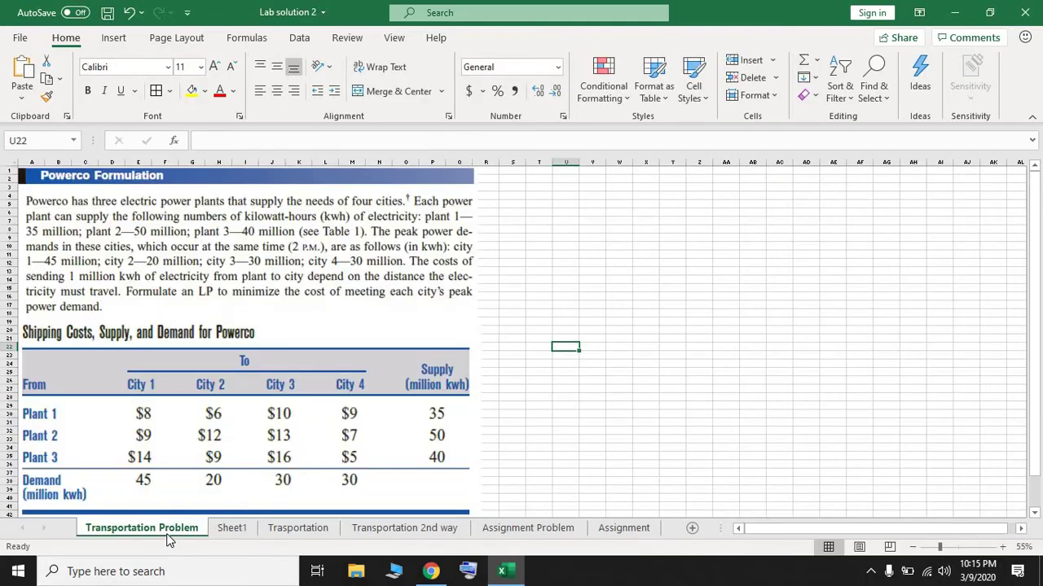
{"action": "left_click", "coordinate": [232, 528]}
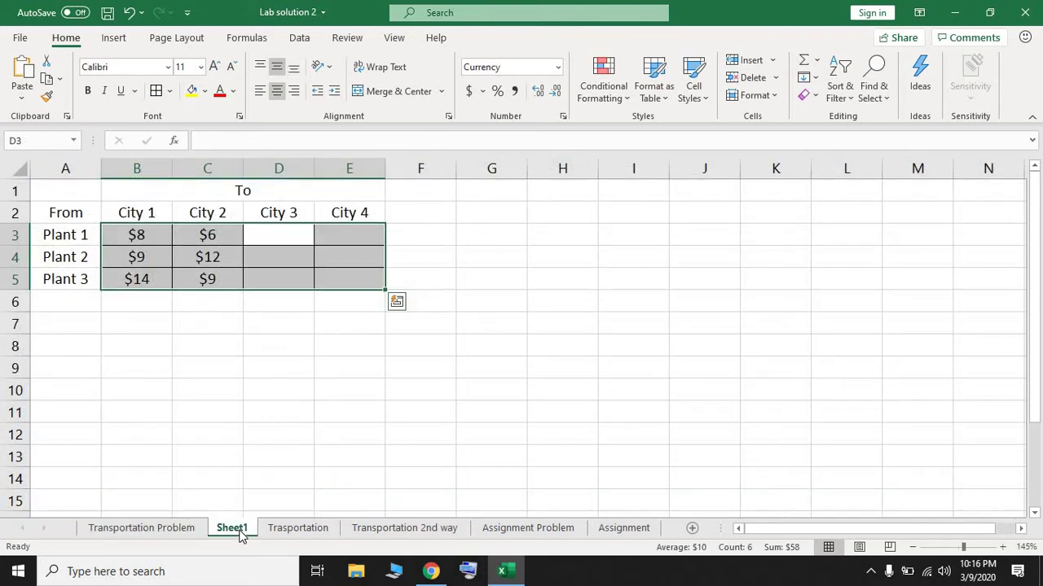
{"action": "type", "text": "10"}
{"action": "key", "text": "Return"}
{"action": "type", "text": "13"}
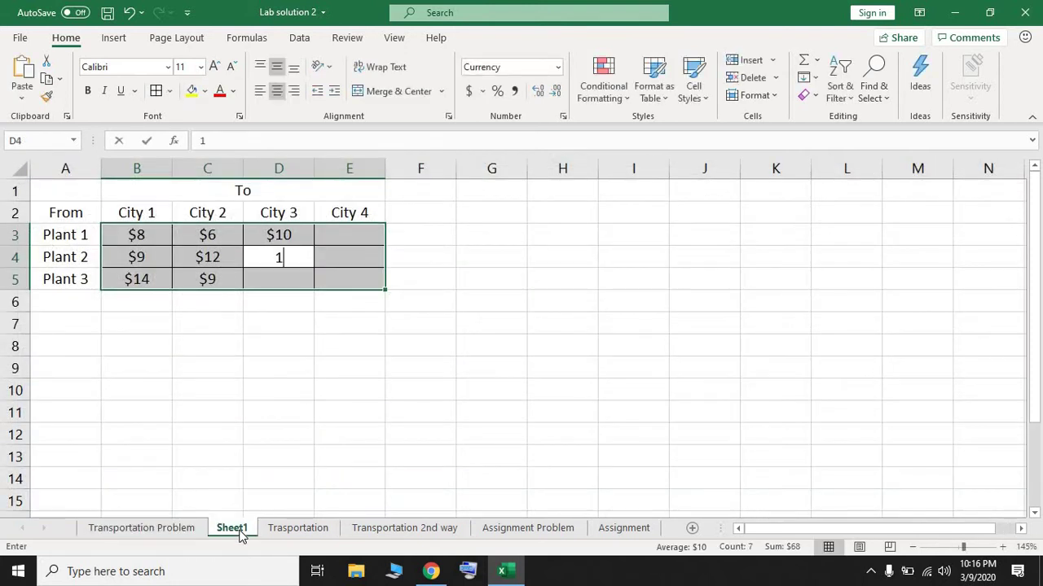
{"action": "key", "text": "Return"}
{"action": "type", "text": "16"}
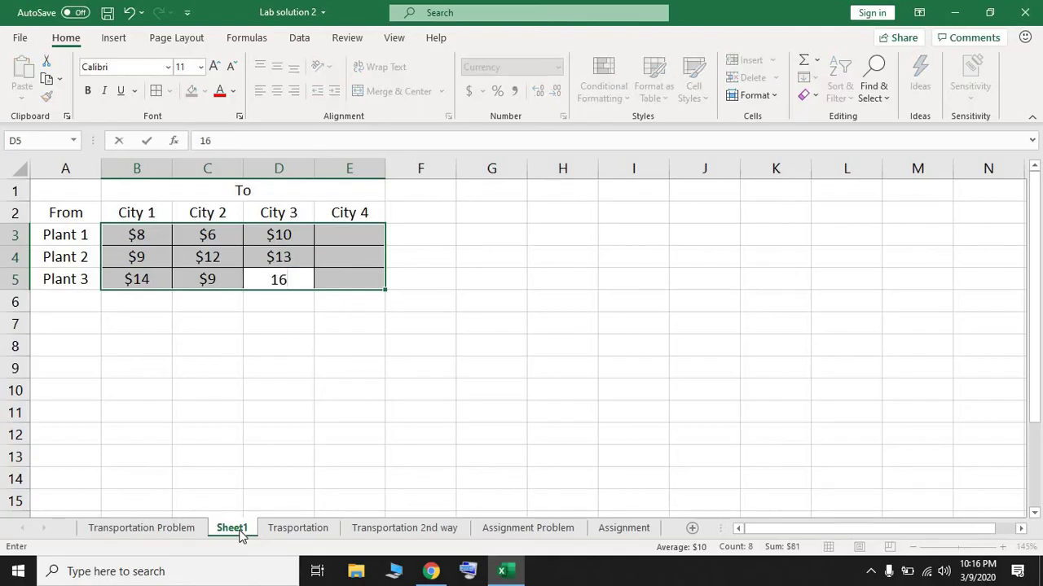
Copy the City 4 shipping costs from the Transportation Problem sheet into Sheet1 E3:E5 as 9, 7 and 5
{"action": "left_click", "coordinate": [171, 534]}
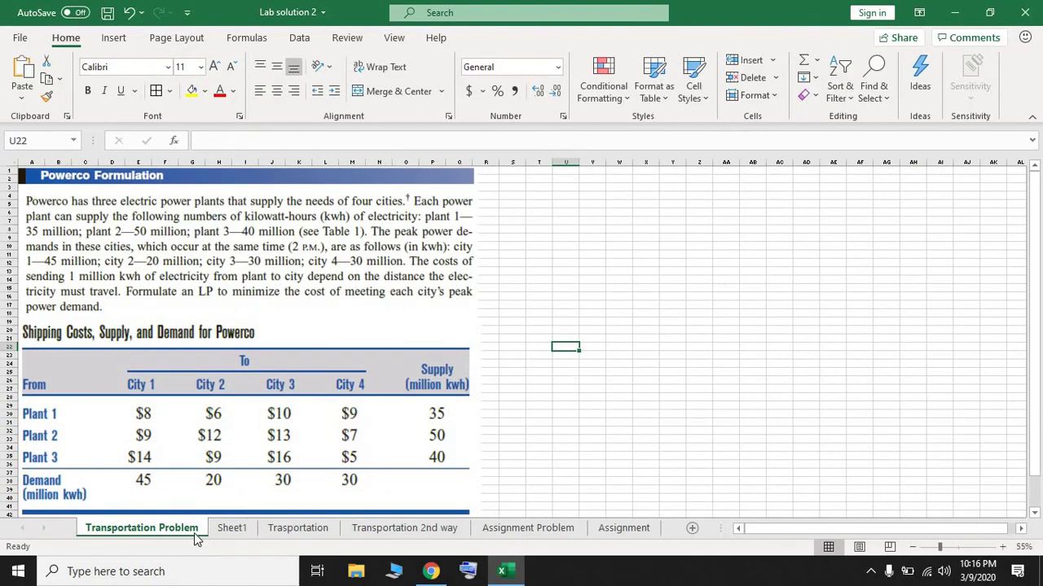
{"action": "left_click", "coordinate": [231, 528]}
{"action": "left_click", "coordinate": [353, 235]}
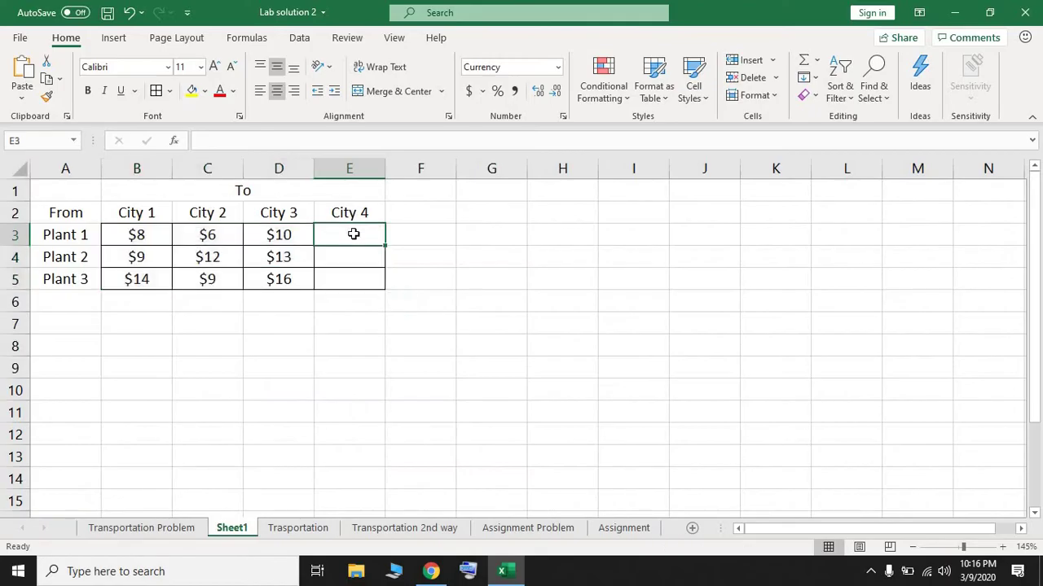
{"action": "type", "text": "9"}
{"action": "key", "text": "Return"}
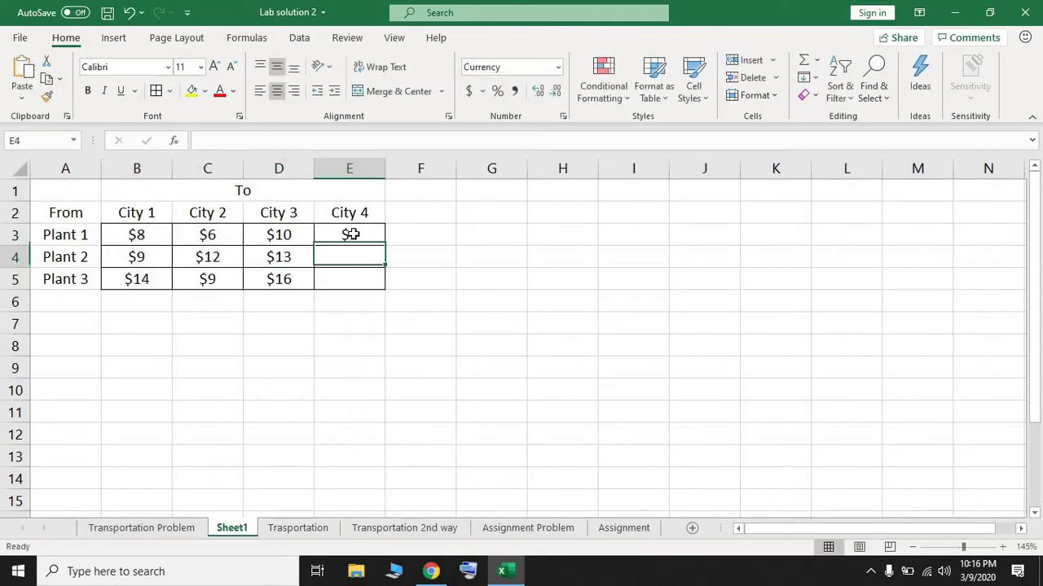
{"action": "type", "text": "7"}
{"action": "key", "text": "Return"}
{"action": "type", "text": "5"}
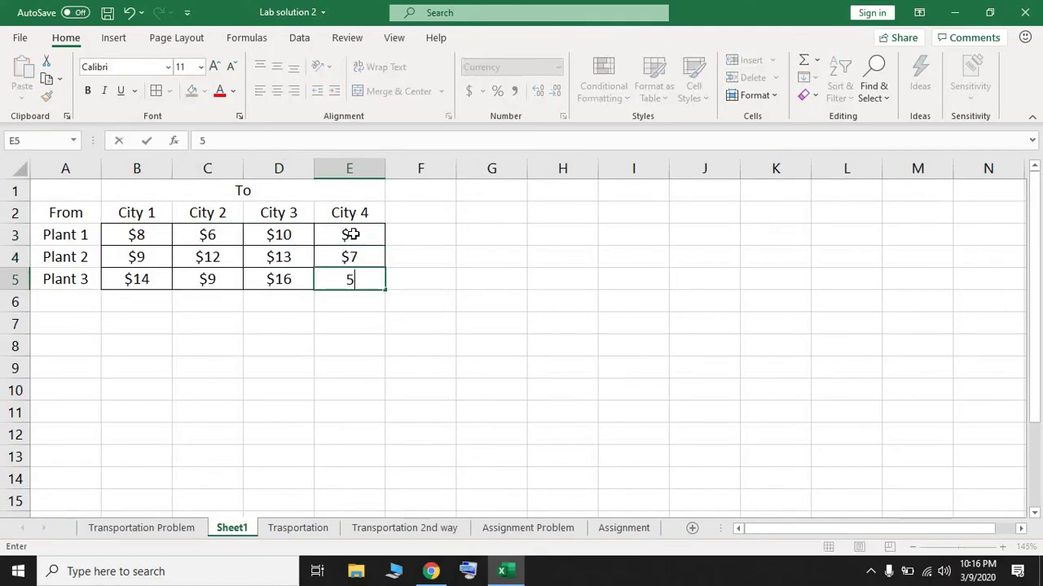
{"action": "key", "text": "Return"}
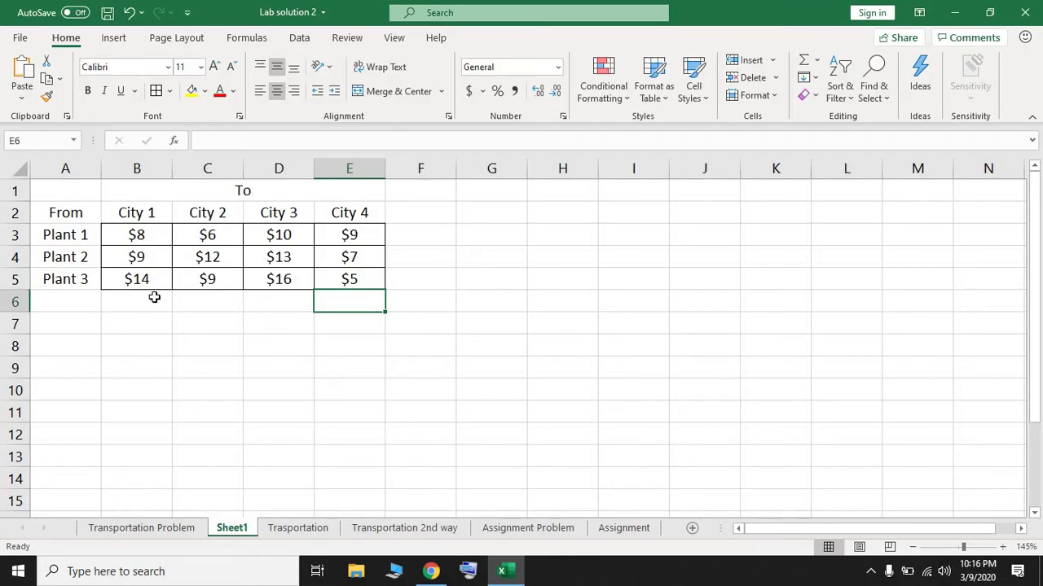
Add a Supply column headed in F2, with the problem table's plant supplies 35, 50 and 40 in F3:F5
{"action": "left_click", "coordinate": [419, 214]}
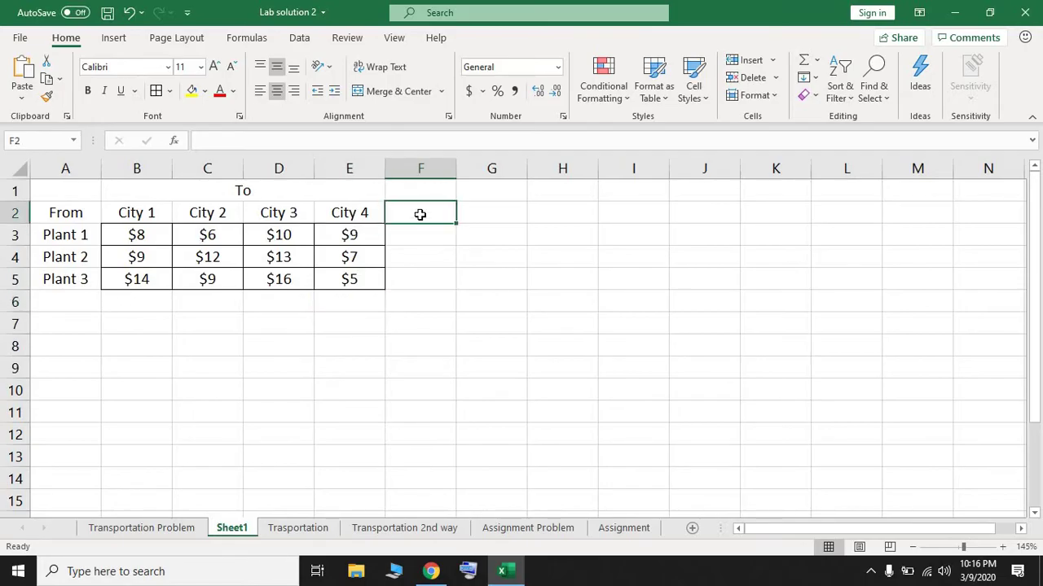
{"action": "type", "text": "Sup"}
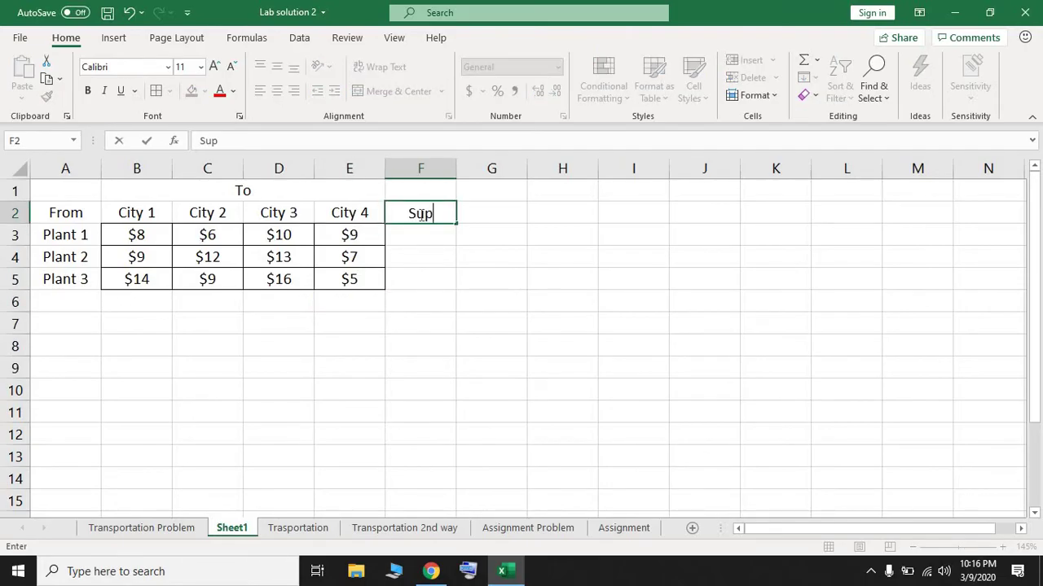
{"action": "type", "text": "ply"}
{"action": "key", "text": "Return"}
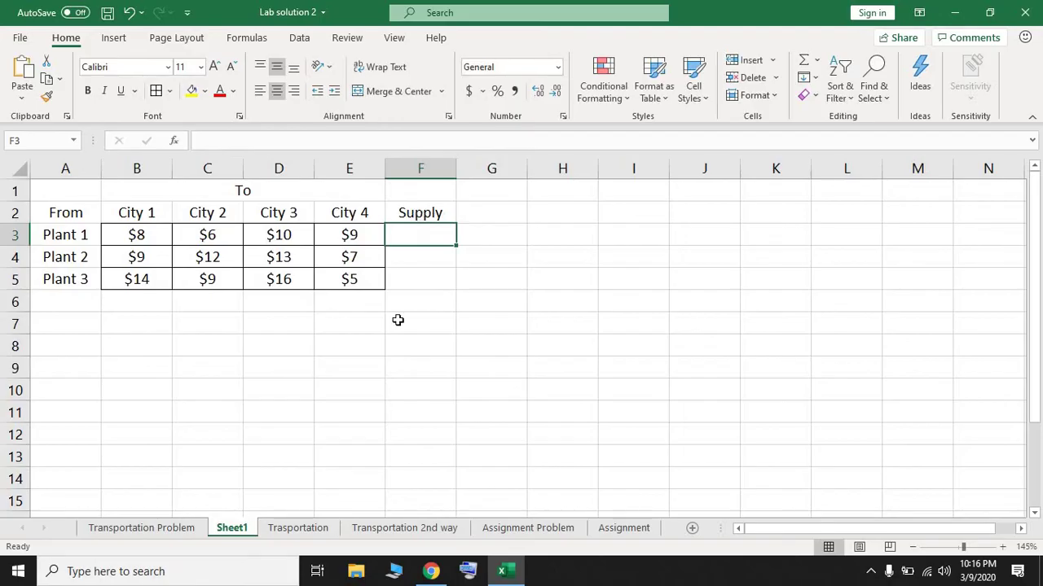
{"action": "left_click", "coordinate": [167, 526]}
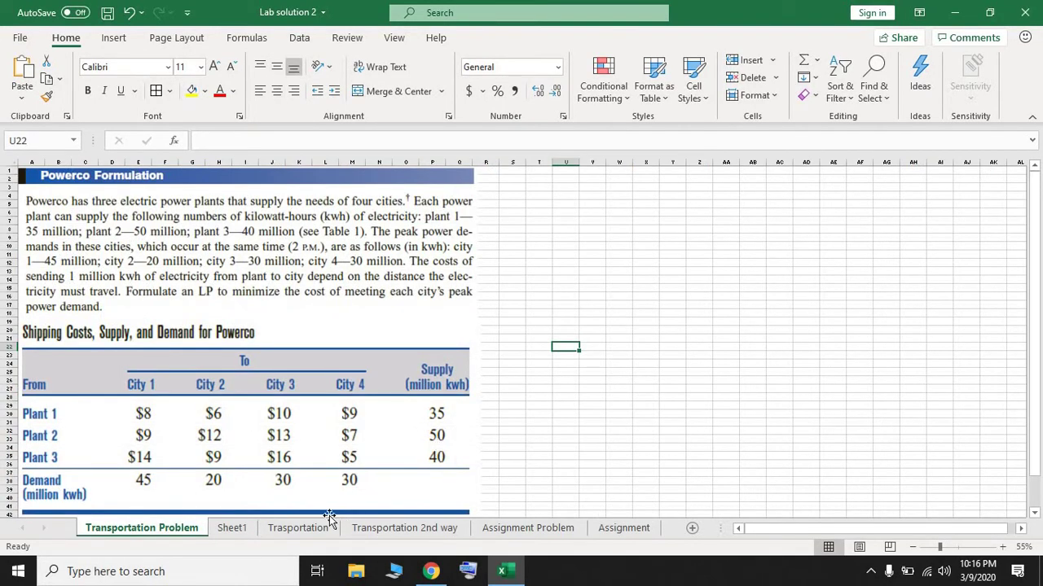
{"action": "left_click", "coordinate": [230, 529]}
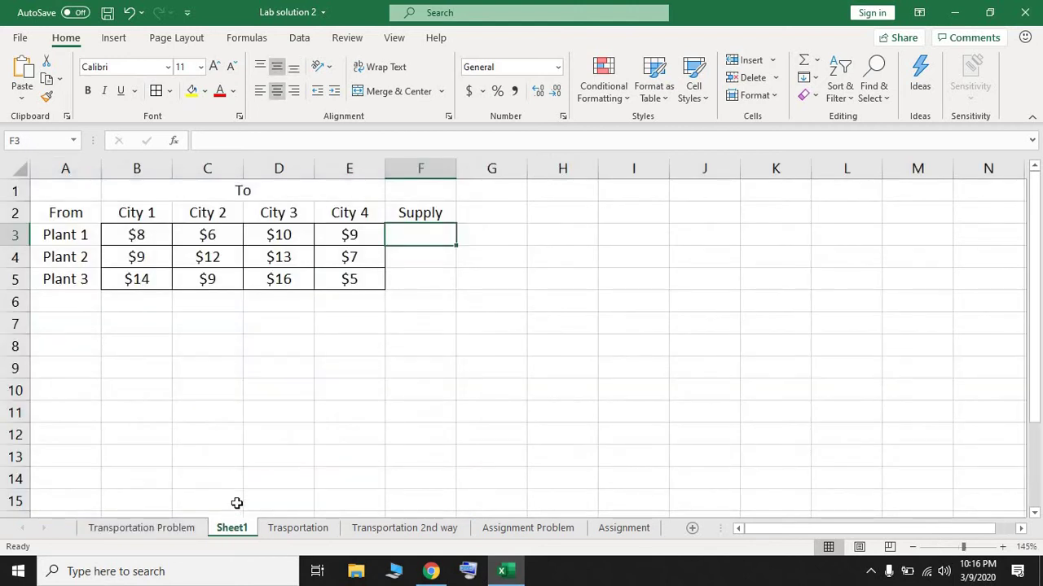
{"action": "type", "text": "35"}
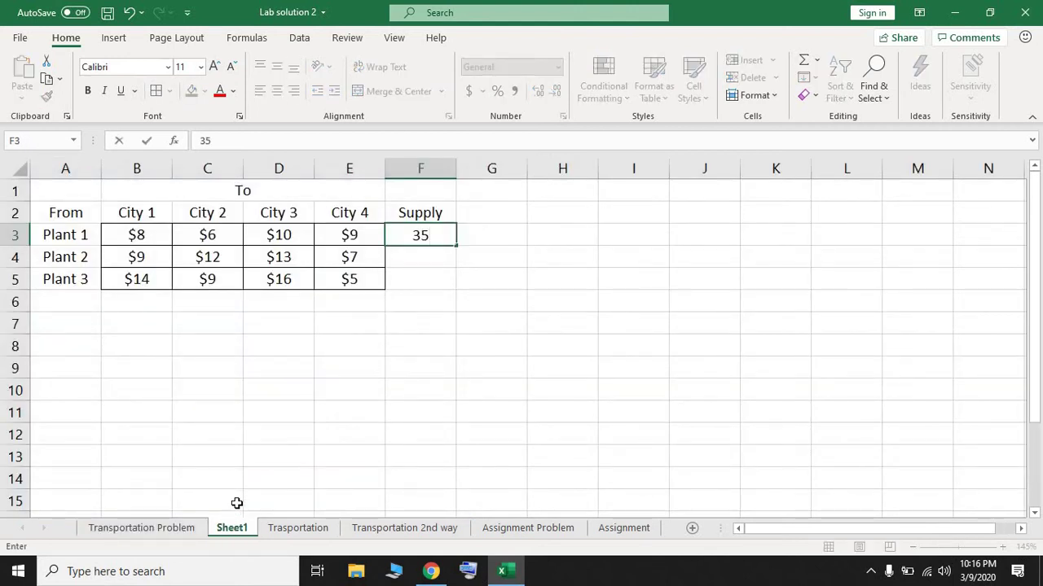
{"action": "key", "text": "Return"}
{"action": "type", "text": "50"}
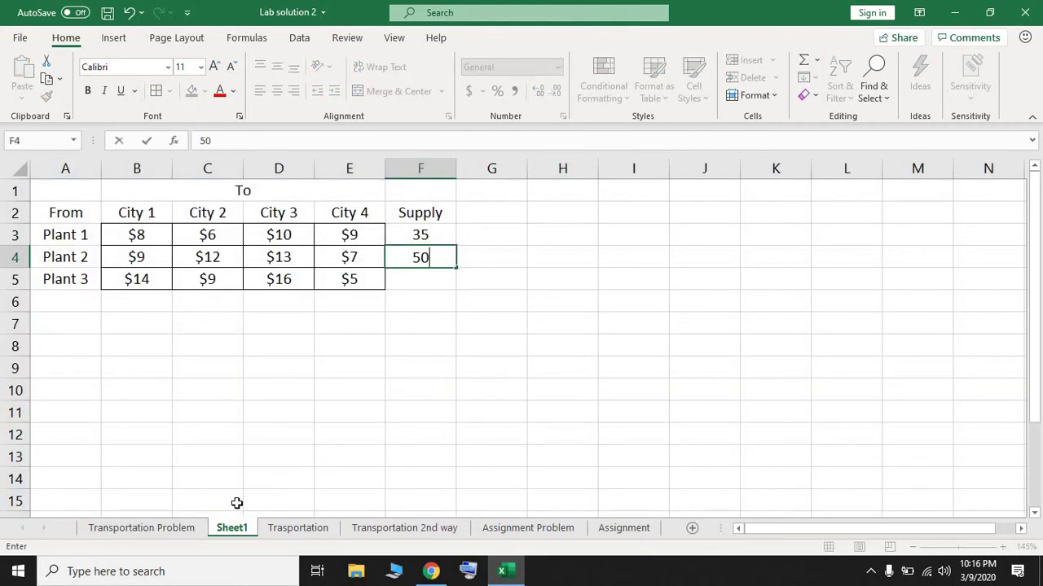
{"action": "key", "text": "Return"}
{"action": "type", "text": "40"}
{"action": "key", "text": "Return"}
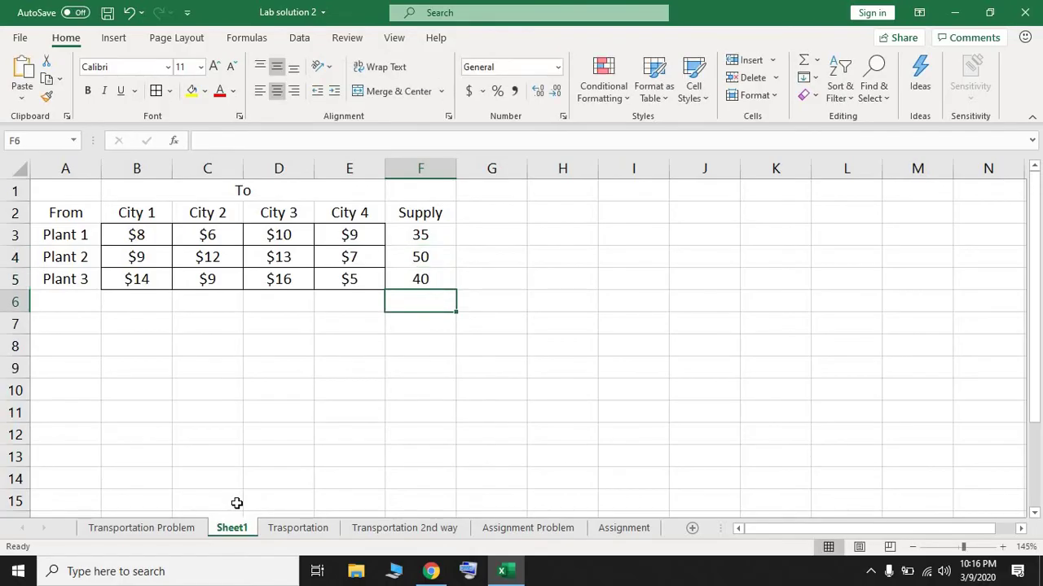
Add a Demand row labelled in A6, with the problem table's city demands 45, 20, 30 and 30 in B6:E6
{"action": "left_click", "coordinate": [61, 300]}
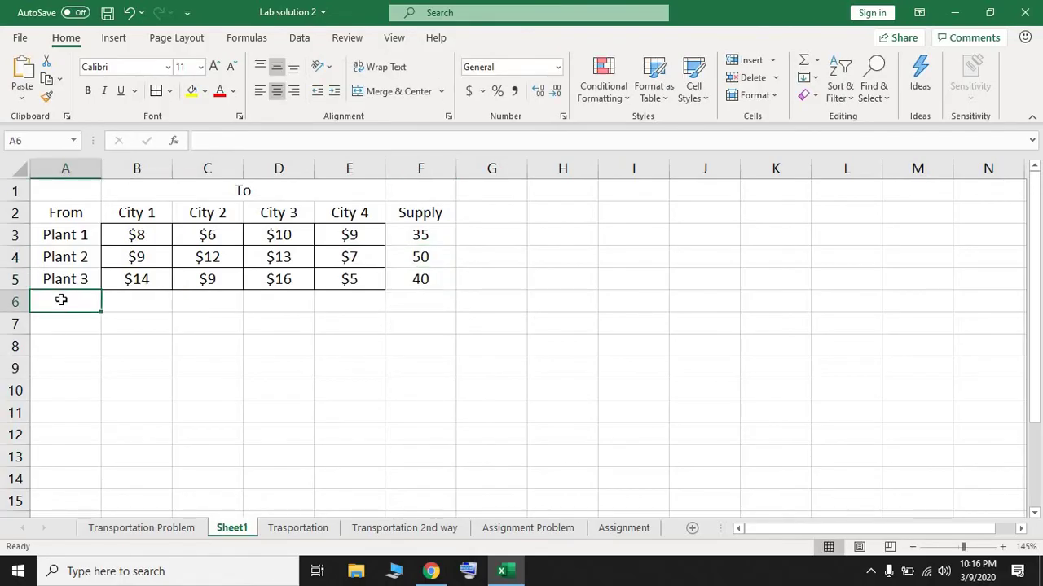
{"action": "type", "text": "Demand"}
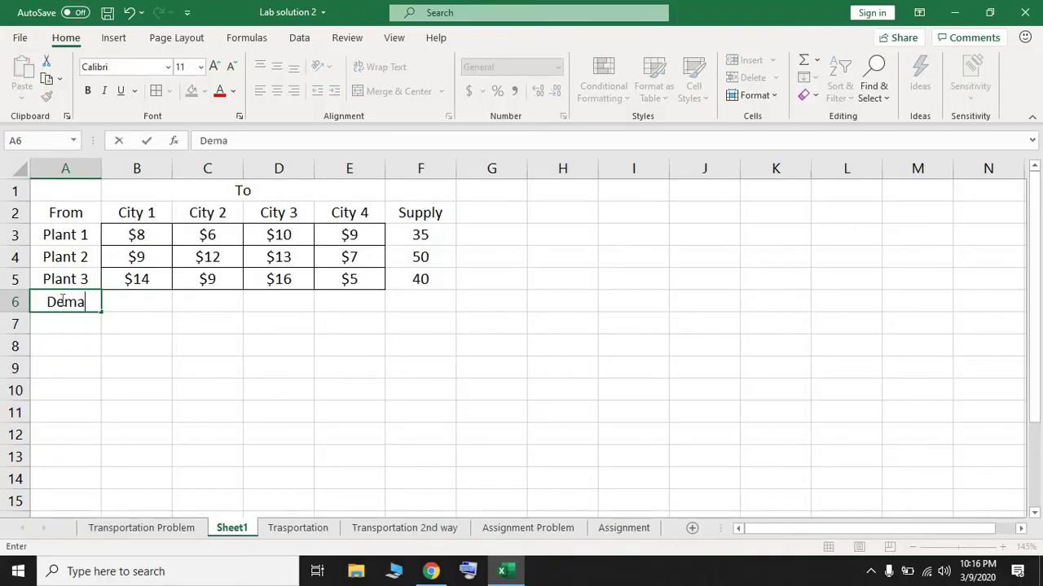
{"action": "left_click", "coordinate": [163, 530]}
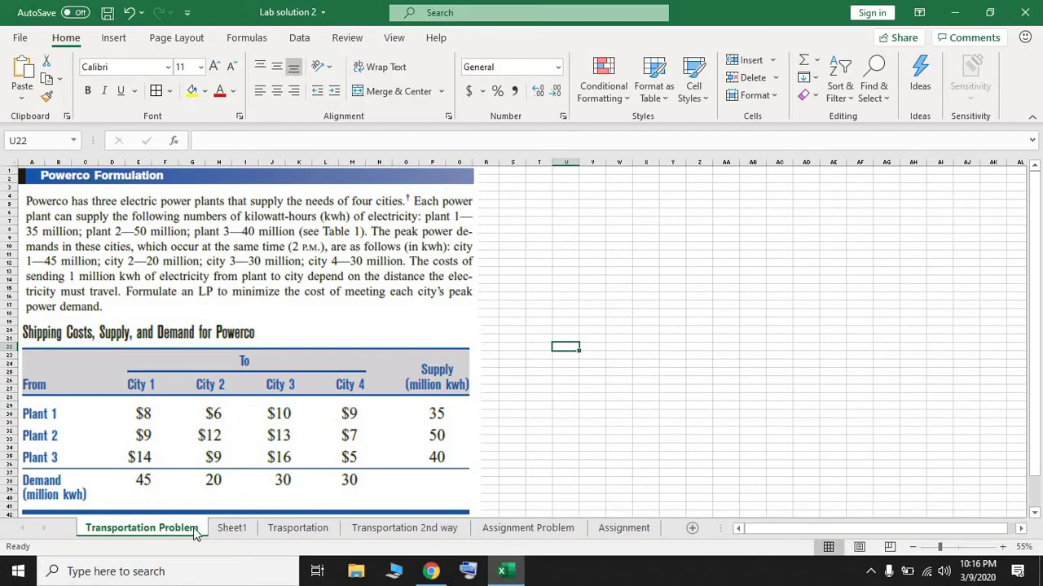
{"action": "left_click", "coordinate": [231, 528]}
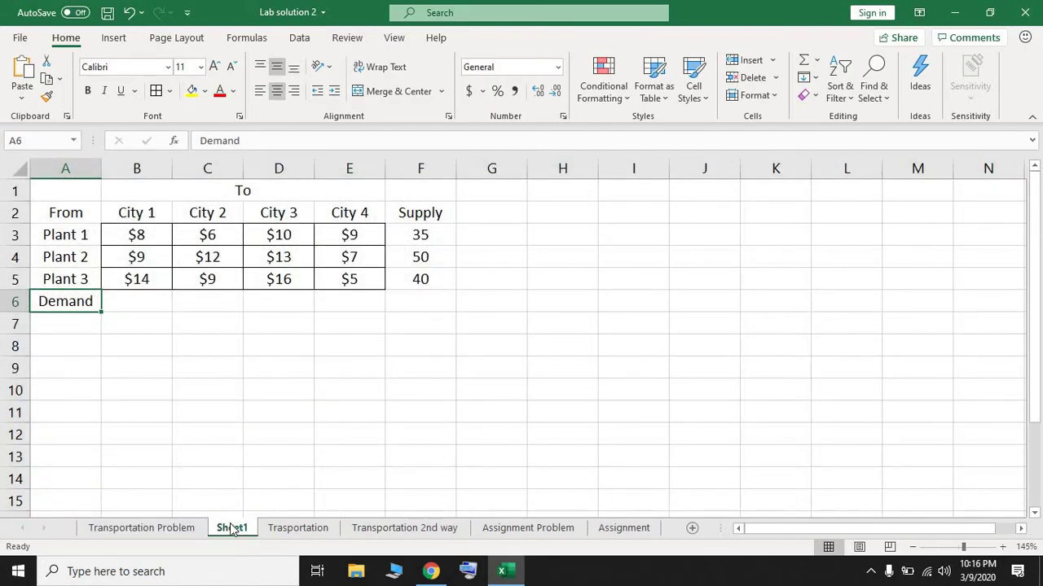
{"action": "key", "text": "Tab"}
{"action": "type", "text": "45"}
{"action": "key", "text": "Tab"}
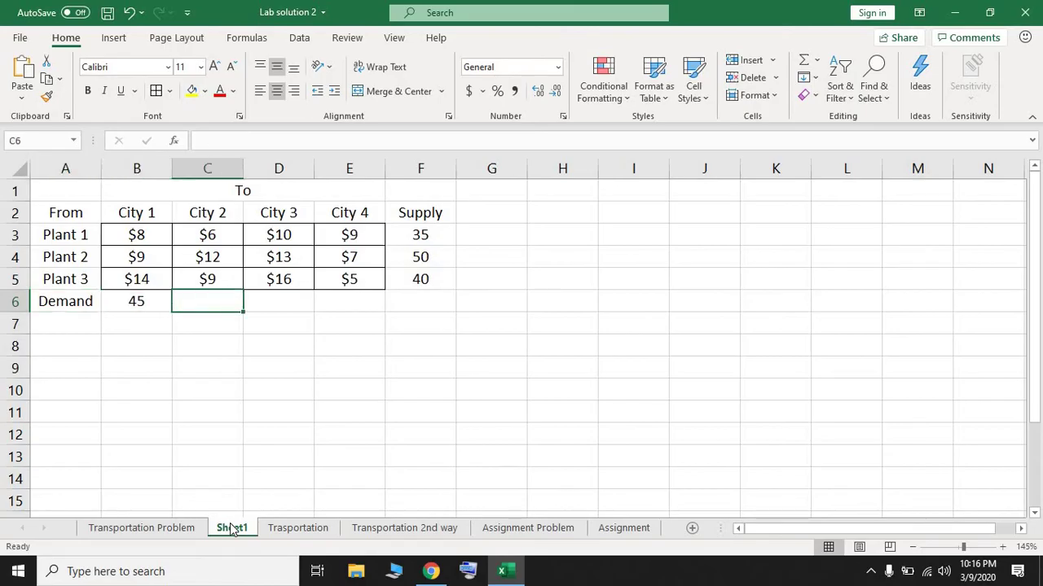
{"action": "type", "text": "20"}
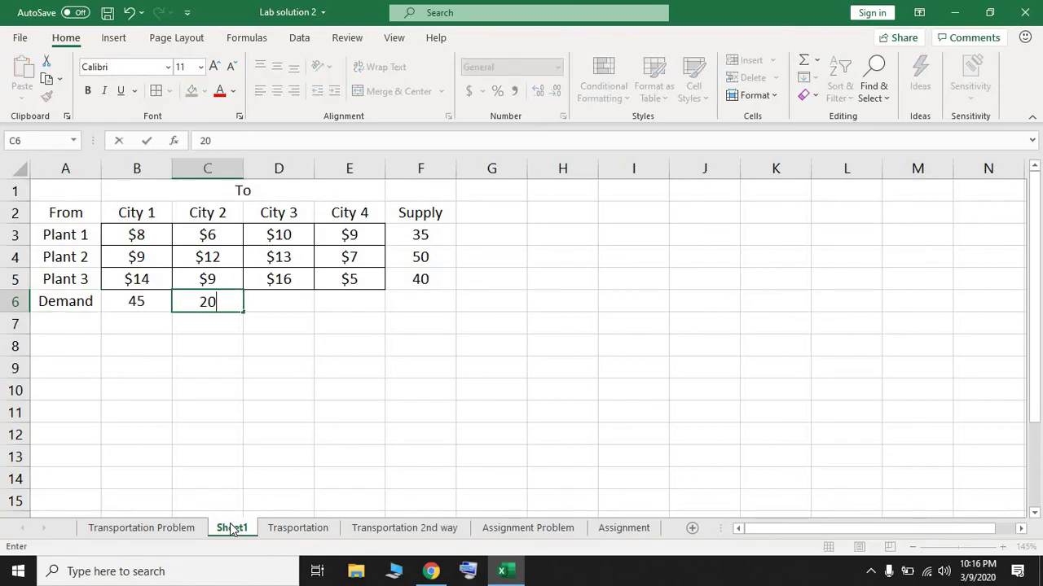
{"action": "key", "text": "Tab"}
{"action": "type", "text": "30"}
{"action": "key", "text": "Tab"}
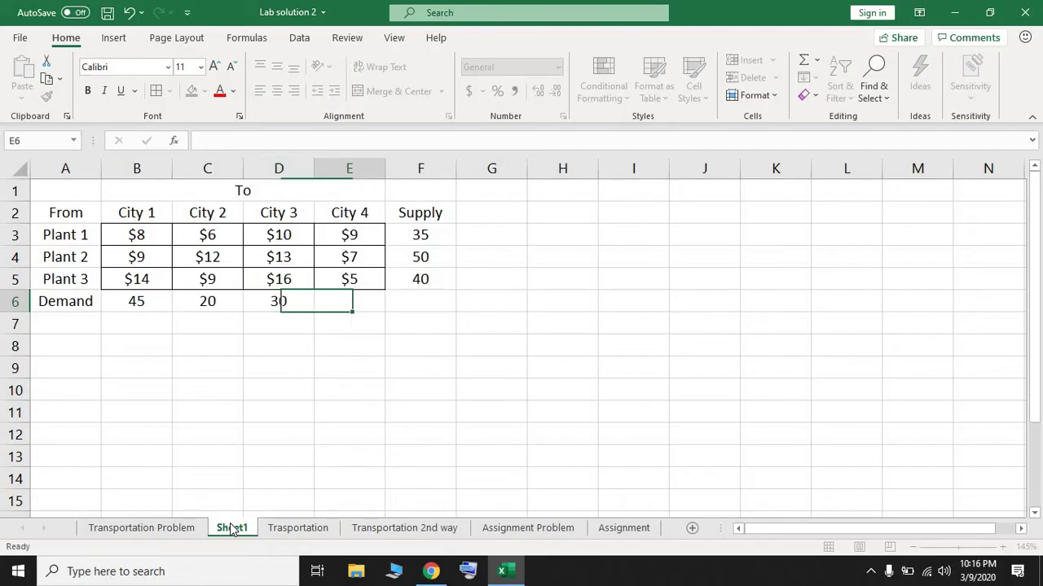
{"action": "type", "text": "30"}
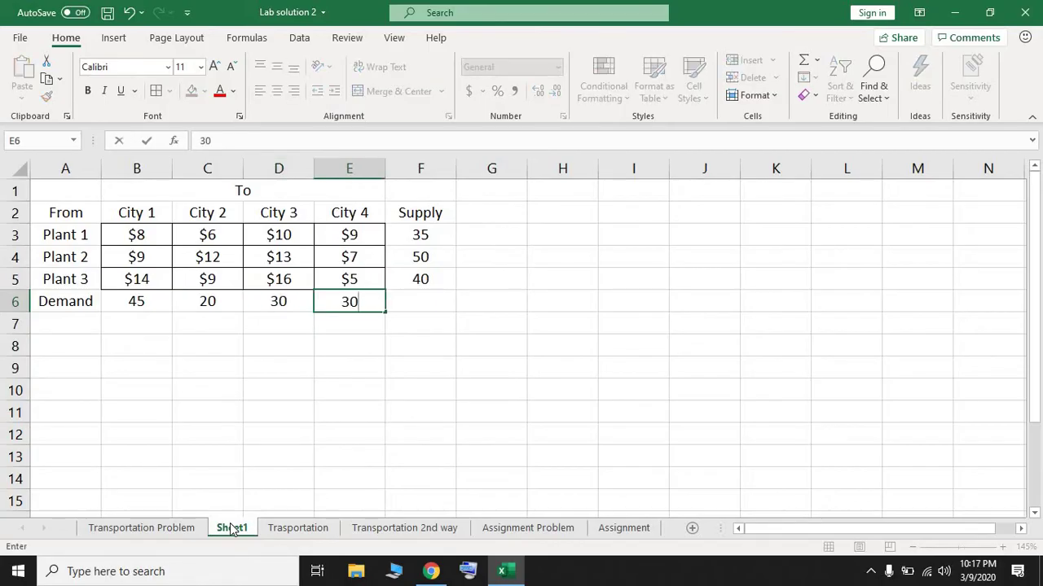
{"action": "left_click", "coordinate": [307, 394]}
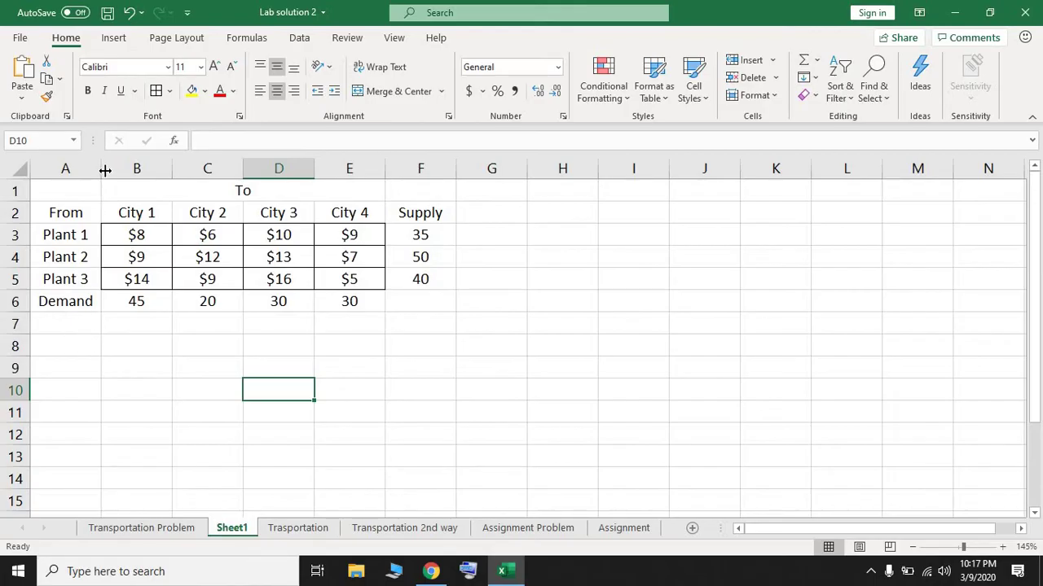
Widen column A and enter the heading "Shipment (Xij)" in A8 below the cost table
{"action": "left_click_drag", "start_coordinate": [102, 168], "coordinate": [133, 171]}
{"action": "left_click", "coordinate": [84, 337]}
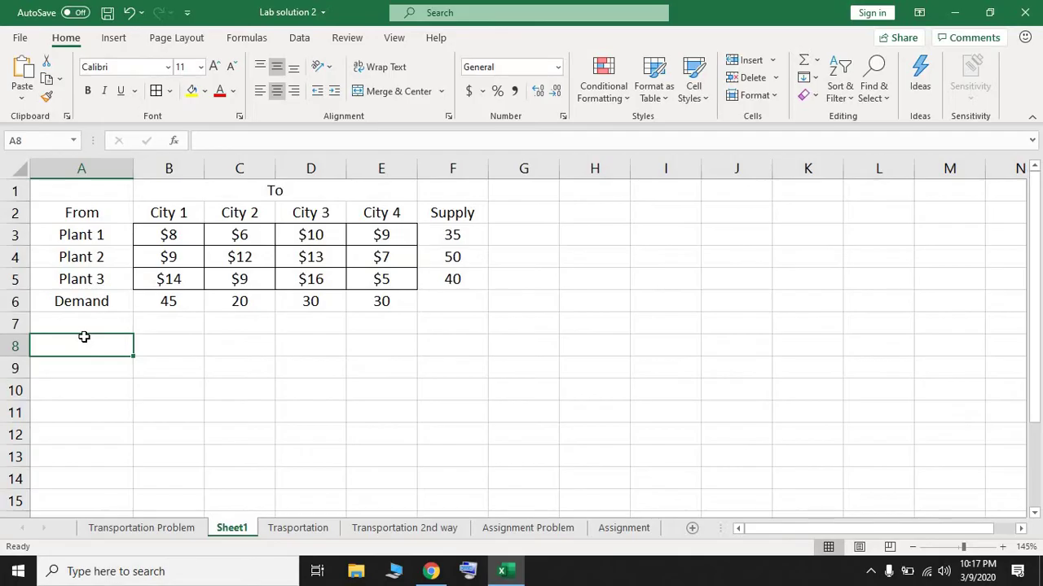
{"action": "type", "text": "Sh"}
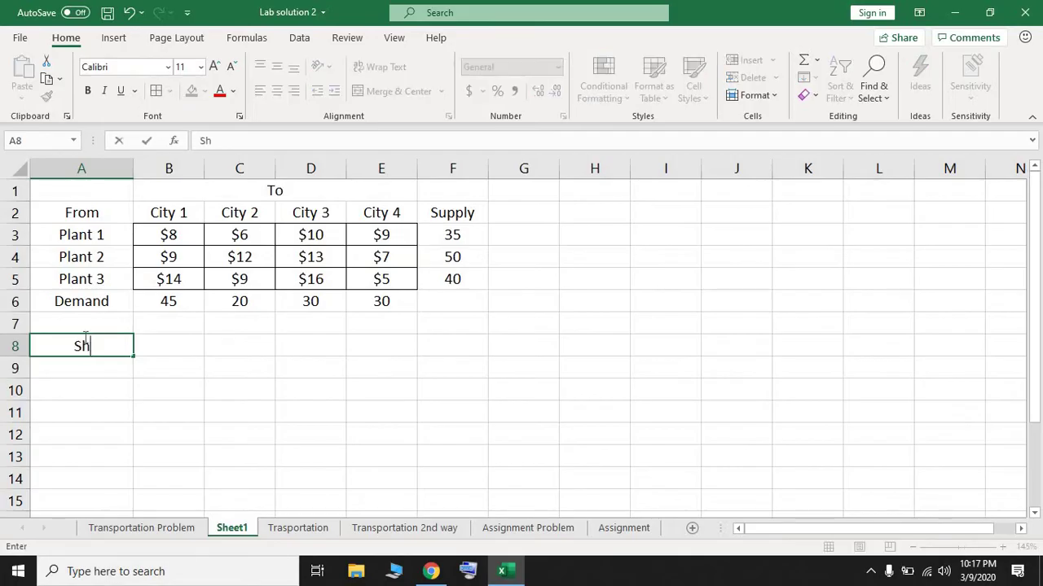
{"action": "type", "text": "ipment (Xij"}
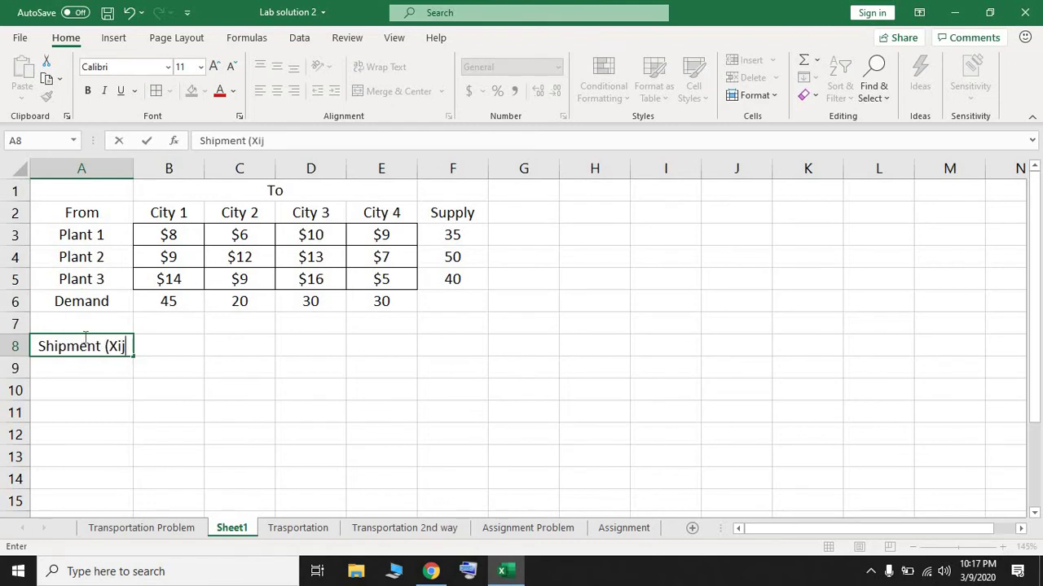
{"action": "type", "text": ")"}
Copy the plant labels A3:A5 to A9:A11 and the city headings B2:E2 to B8:E8 for the shipment table
{"action": "left_click_drag", "start_coordinate": [94, 235], "coordinate": [107, 275]}
{"action": "key", "text": "ctrl+c"}
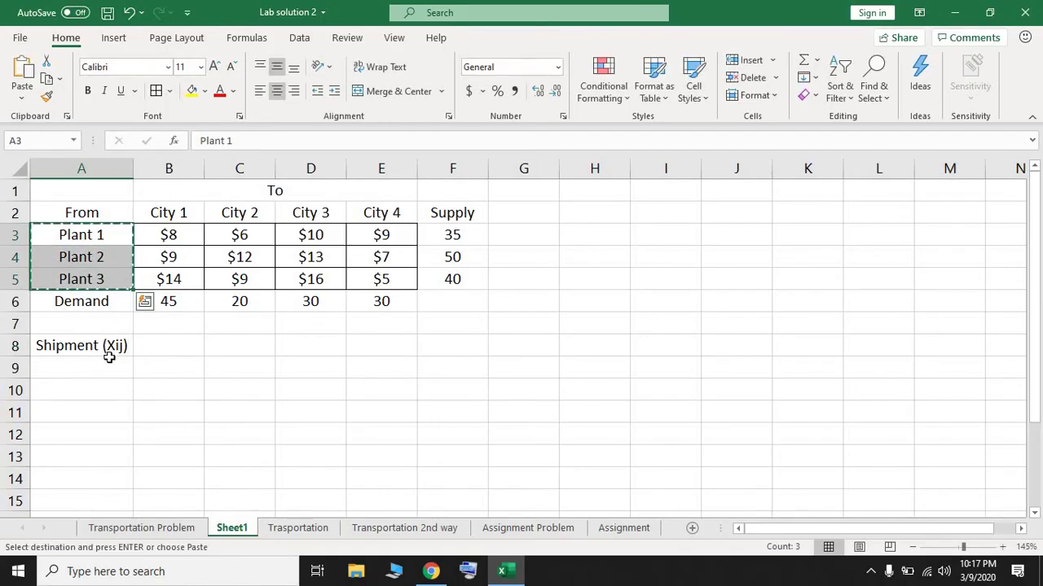
{"action": "left_click", "coordinate": [108, 370]}
{"action": "key", "text": "ctrl+v"}
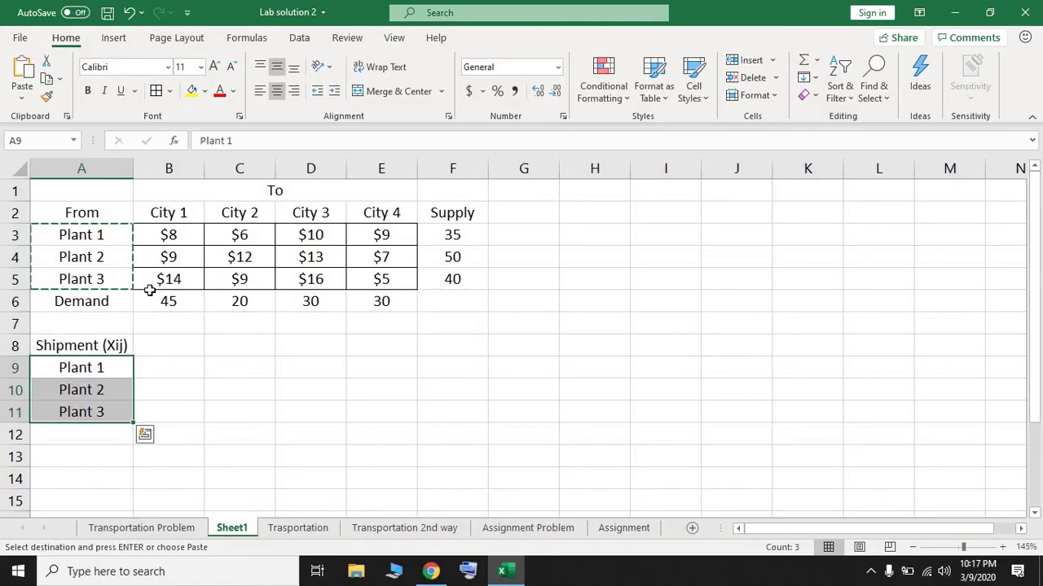
{"action": "left_click_drag", "start_coordinate": [167, 212], "coordinate": [383, 212]}
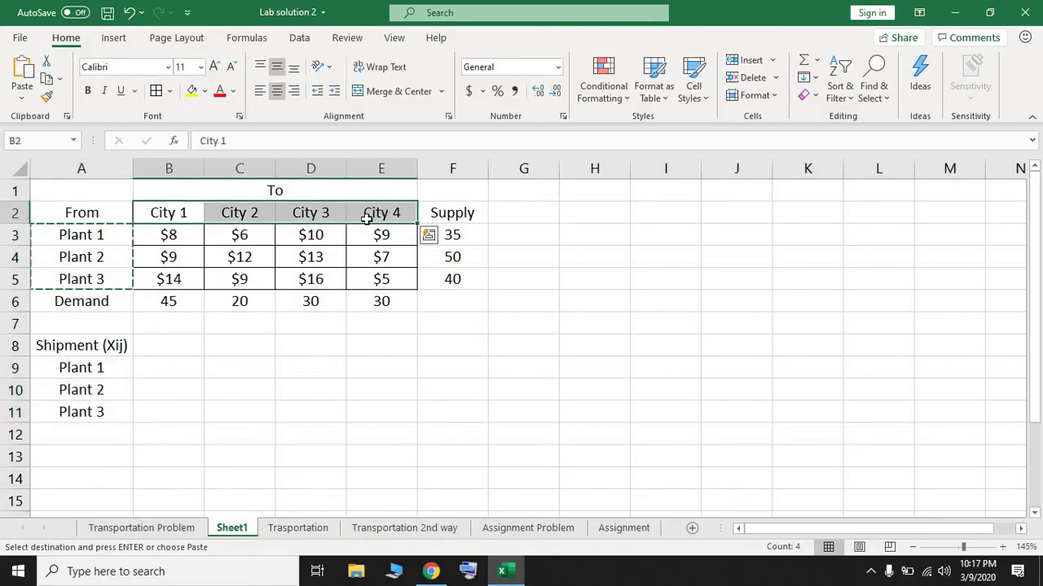
{"action": "key", "text": "ctrl+c"}
{"action": "left_click", "coordinate": [188, 352]}
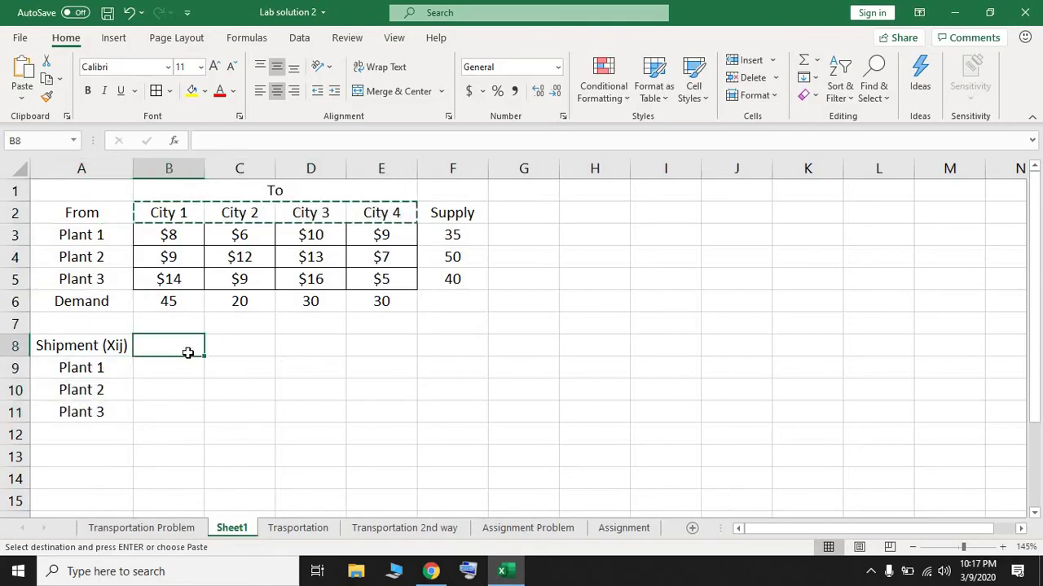
{"action": "key", "text": "ctrl+v"}
Add borders to the empty shipment cells B9:E11
{"action": "left_click", "coordinate": [186, 370]}
{"action": "left_click_drag", "start_coordinate": [308, 384], "coordinate": [367, 407]}
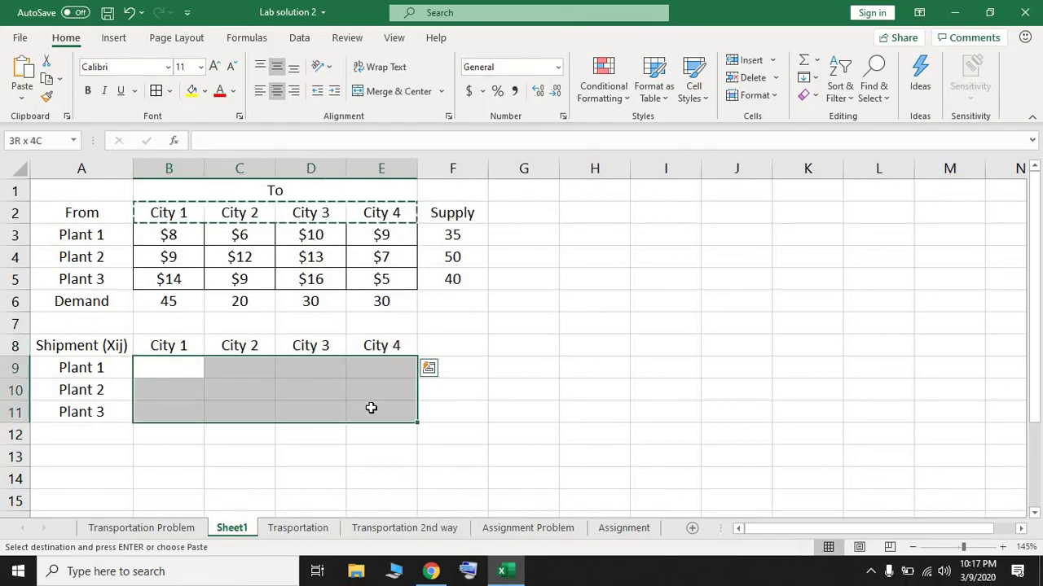
{"action": "left_click", "coordinate": [155, 91]}
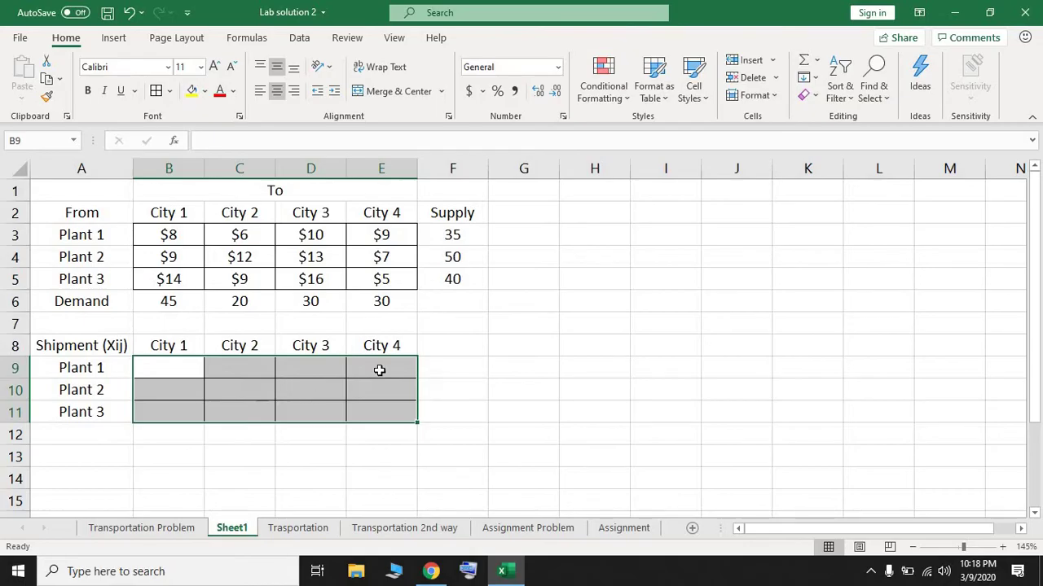
Label the shipment table's totals with the heading "Sent" in F8 and "Received" in A12
{"action": "left_click", "coordinate": [431, 348]}
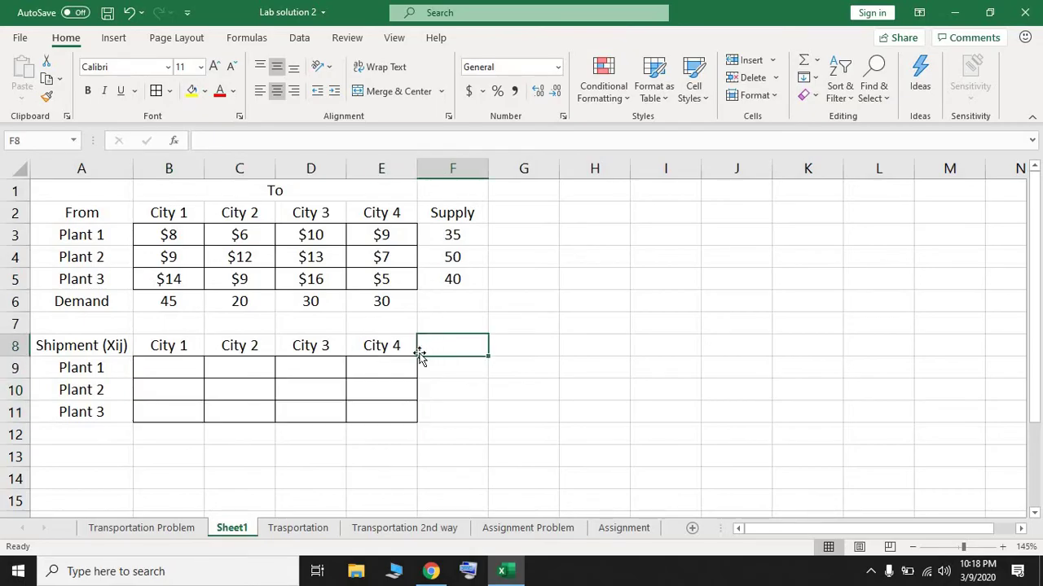
{"action": "type", "text": "sent"}
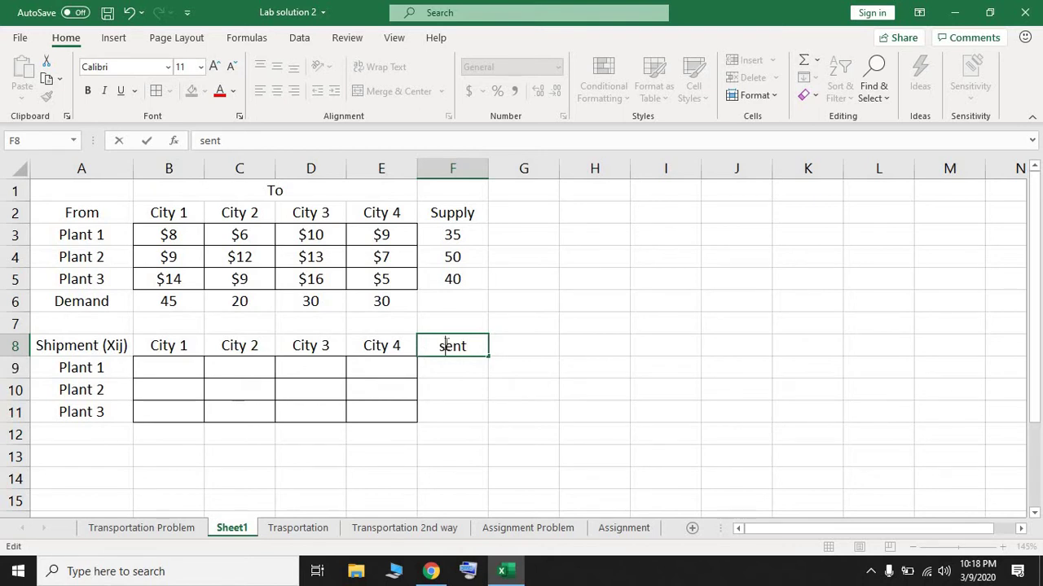
{"action": "key", "text": "BackSpace"}
{"action": "type", "text": "S"}
{"action": "left_click", "coordinate": [102, 439]}
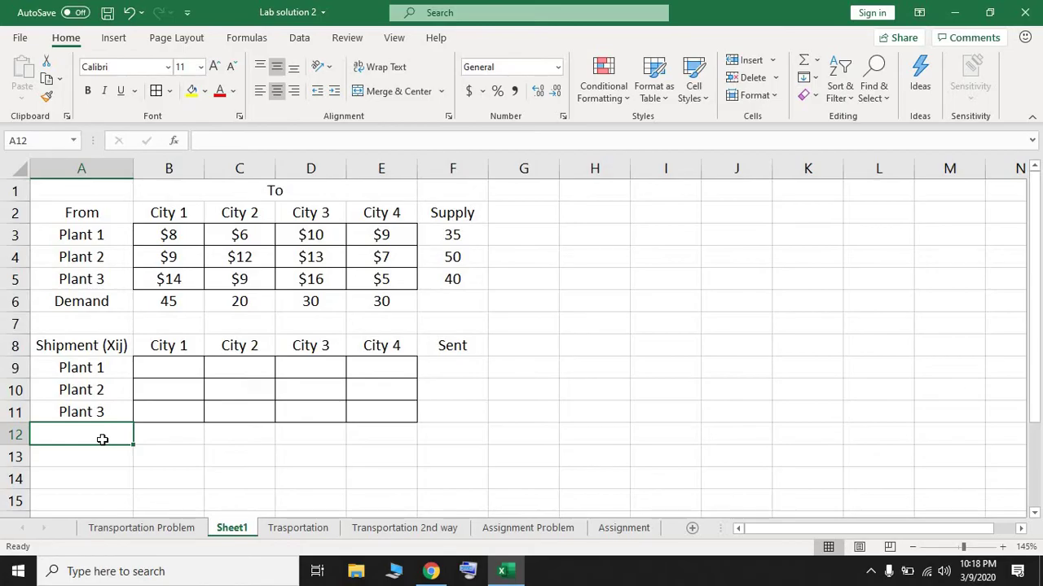
{"action": "type", "text": "Rec"}
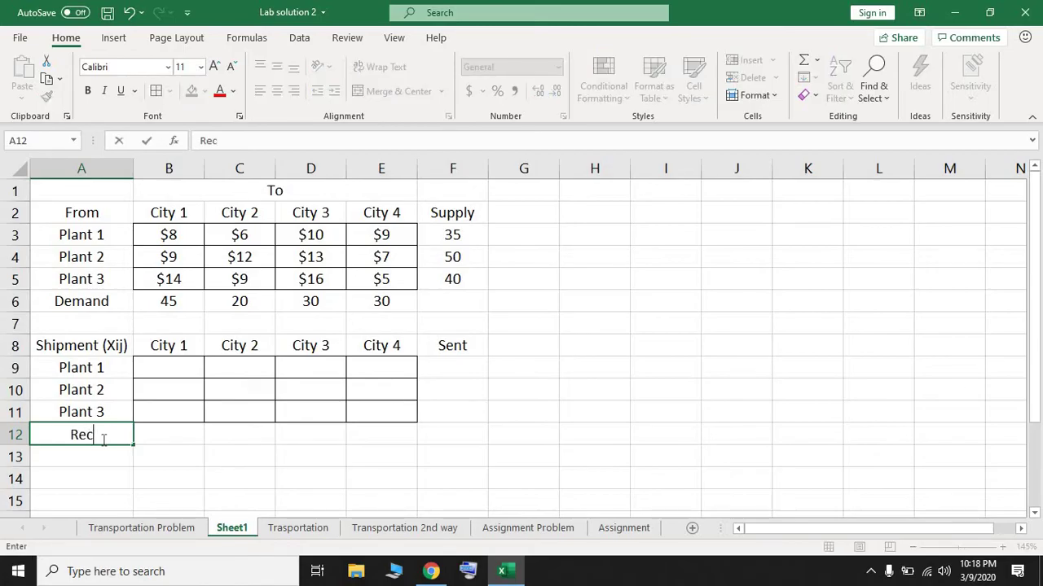
{"action": "type", "text": "eived"}
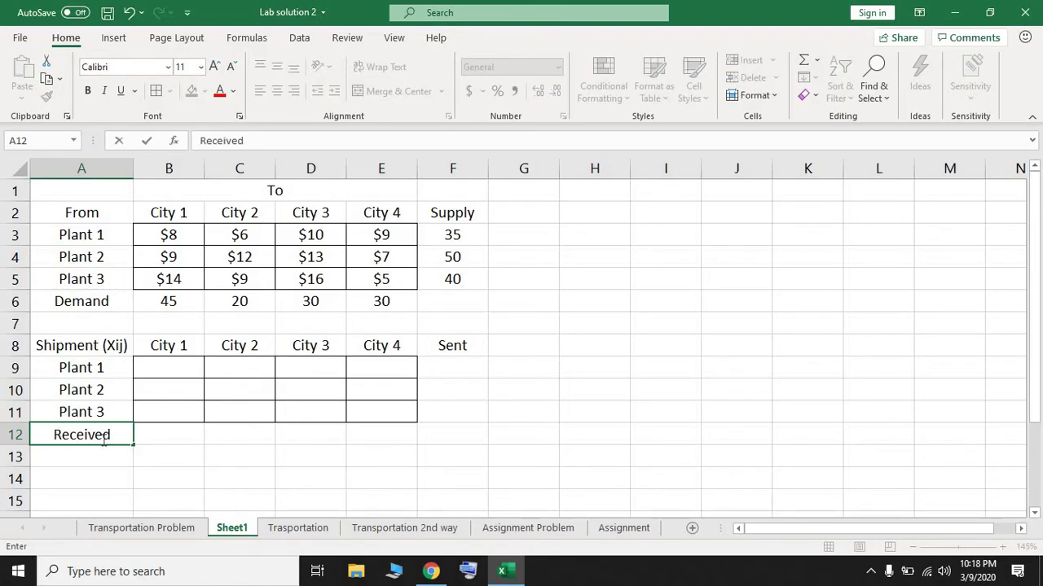
{"action": "left_click", "coordinate": [174, 456]}
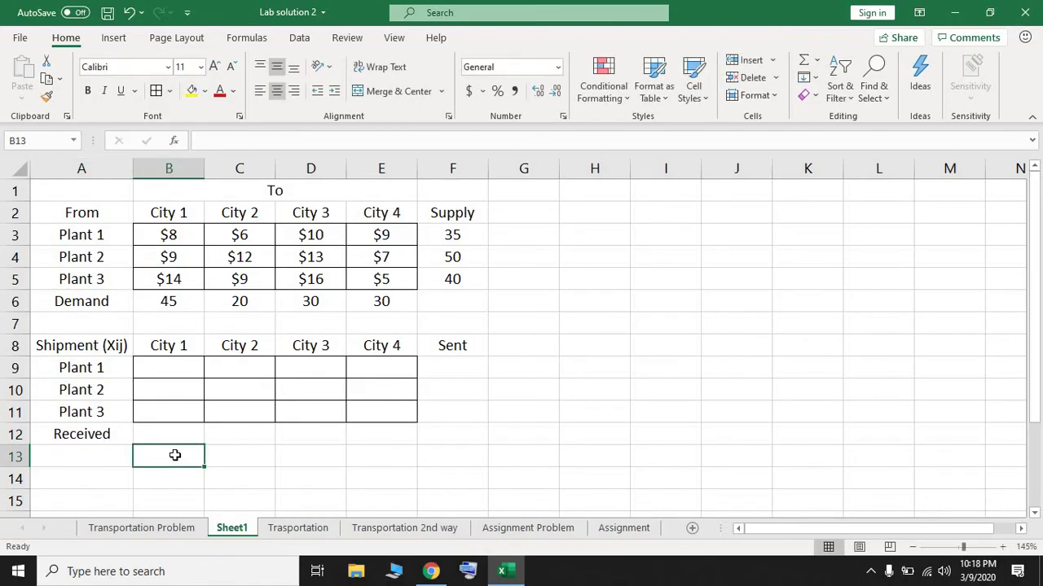
{"action": "left_click", "coordinate": [187, 435]}
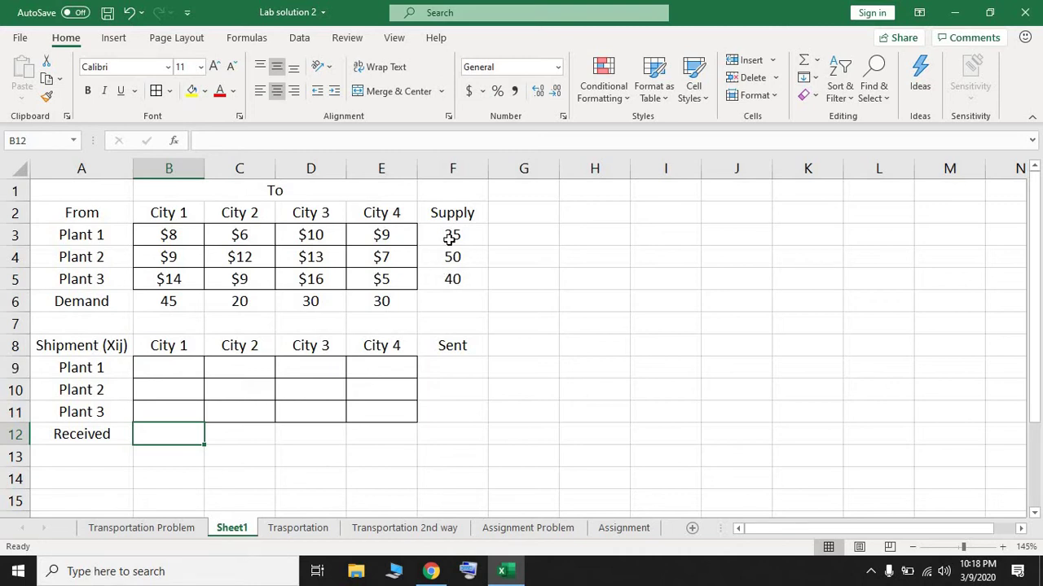
Add a "Sign" column headed in G8, with <= for all three plants in G9:G11
{"action": "left_click", "coordinate": [534, 366]}
{"action": "left_click", "coordinate": [538, 343]}
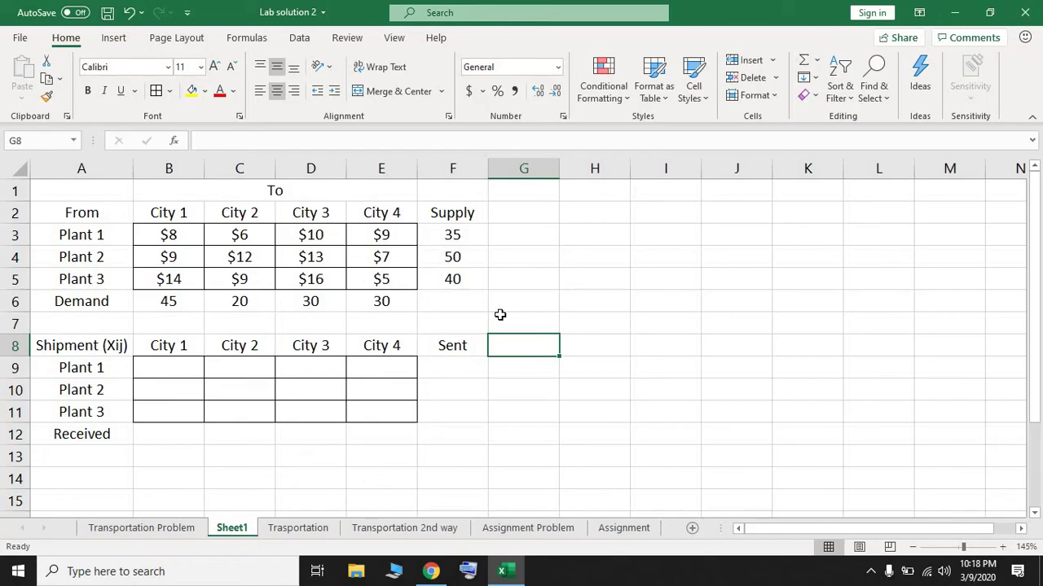
{"action": "type", "text": "Sig"}
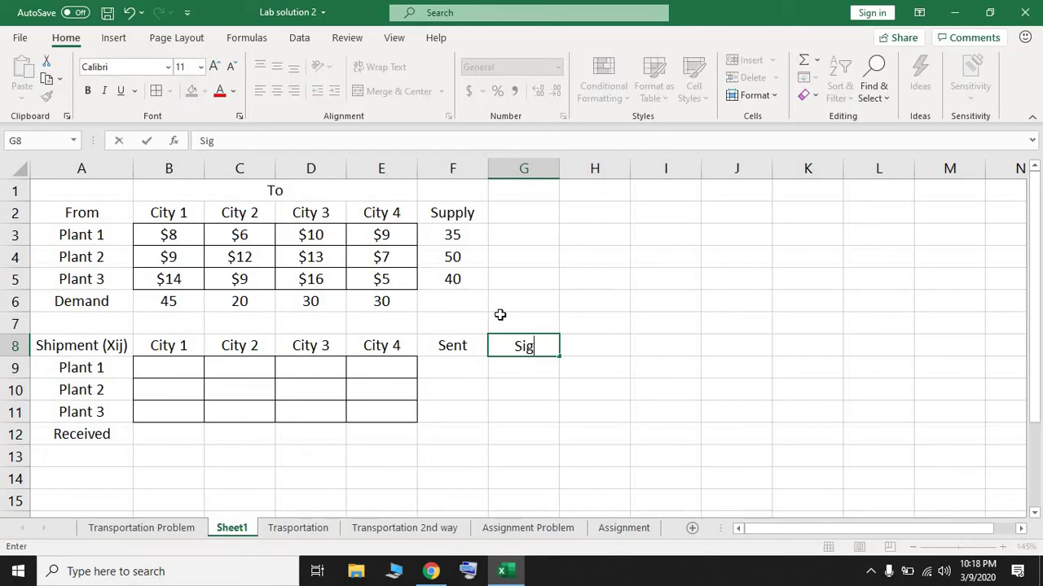
{"action": "type", "text": "n"}
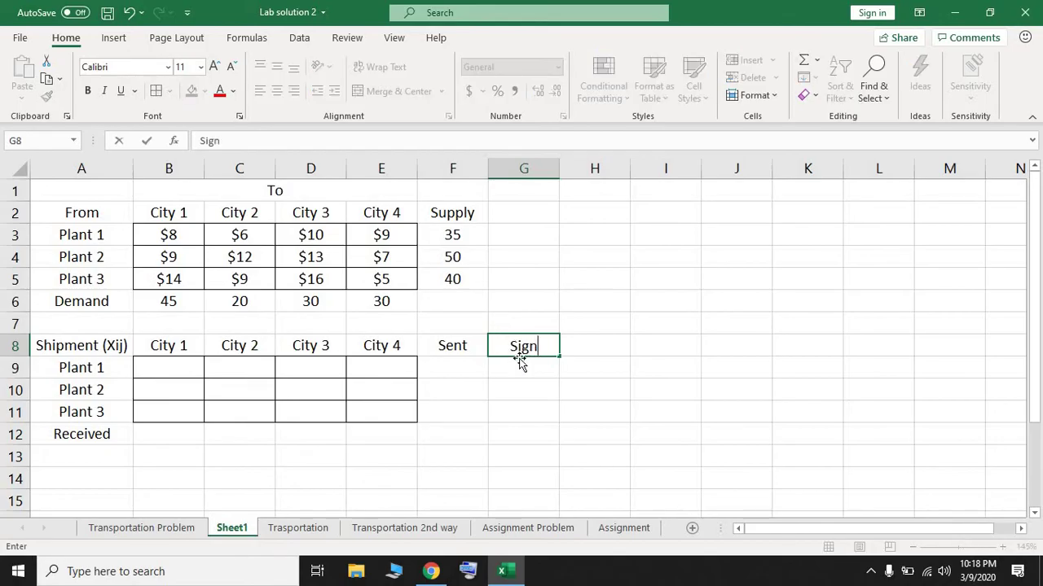
{"action": "key", "text": "Return"}
{"action": "type", "text": "<="}
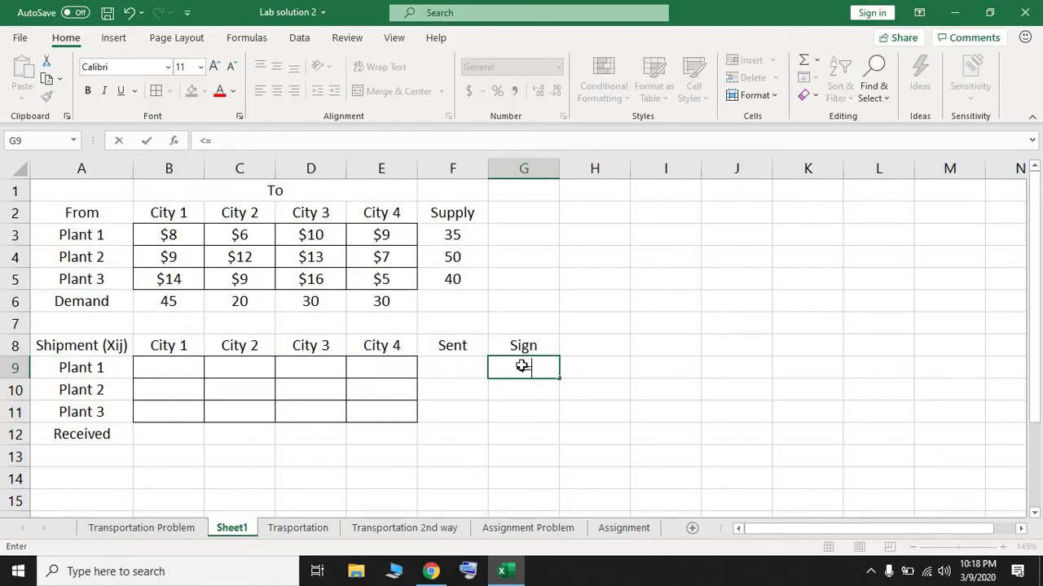
{"action": "key", "text": "Return"}
{"action": "left_click", "coordinate": [524, 366]}
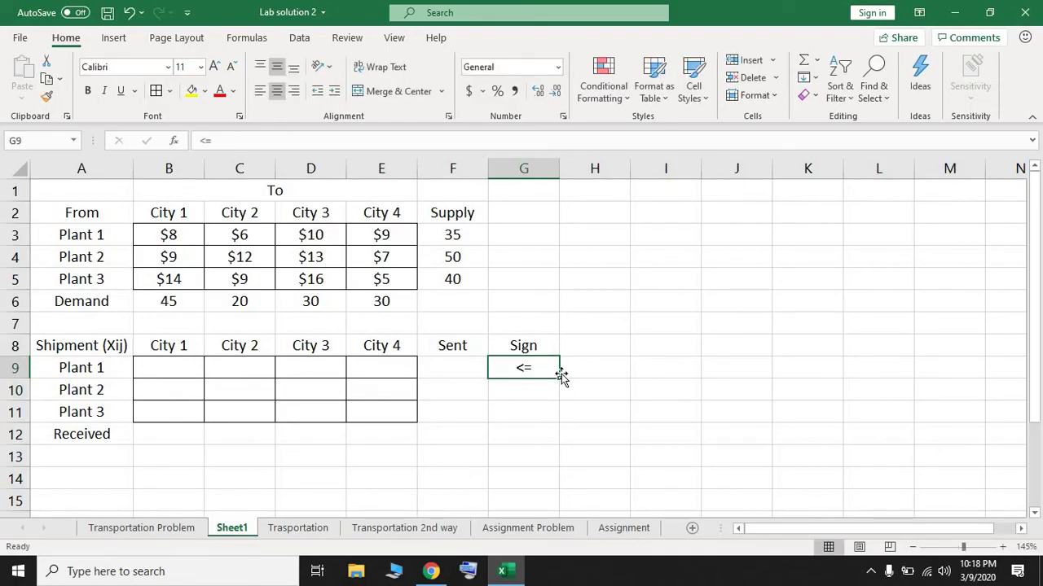
{"action": "left_click_drag", "start_coordinate": [558, 379], "coordinate": [554, 419]}
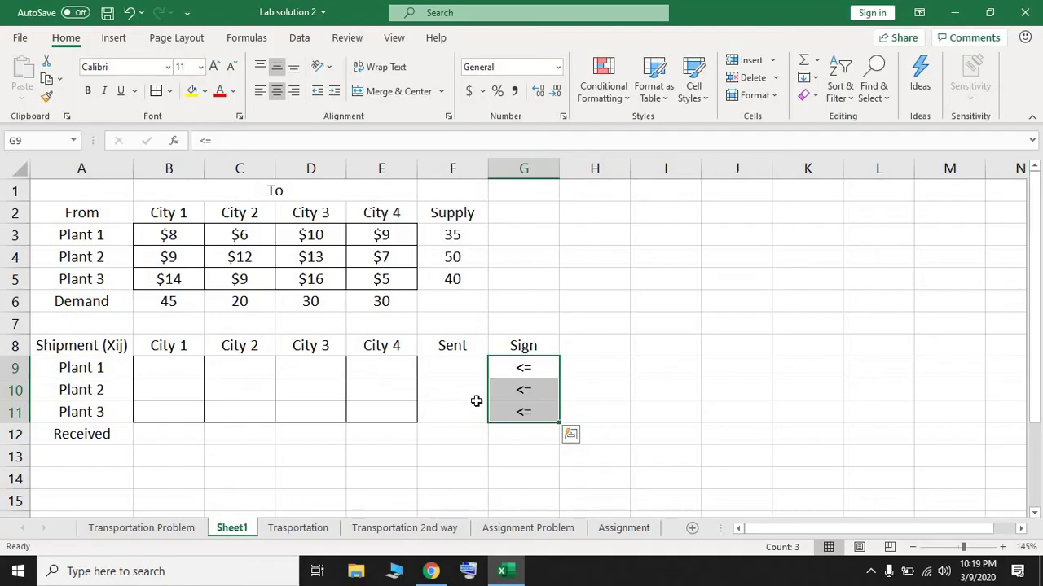
Add a "Sign" row labelled in A13, with >= for all four cities in B13:E13
{"action": "left_click", "coordinate": [93, 458]}
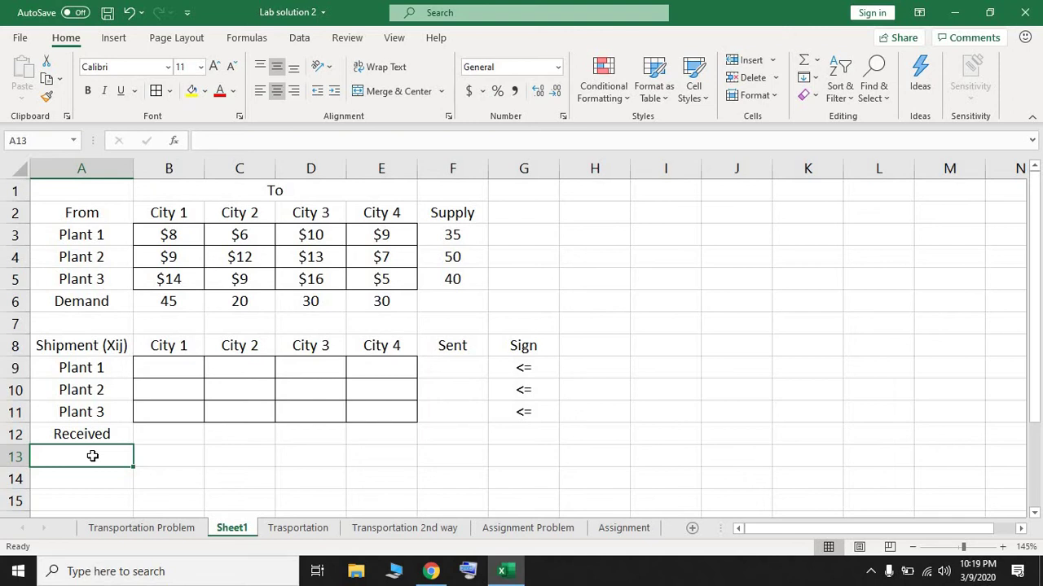
{"action": "type", "text": "Sign"}
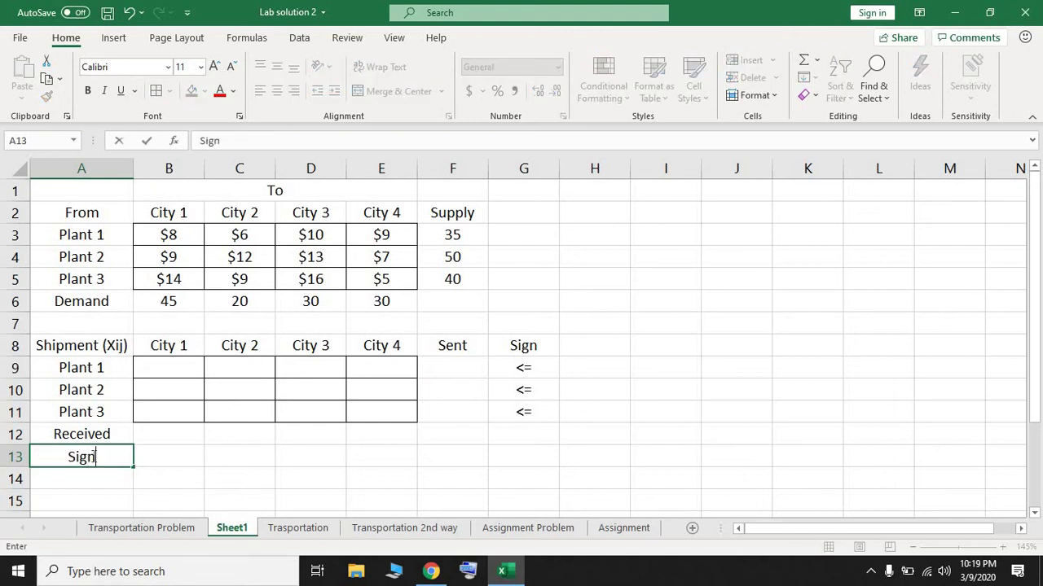
{"action": "left_click", "coordinate": [169, 452]}
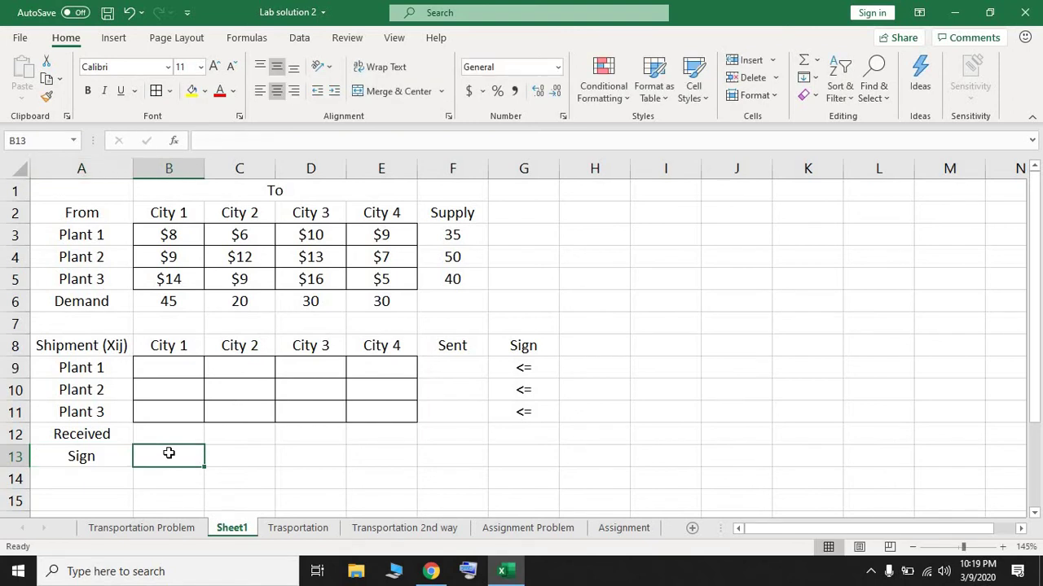
{"action": "type", "text": ">="}
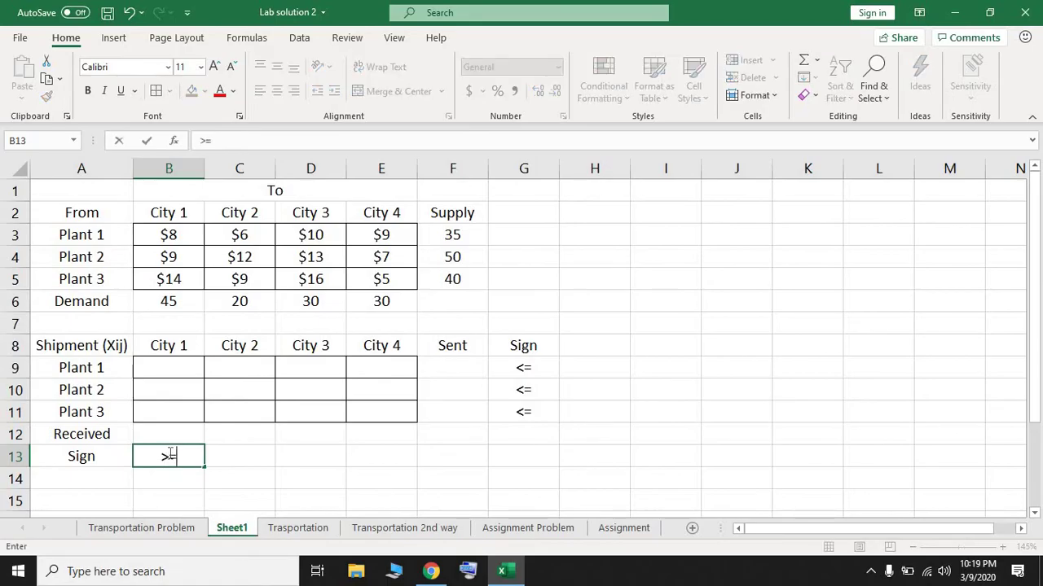
{"action": "key", "text": "Return"}
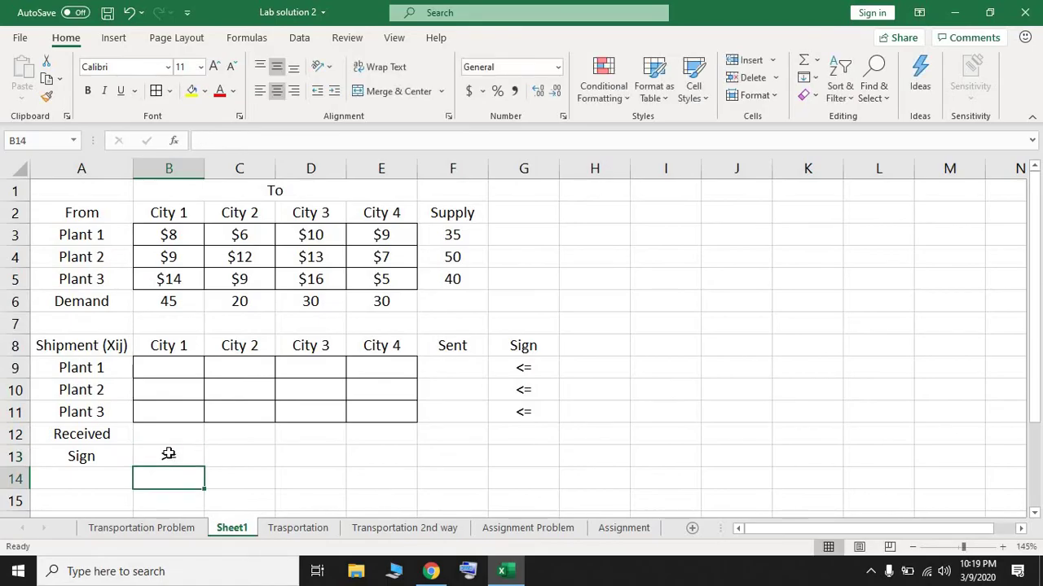
{"action": "left_click", "coordinate": [191, 458]}
{"action": "left_click_drag", "start_coordinate": [207, 470], "coordinate": [357, 475]}
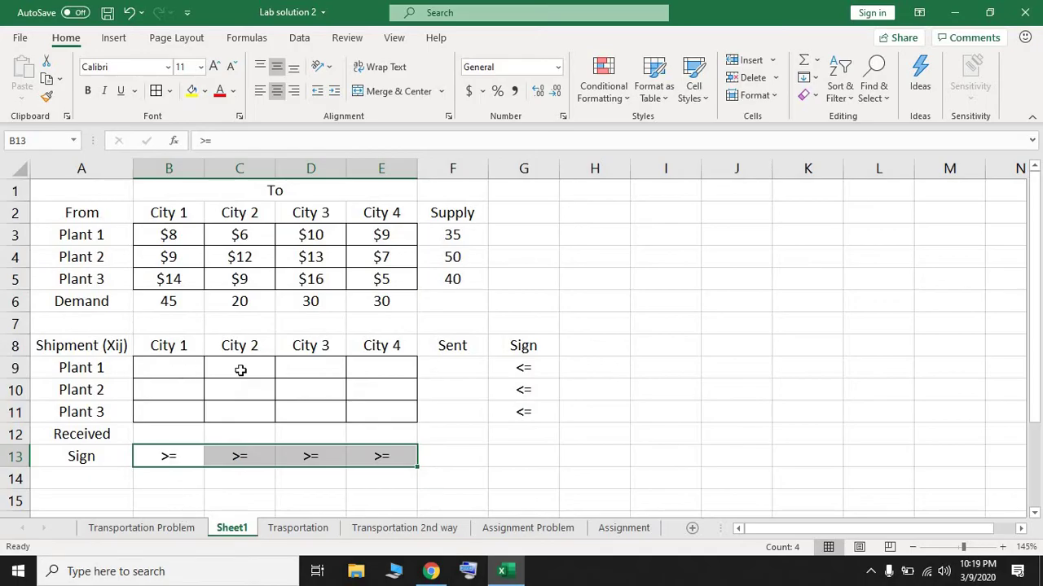
{"action": "left_click_drag", "start_coordinate": [179, 371], "coordinate": [391, 411]}
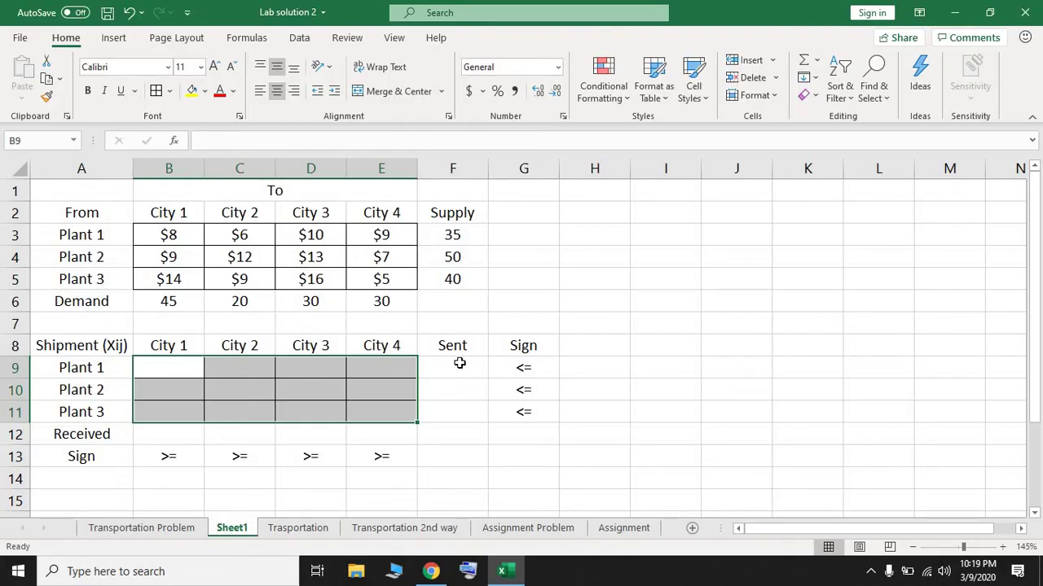
{"action": "left_click_drag", "start_coordinate": [461, 368], "coordinate": [435, 415]}
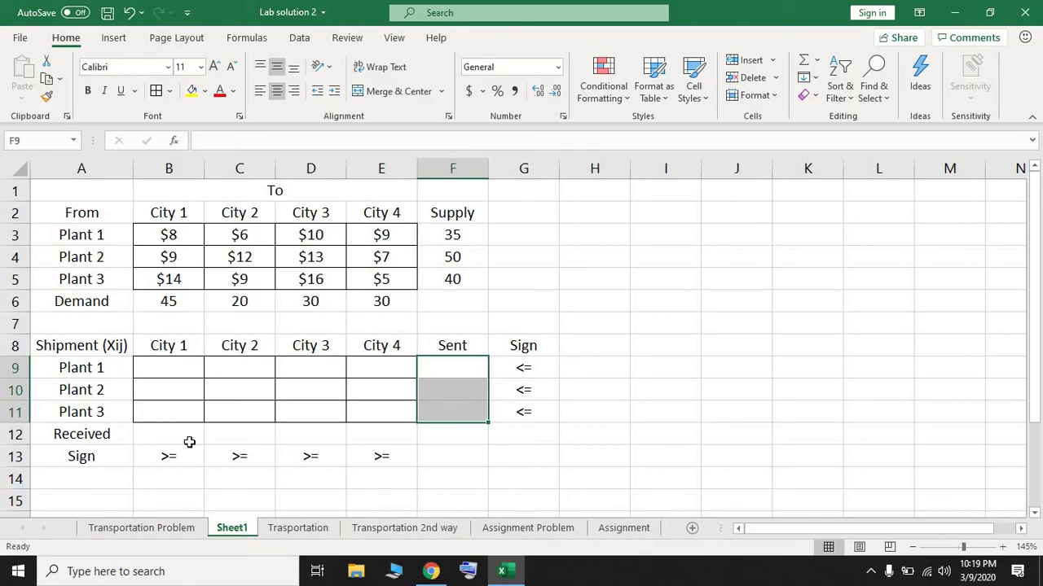
{"action": "left_click_drag", "start_coordinate": [190, 439], "coordinate": [377, 431]}
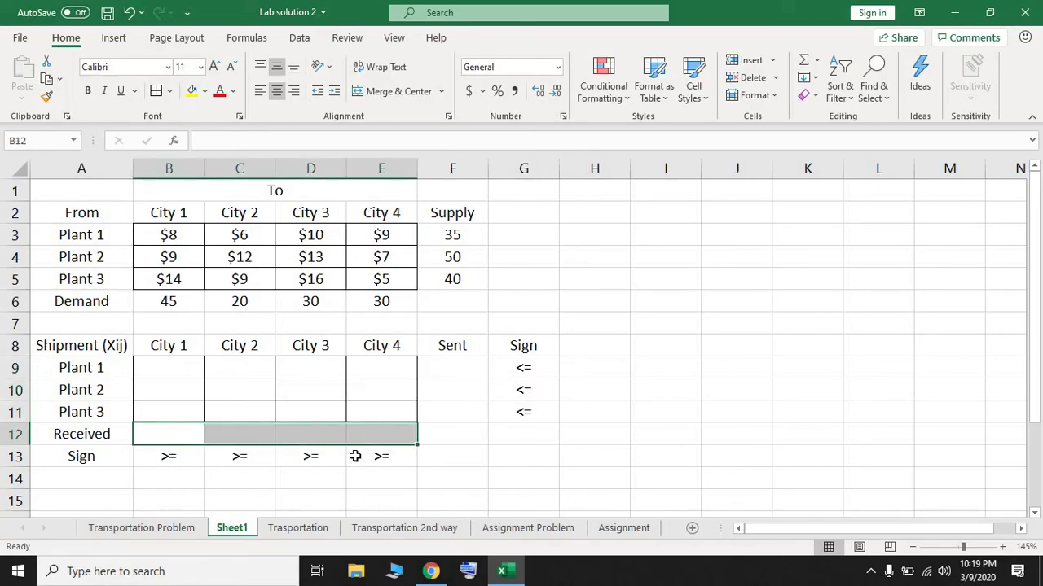
Enter the objective label "Z (total)" in G6
{"action": "left_click", "coordinate": [537, 306]}
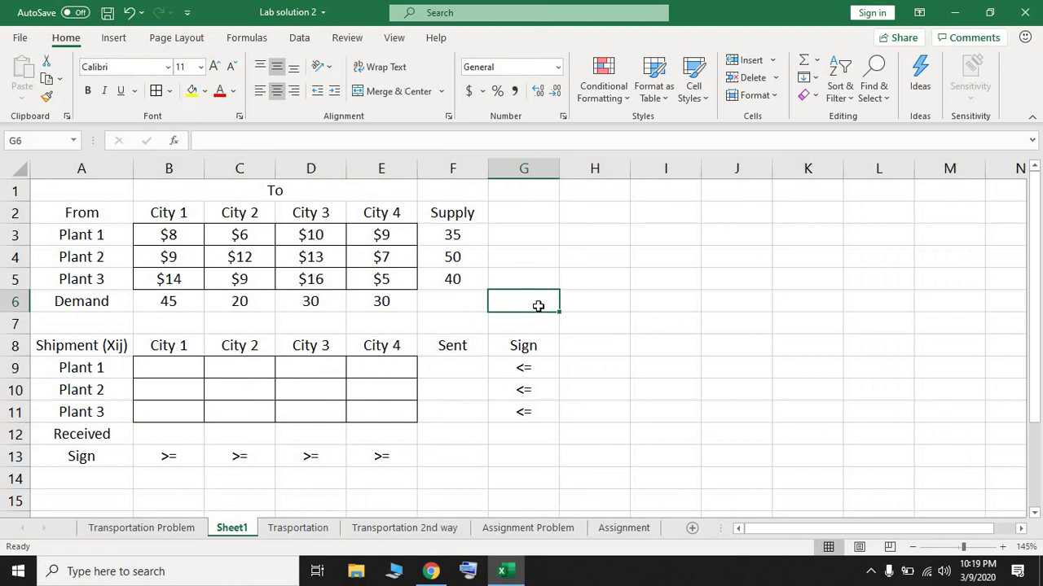
{"action": "type", "text": "Z"}
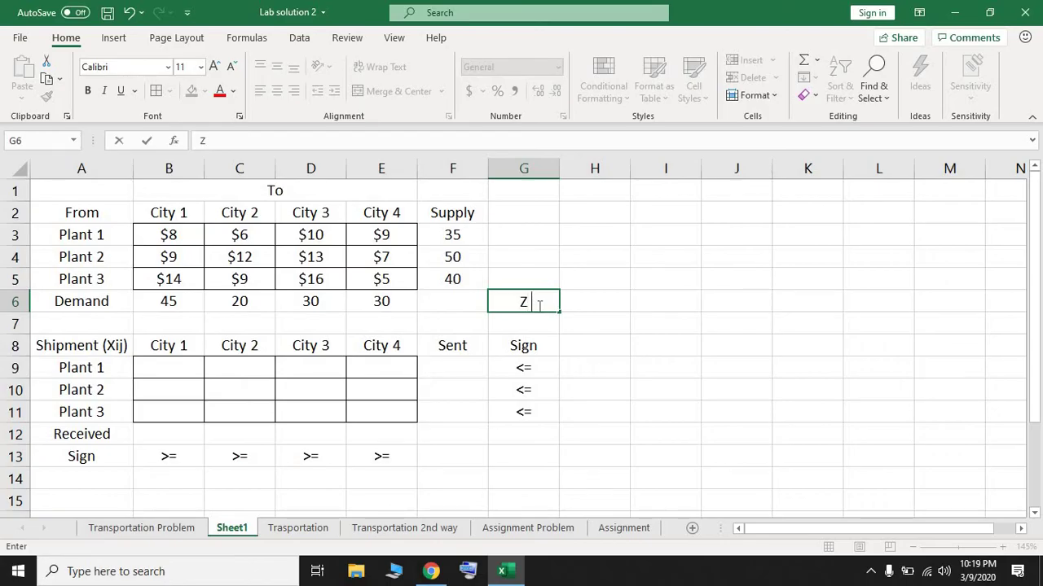
{"action": "type", "text": " (total"}
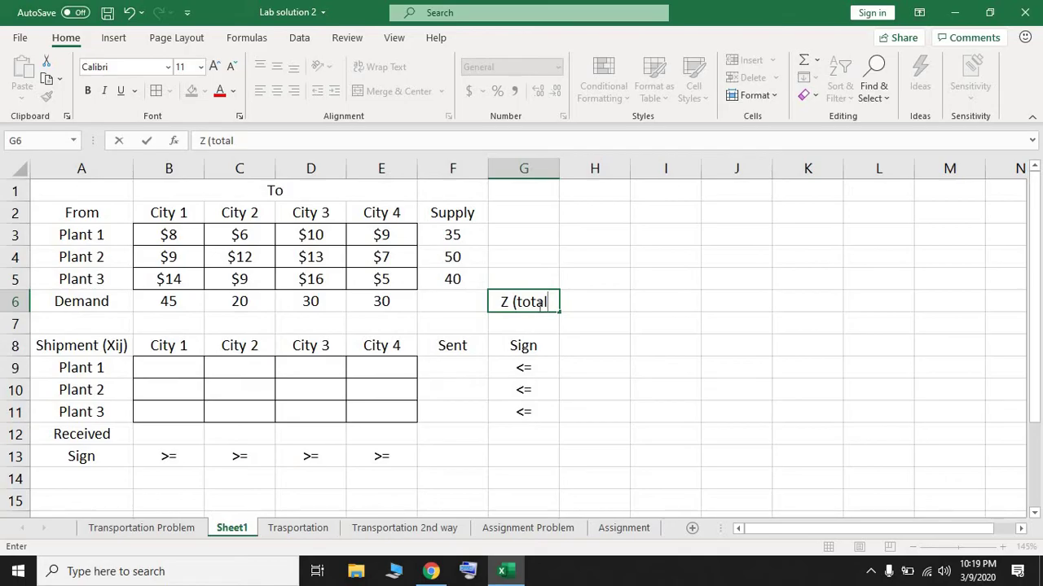
{"action": "type", "text": ")"}
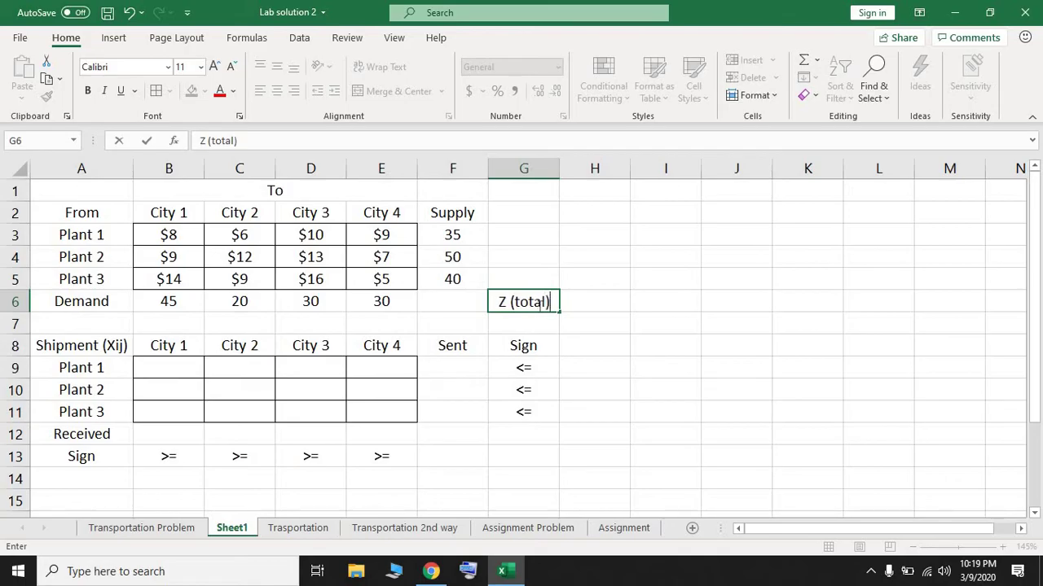
Enter the total cost formula =SUMPRODUCT(B3:E5,B9:E11) in H6, multiplying the unit costs by the shipment quantities
{"action": "left_click", "coordinate": [599, 303]}
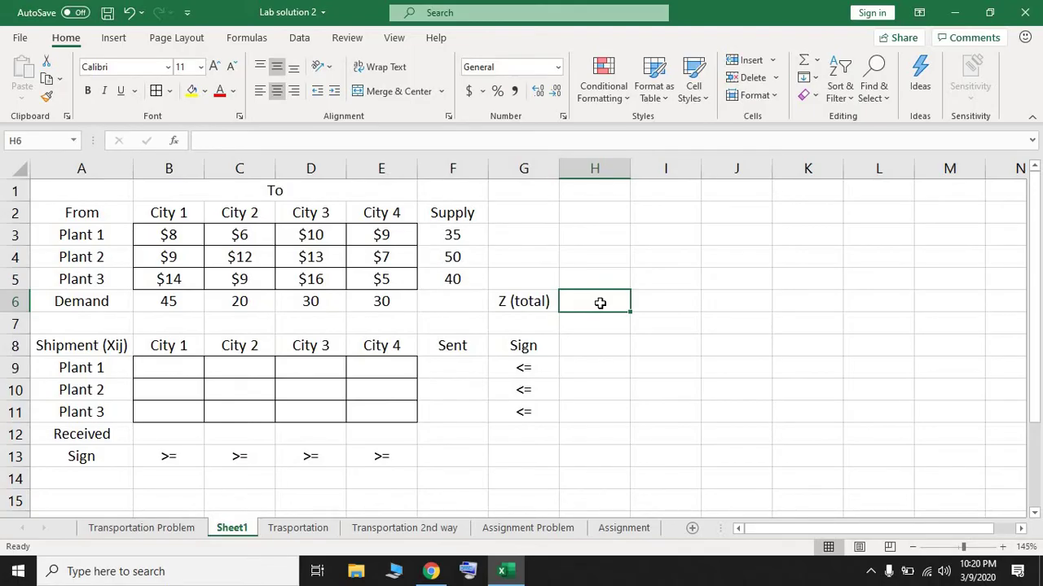
{"action": "type", "text": "="}
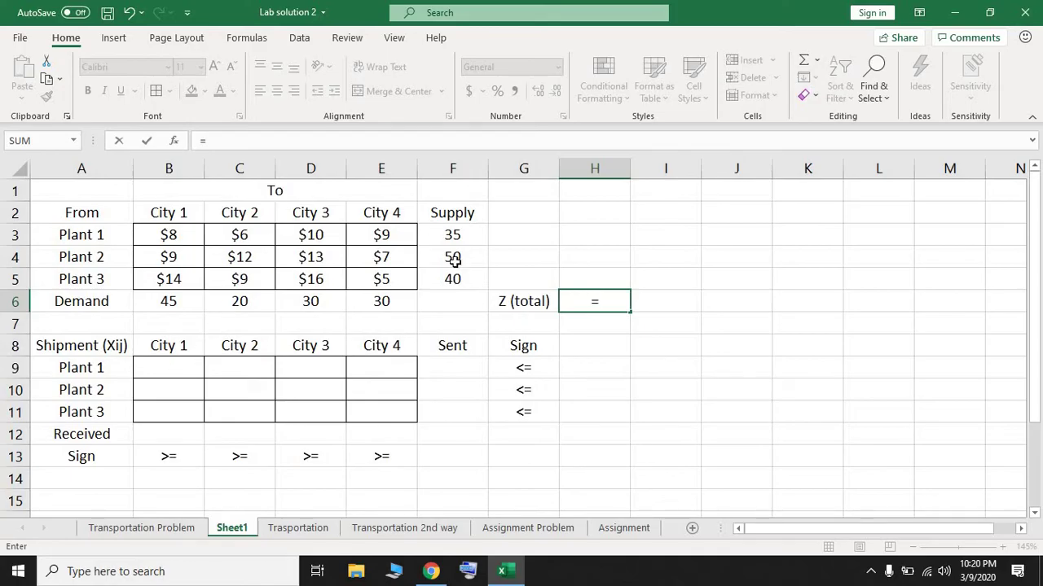
{"action": "left_click", "coordinate": [277, 141]}
{"action": "type", "text": "su"}
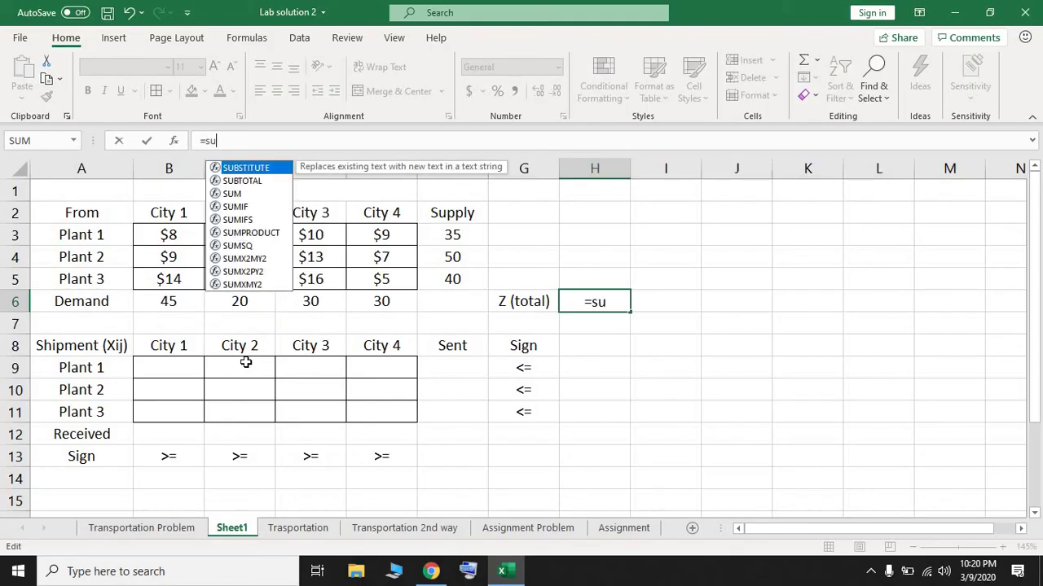
{"action": "type", "text": "mproduct"}
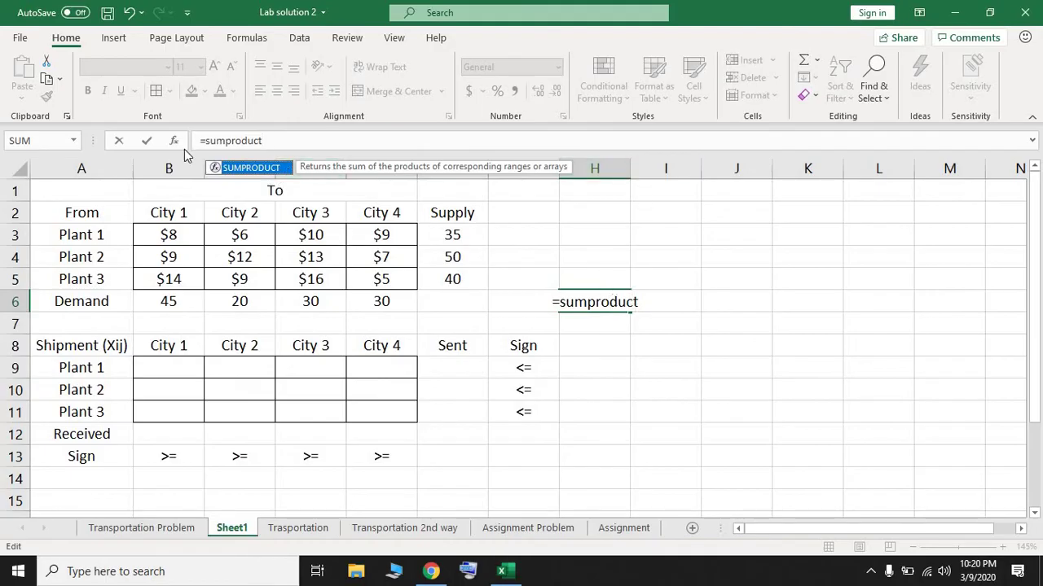
{"action": "left_click", "coordinate": [278, 141]}
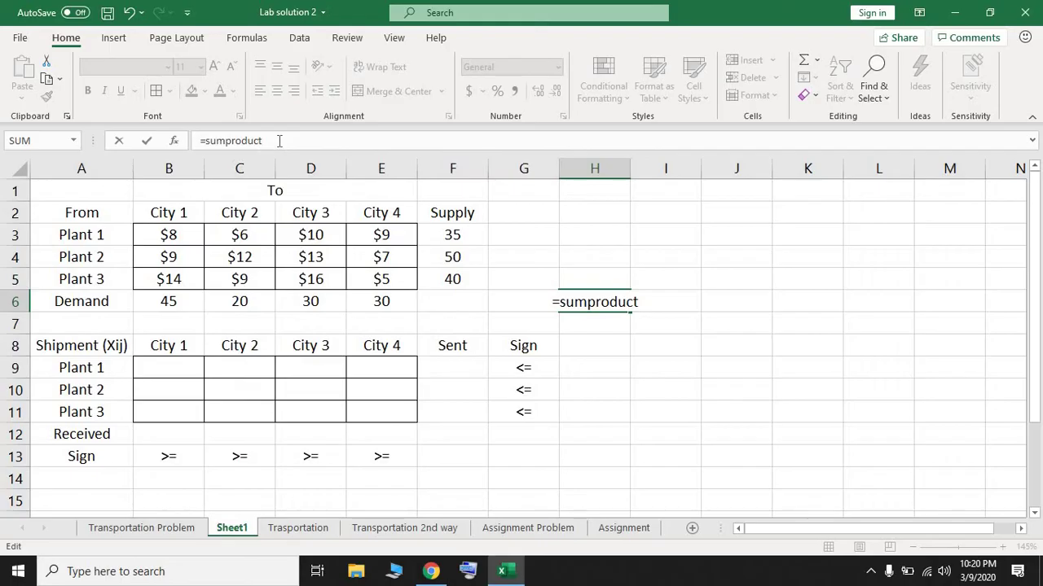
{"action": "type", "text": "("}
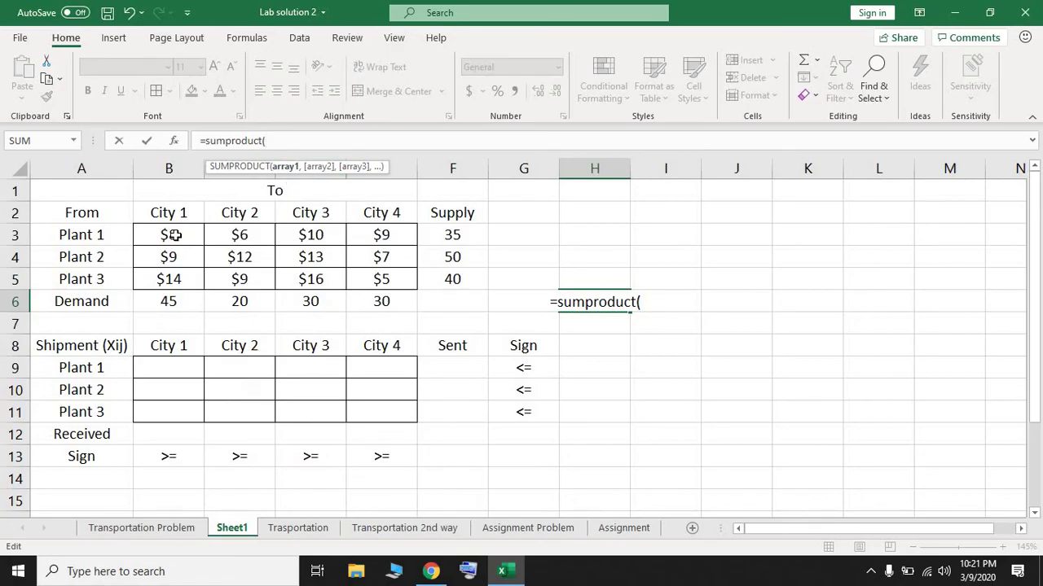
{"action": "left_click_drag", "start_coordinate": [174, 234], "coordinate": [379, 279]}
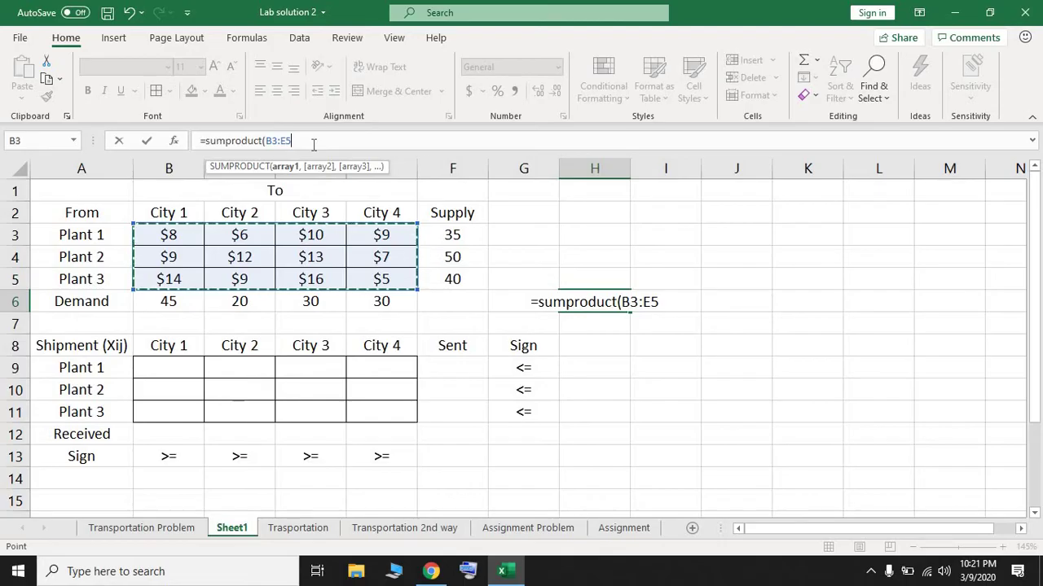
{"action": "type", "text": ","}
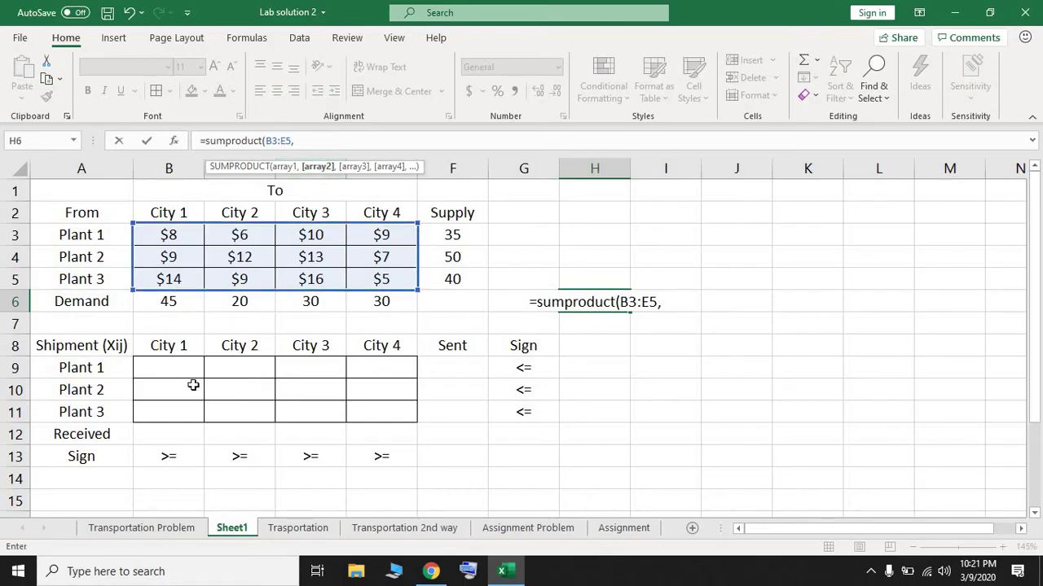
{"action": "left_click_drag", "start_coordinate": [184, 368], "coordinate": [384, 407]}
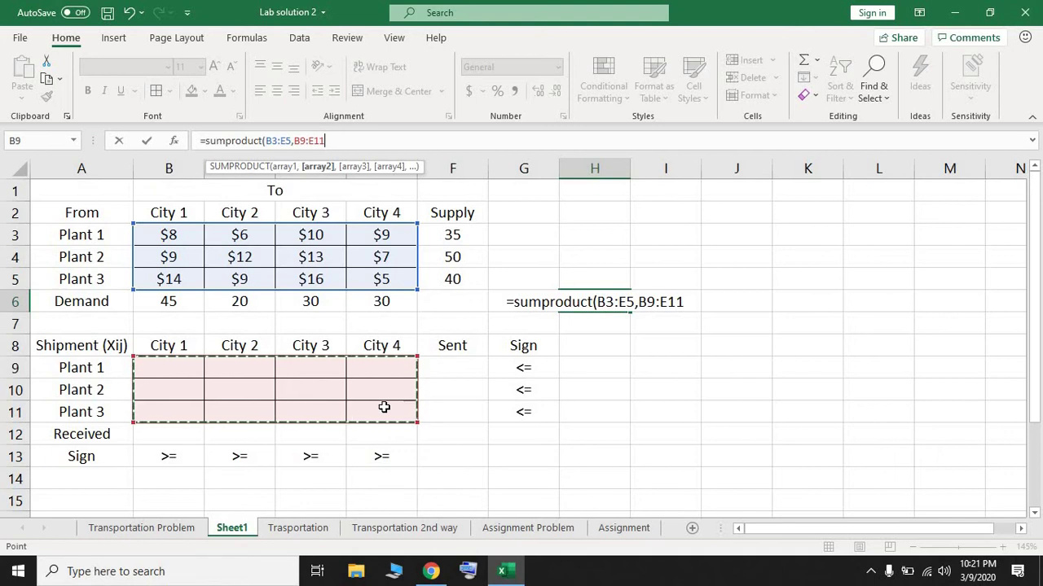
{"action": "key", "text": "Return"}
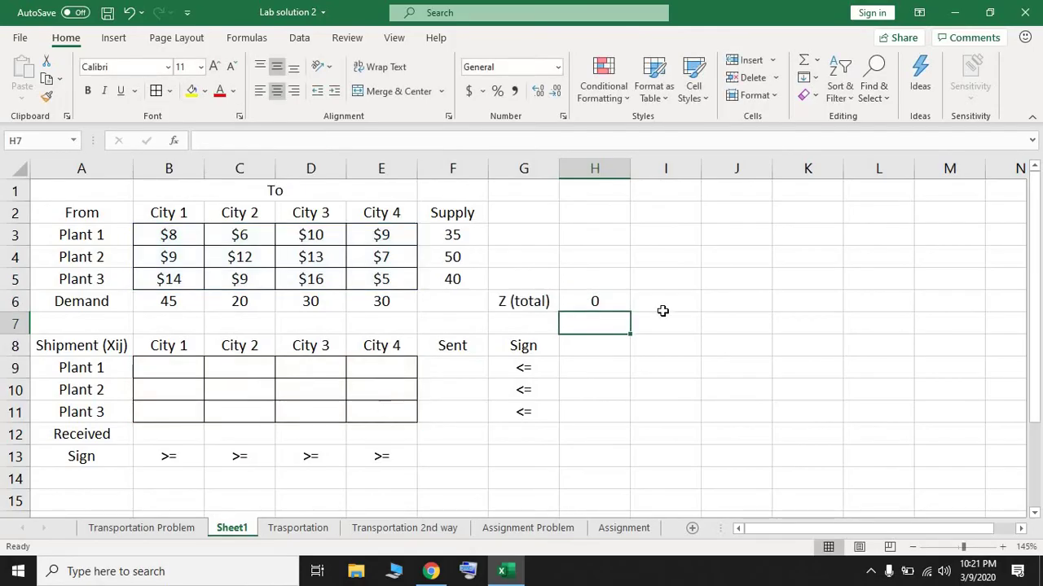
Widen column H until the whole SUMPRODUCT formula fits inside H6, checking it in the cell without changing it
{"action": "left_click_drag", "start_coordinate": [632, 168], "coordinate": [738, 169]}
{"action": "left_click", "coordinate": [698, 301]}
{"action": "double_click", "coordinate": [699, 302]}
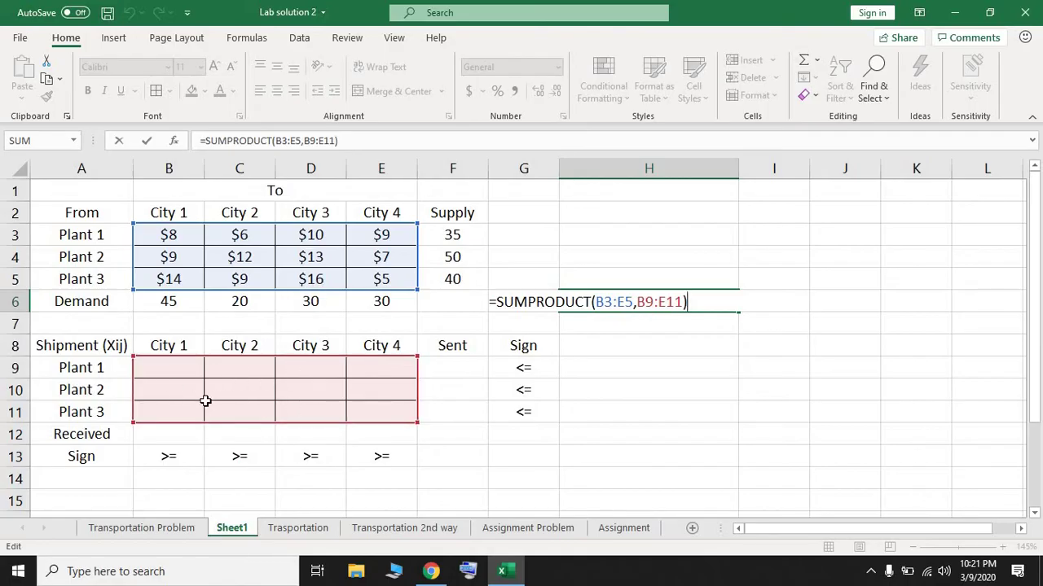
{"action": "key", "text": "Return"}
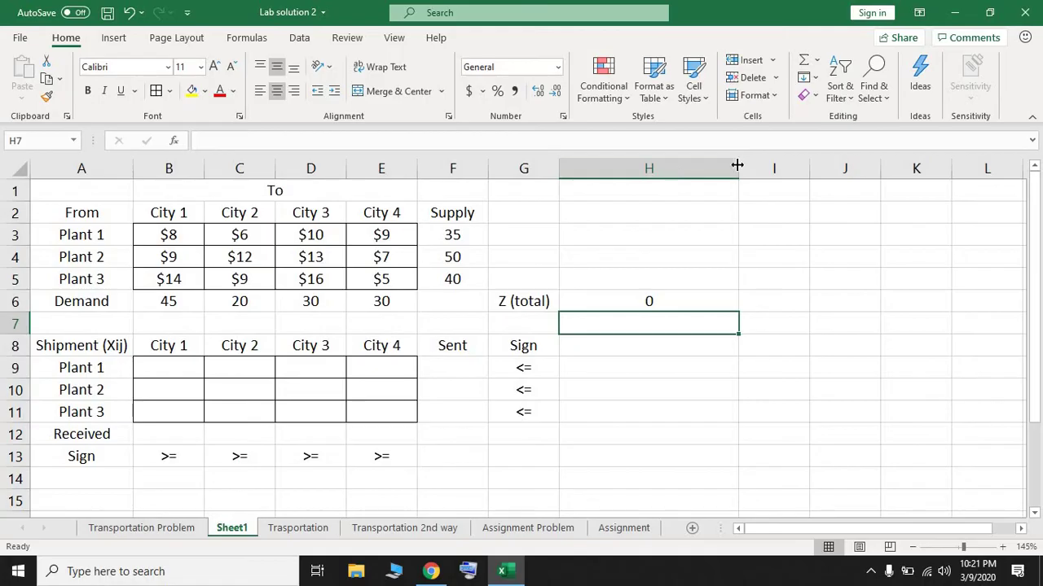
{"action": "left_click_drag", "start_coordinate": [737, 165], "coordinate": [866, 165]}
{"action": "double_click", "coordinate": [756, 297]}
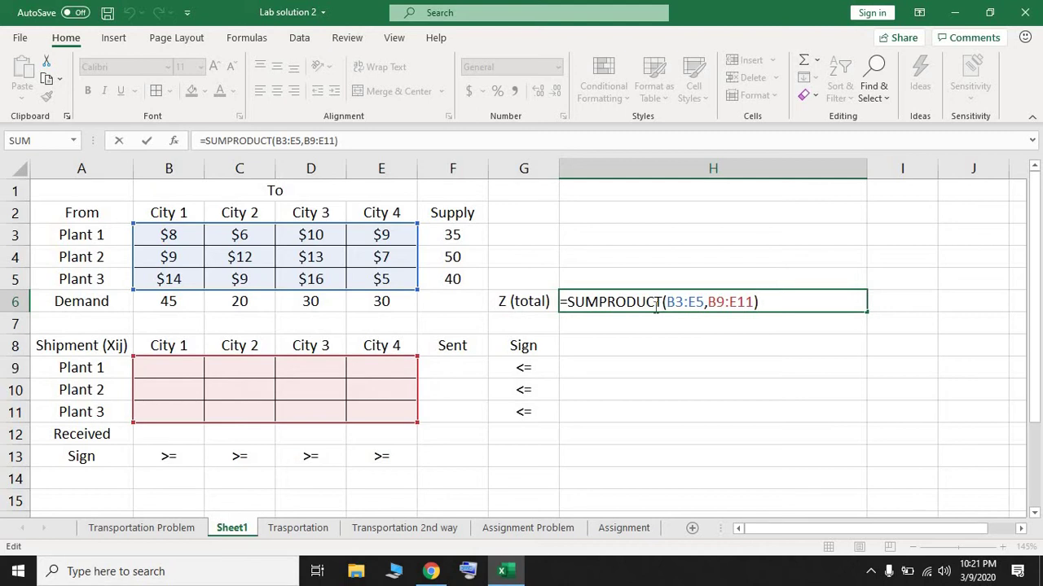
{"action": "key", "text": "Escape"}
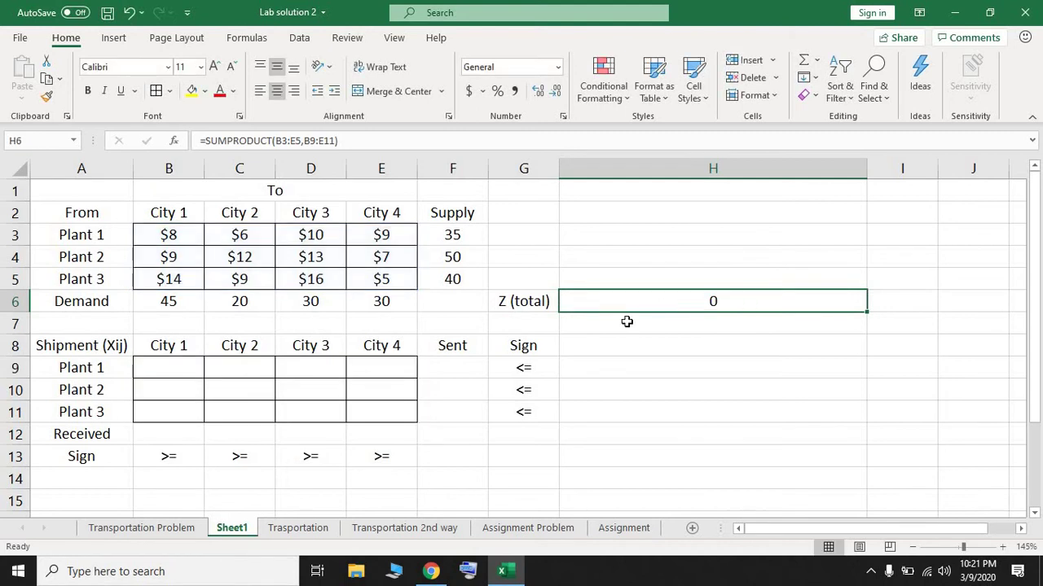
Enter =SUM(B9:E9) in F9 to total the units sent from Plant 1
{"action": "left_click", "coordinate": [464, 367]}
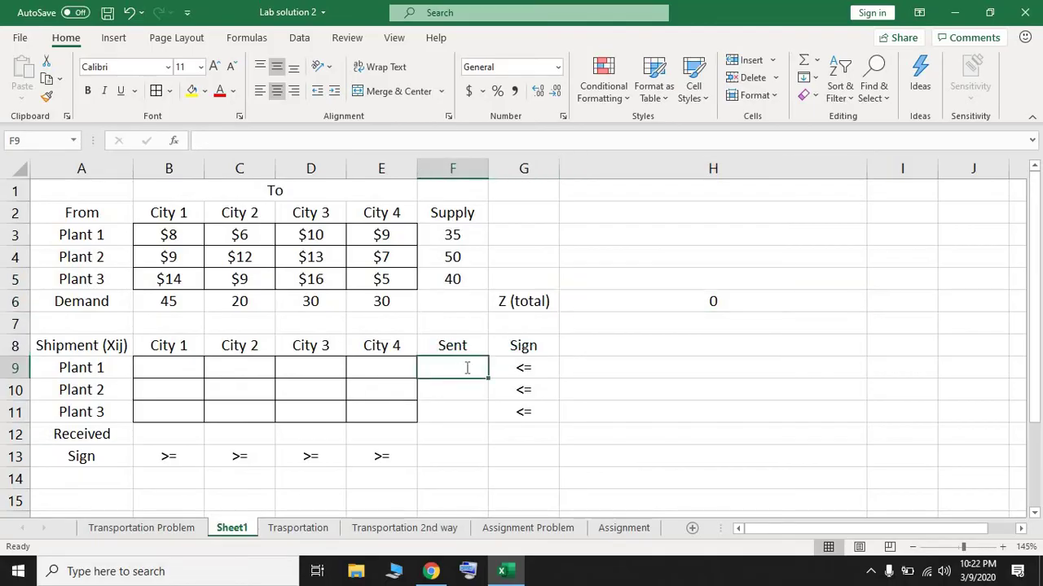
{"action": "type", "text": "=su"}
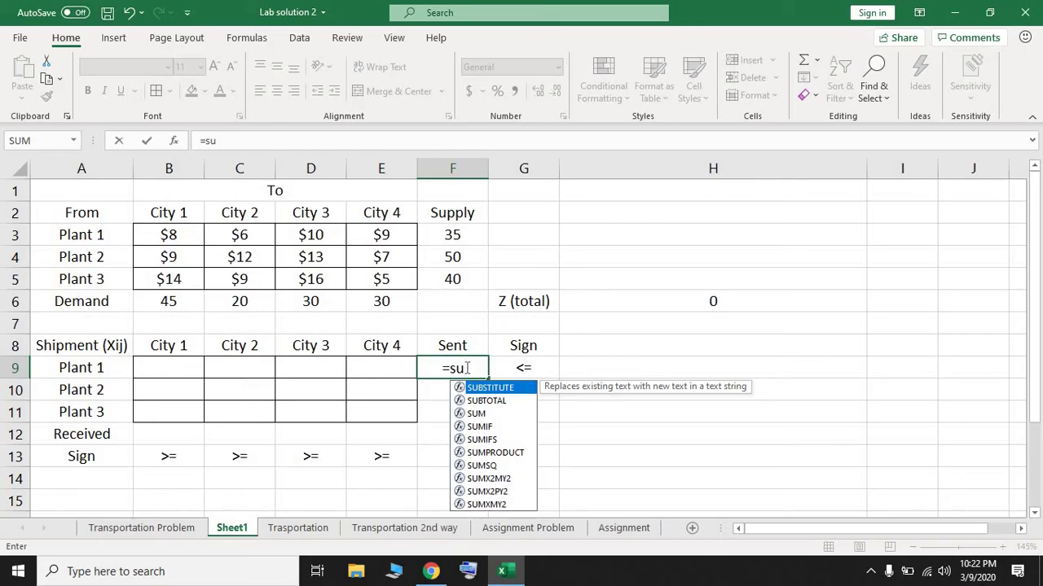
{"action": "type", "text": "m"}
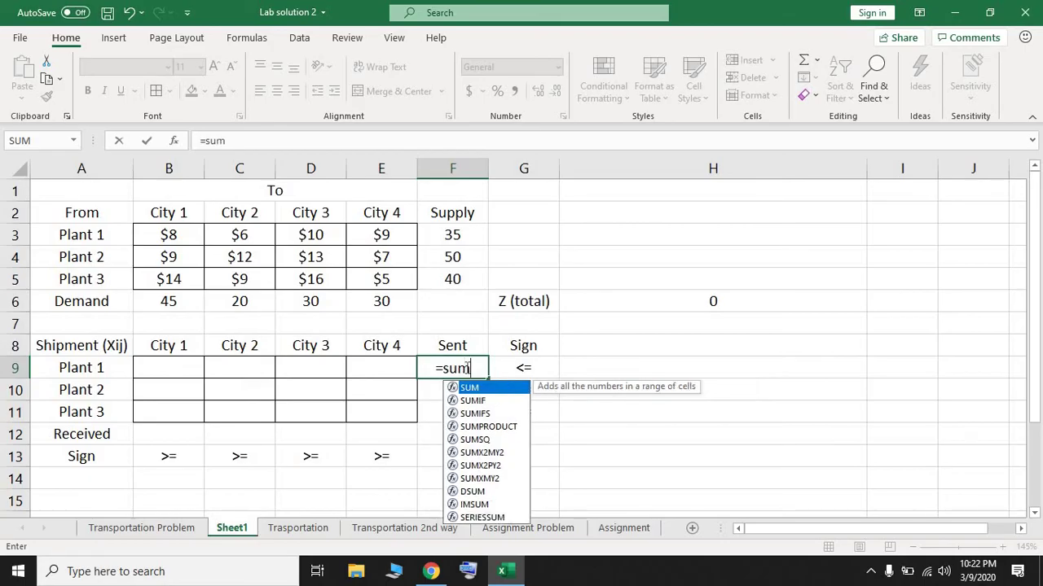
{"action": "type", "text": "("}
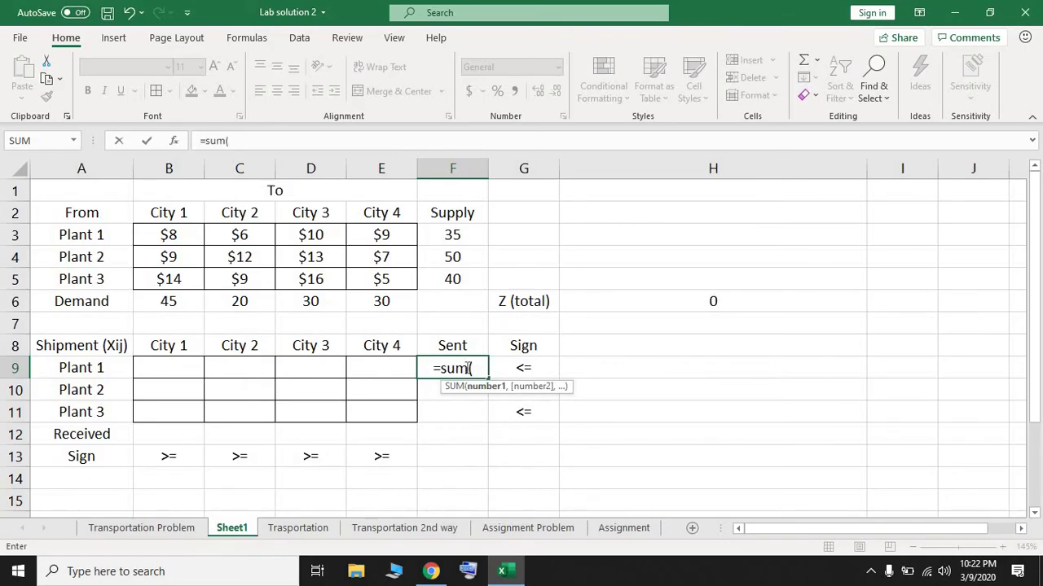
{"action": "left_click_drag", "start_coordinate": [179, 365], "coordinate": [383, 365]}
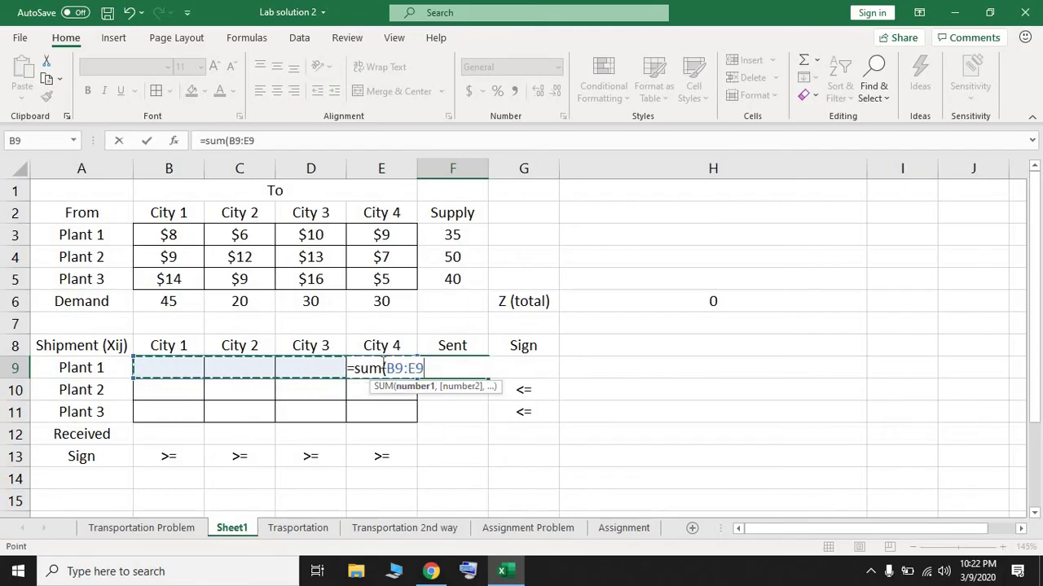
{"action": "type", "text": ")"}
{"action": "key", "text": "Return"}
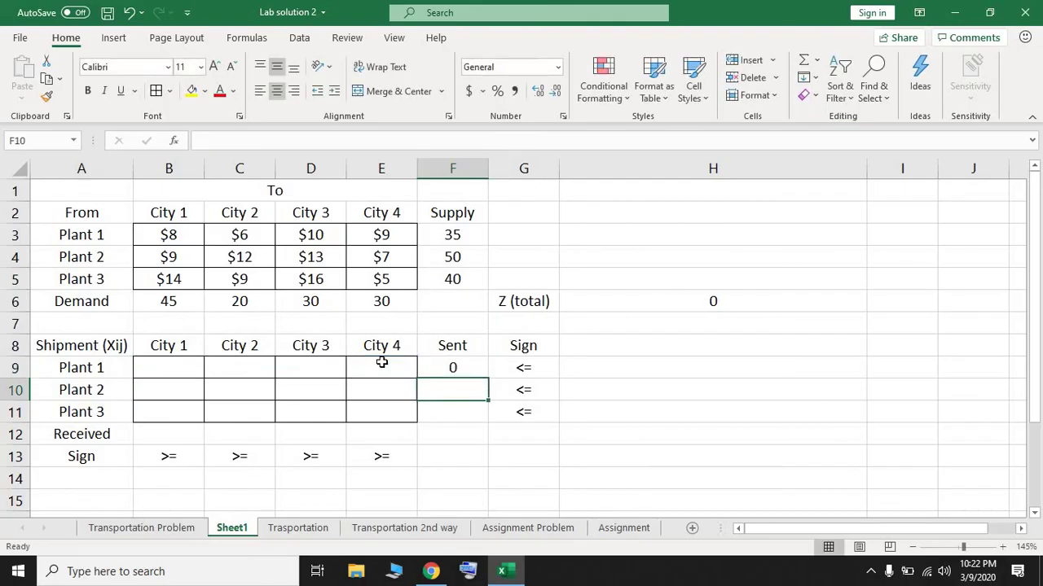
Widen column F so the SUM formula in F9 fits in its cell, and check the formula's range
{"action": "left_click_drag", "start_coordinate": [489, 172], "coordinate": [525, 176]}
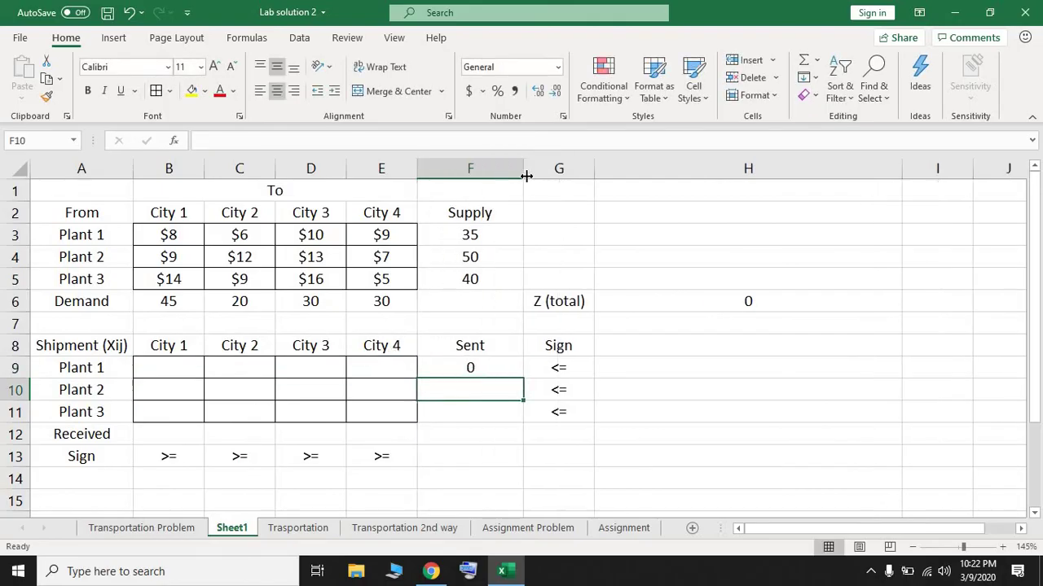
{"action": "double_click", "coordinate": [513, 368]}
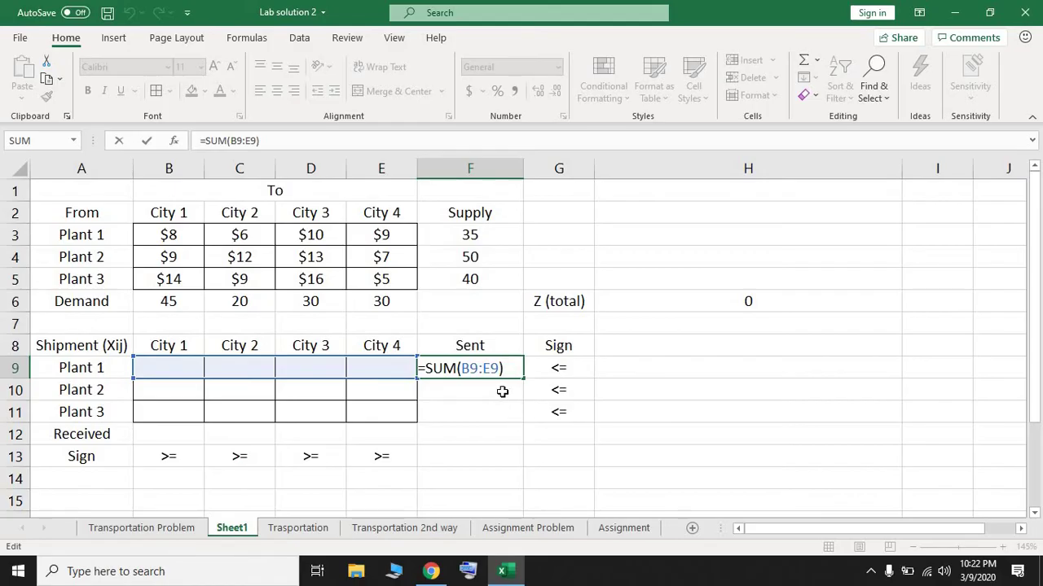
{"action": "key", "text": "Return"}
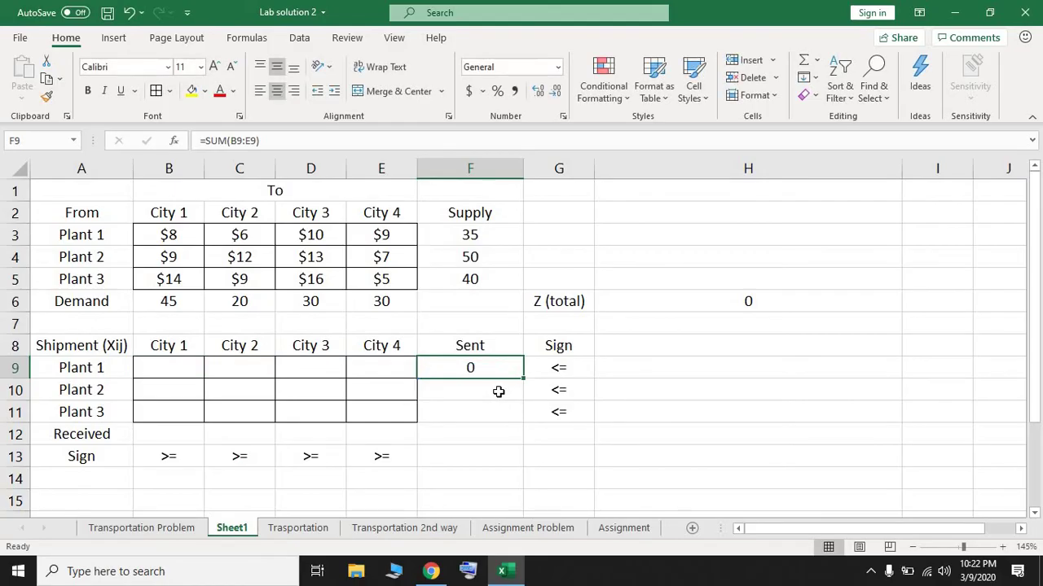
Enter =SUM(B10:E10) in F10 to total the units sent from Plant 2
{"action": "type", "text": "="}
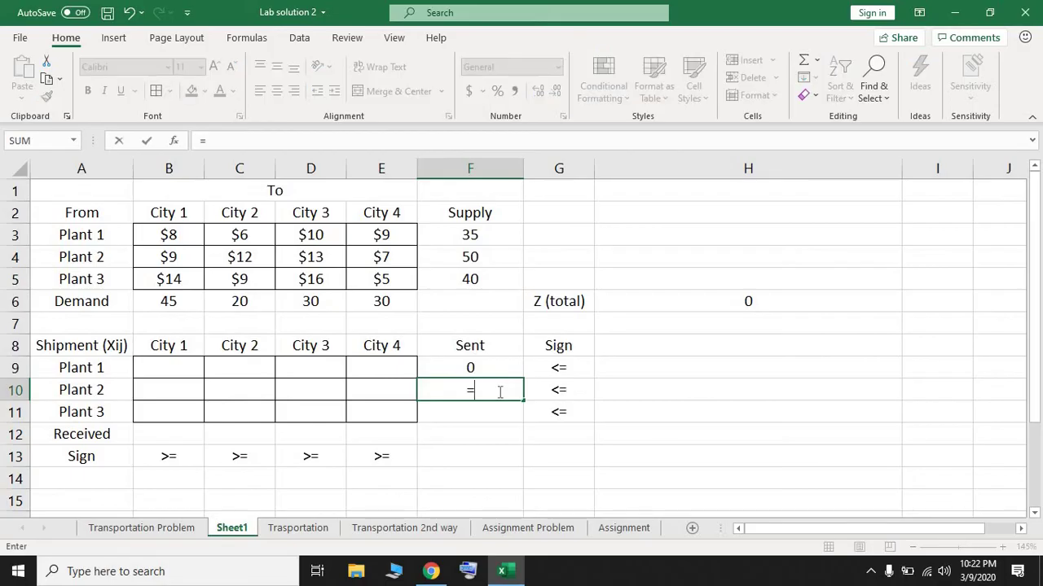
{"action": "type", "text": "su"}
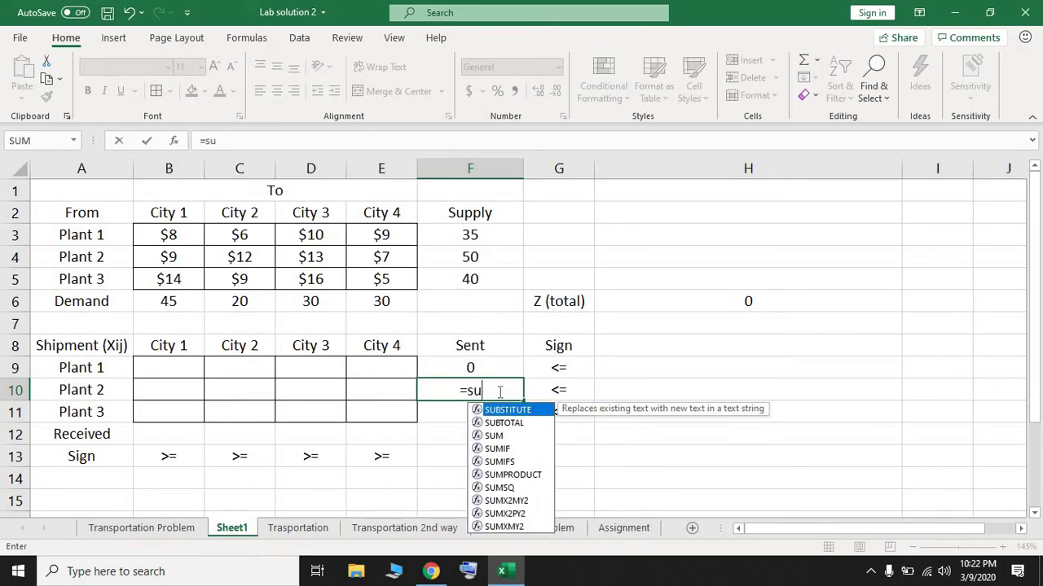
{"action": "type", "text": "m"}
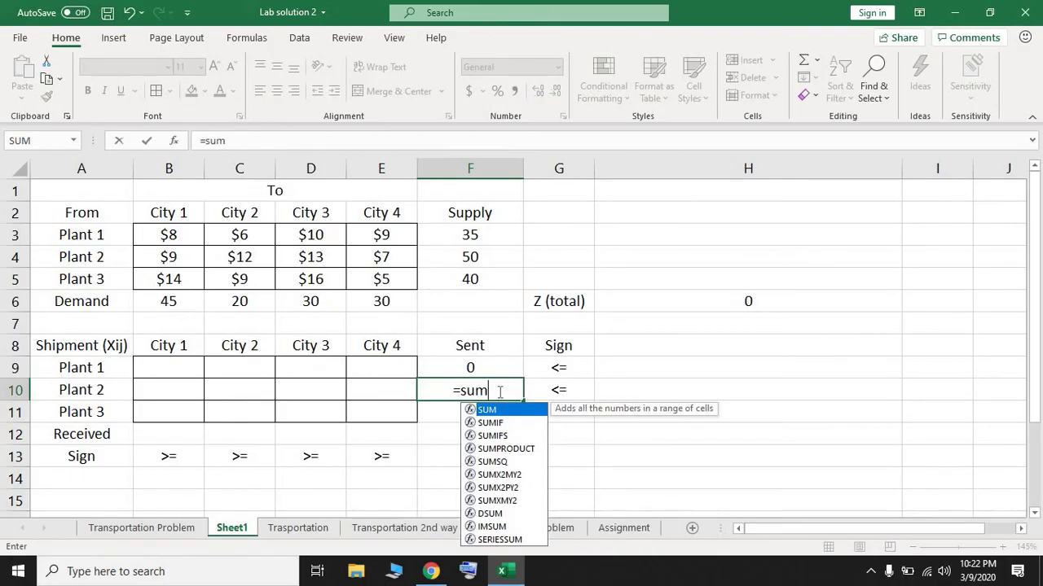
{"action": "type", "text": "("}
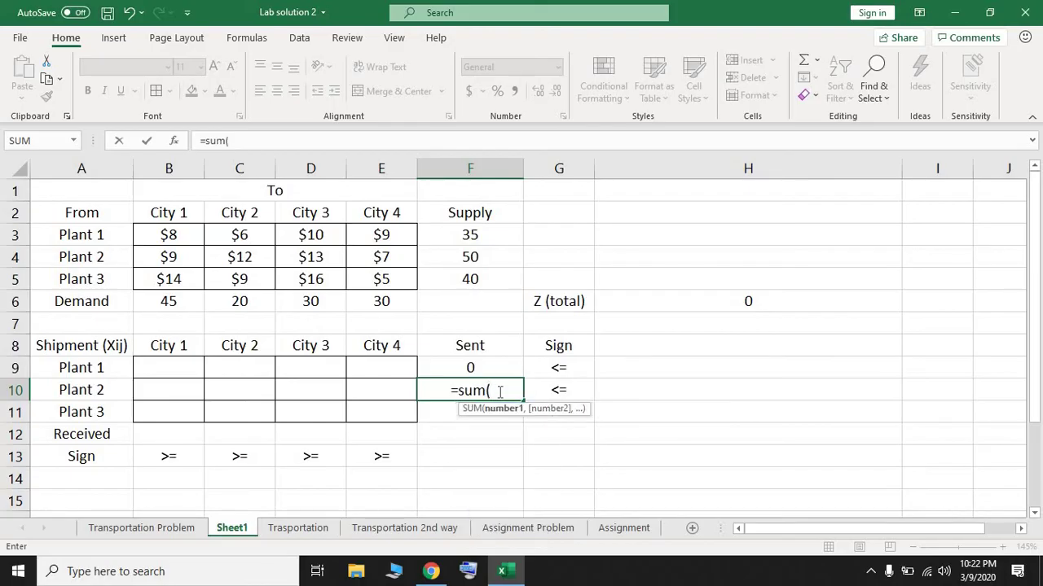
{"action": "left_click", "coordinate": [178, 391]}
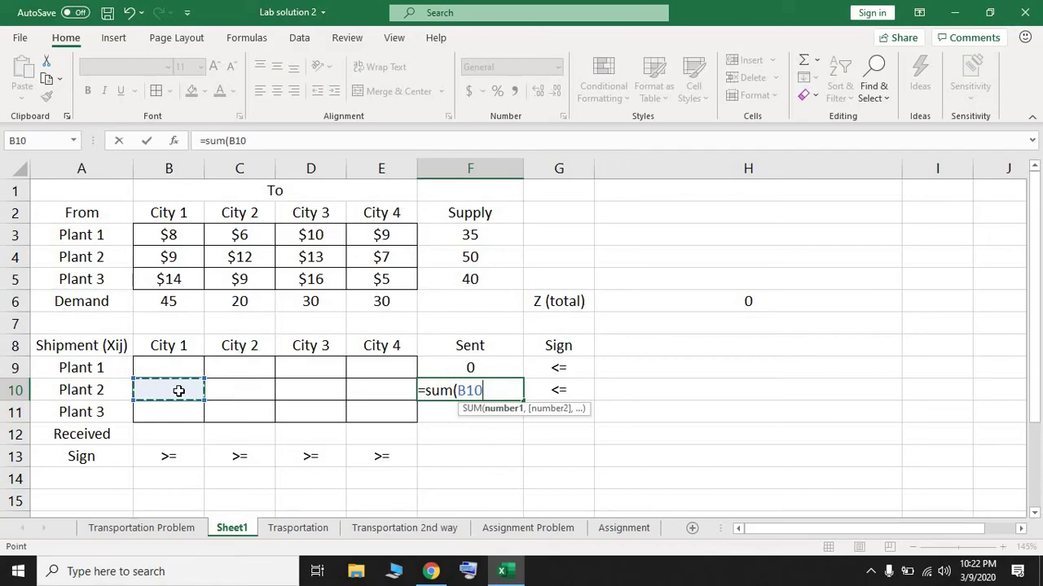
{"action": "left_click_drag", "start_coordinate": [196, 394], "coordinate": [360, 392]}
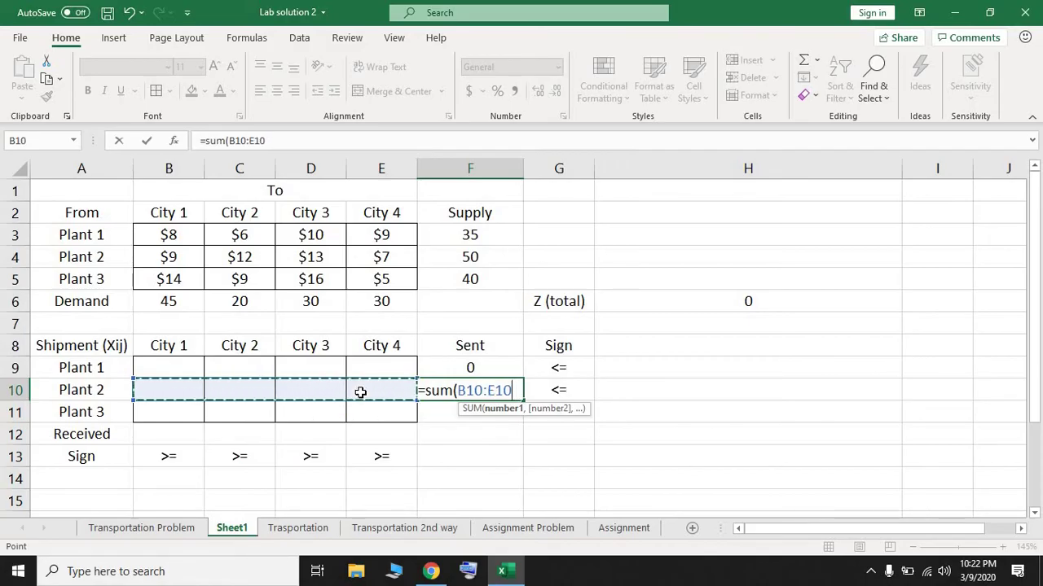
{"action": "key", "text": "Return"}
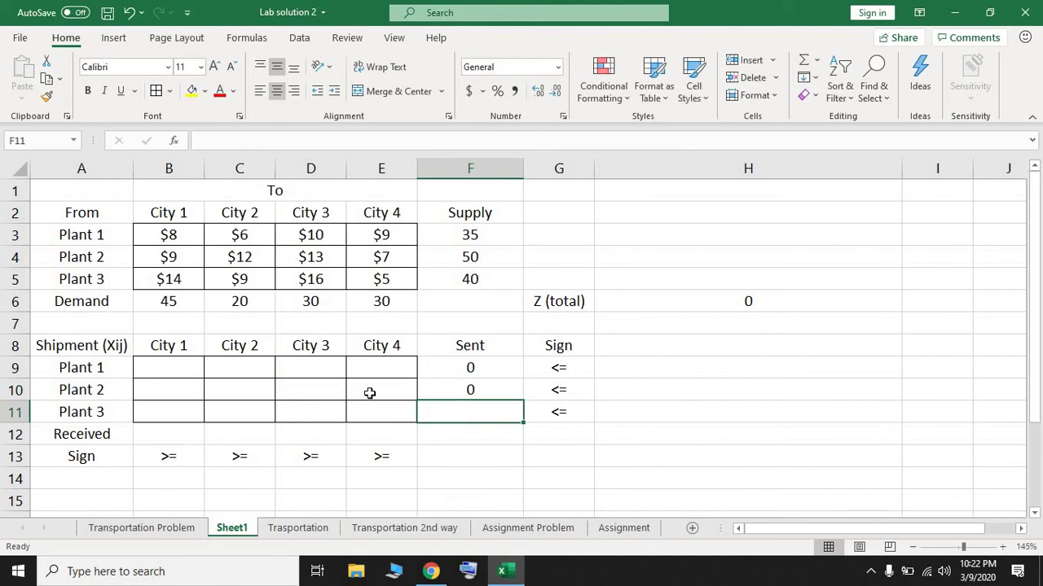
Enter =SUM(B11:E11) in F11 to total the units sent from Plant 3
{"action": "type", "text": "=sum"}
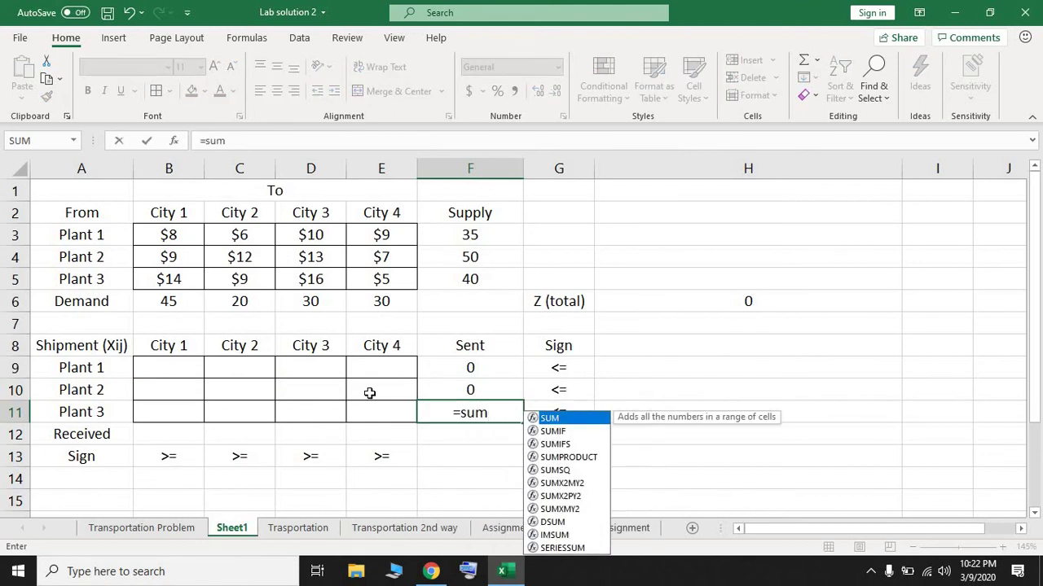
{"action": "left_click_drag", "start_coordinate": [174, 412], "coordinate": [317, 413]}
{"action": "left_click", "coordinate": [494, 412]}
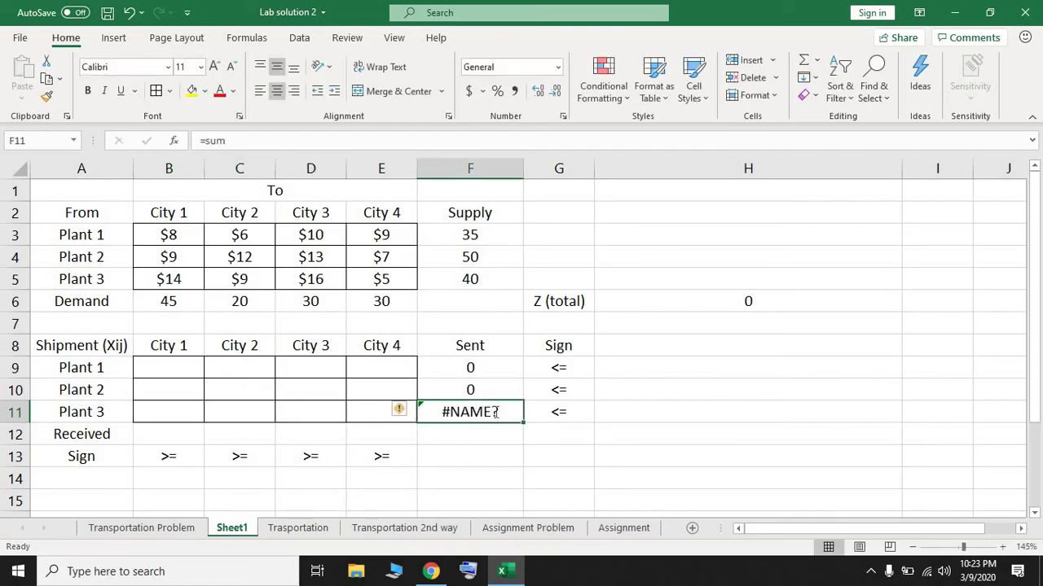
{"action": "double_click", "coordinate": [495, 413]}
{"action": "type", "text": "("}
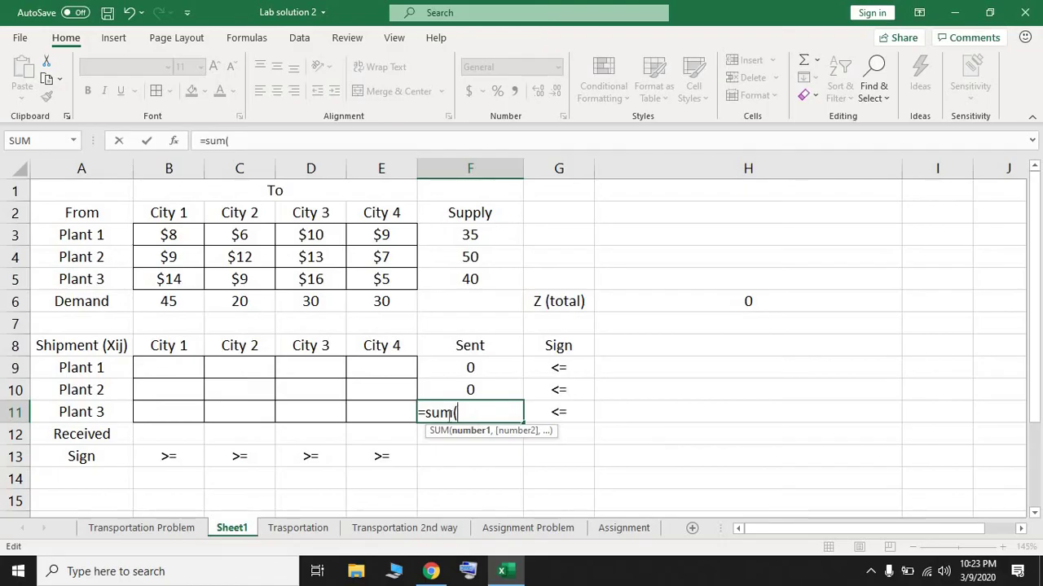
{"action": "left_click", "coordinate": [168, 411]}
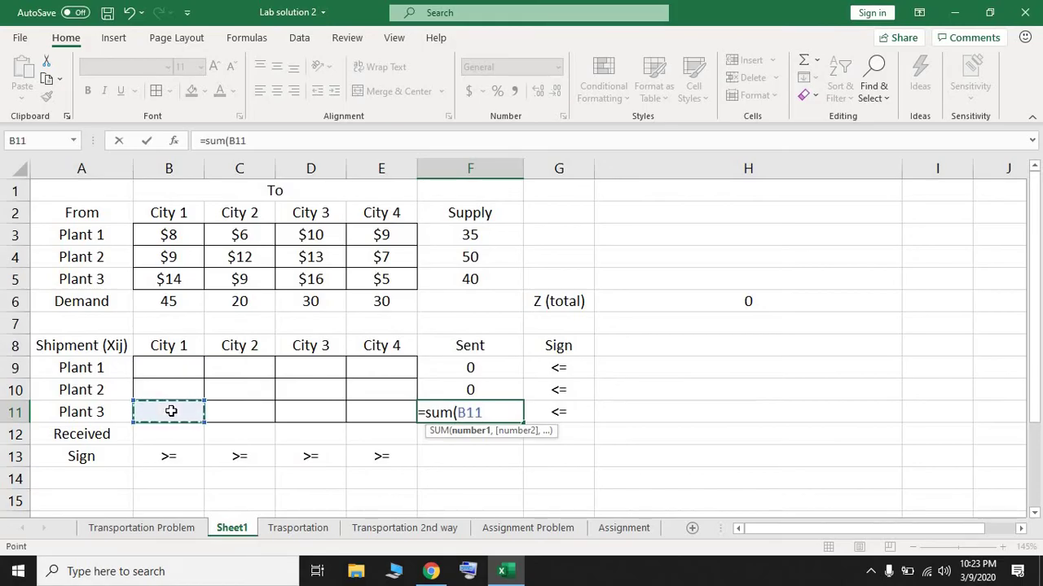
{"action": "left_click_drag", "start_coordinate": [171, 412], "coordinate": [378, 418]}
{"action": "key", "text": "Return"}
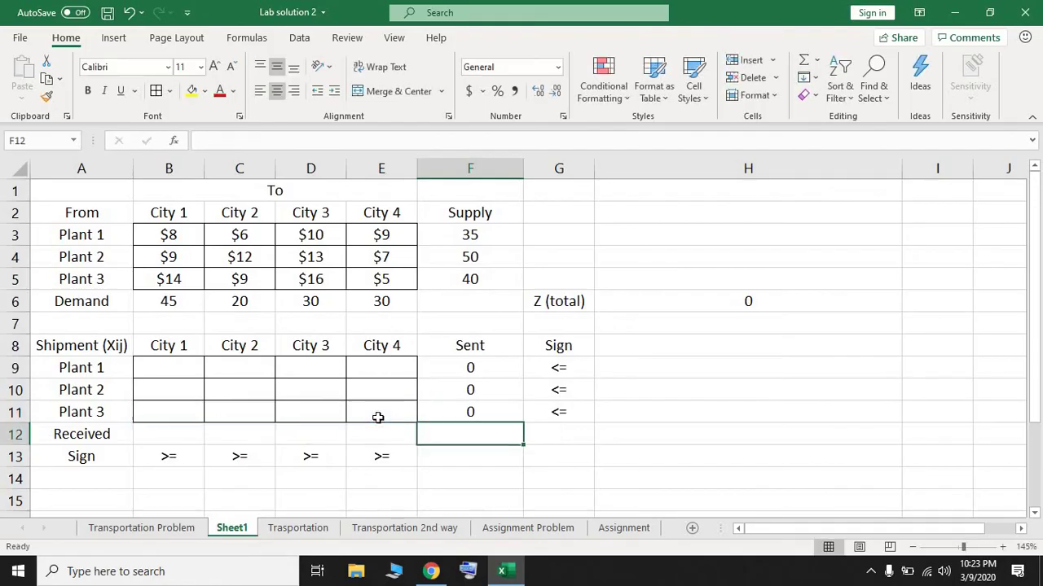
Enter =SUM(B9:B11) in B12 to total the units City 1 receives
{"action": "left_click", "coordinate": [182, 437]}
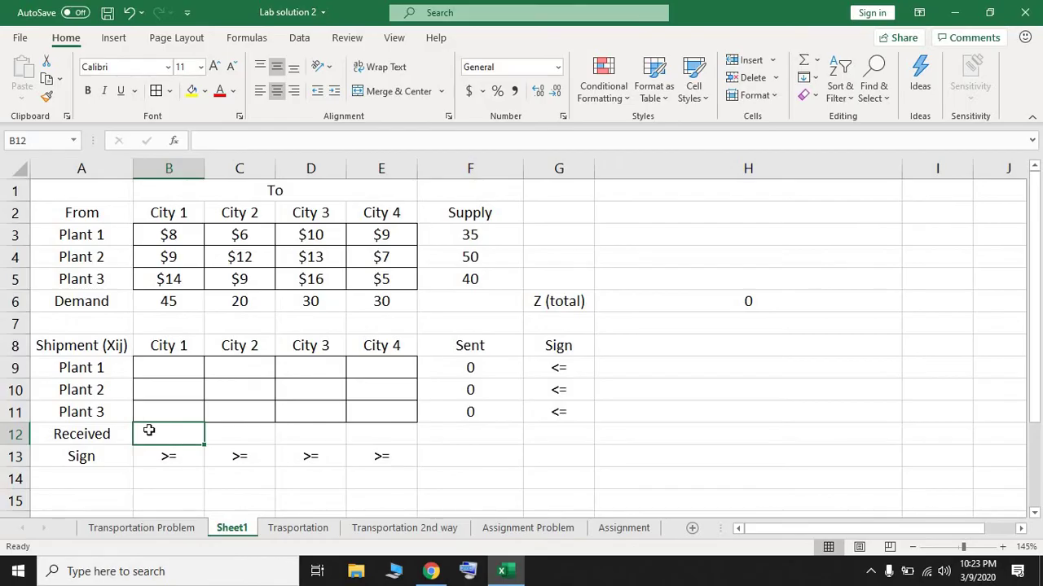
{"action": "type", "text": "="}
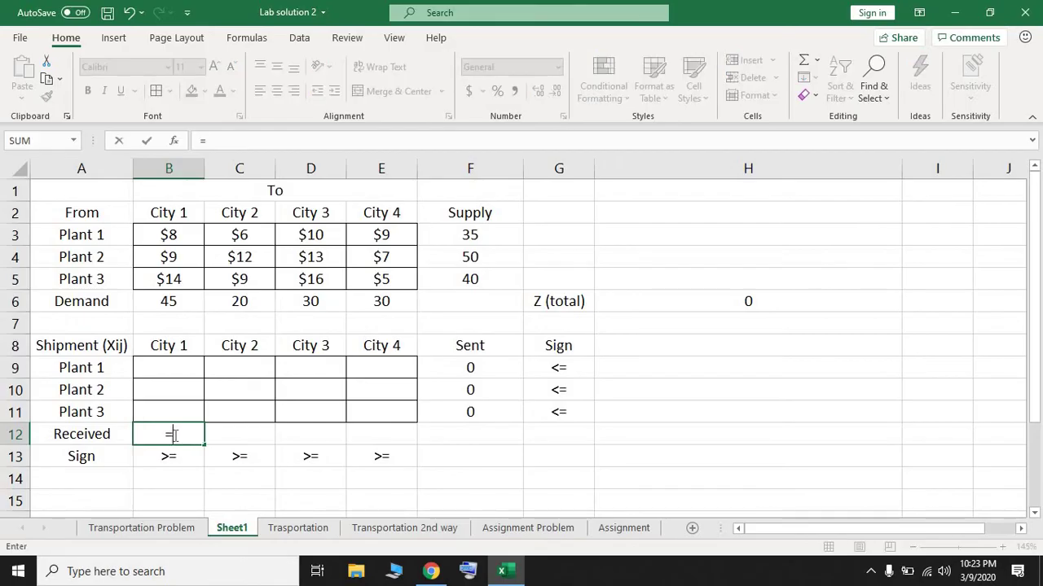
{"action": "type", "text": "sum"}
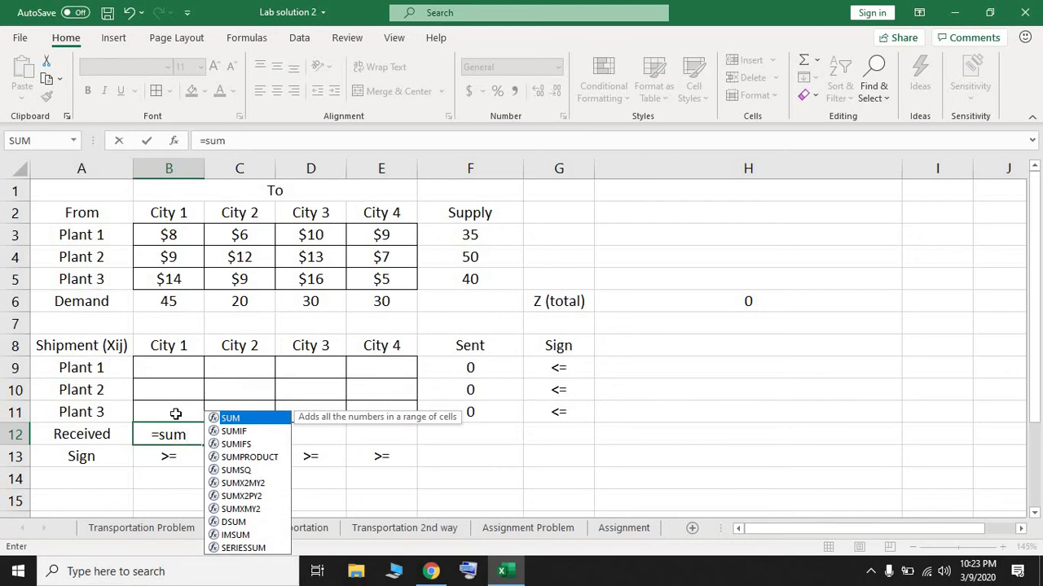
{"action": "type", "text": "("}
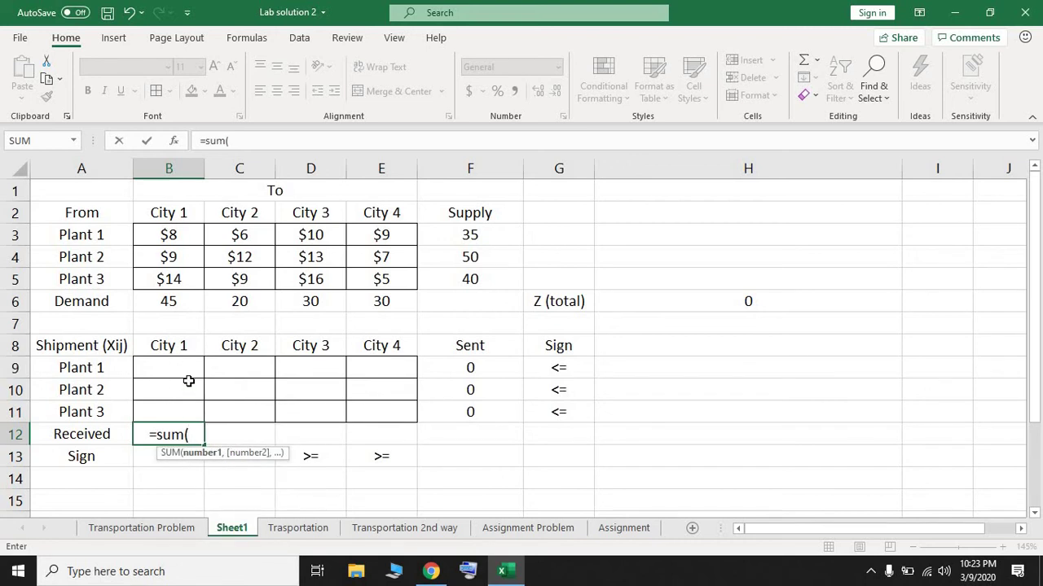
{"action": "left_click_drag", "start_coordinate": [187, 364], "coordinate": [183, 413]}
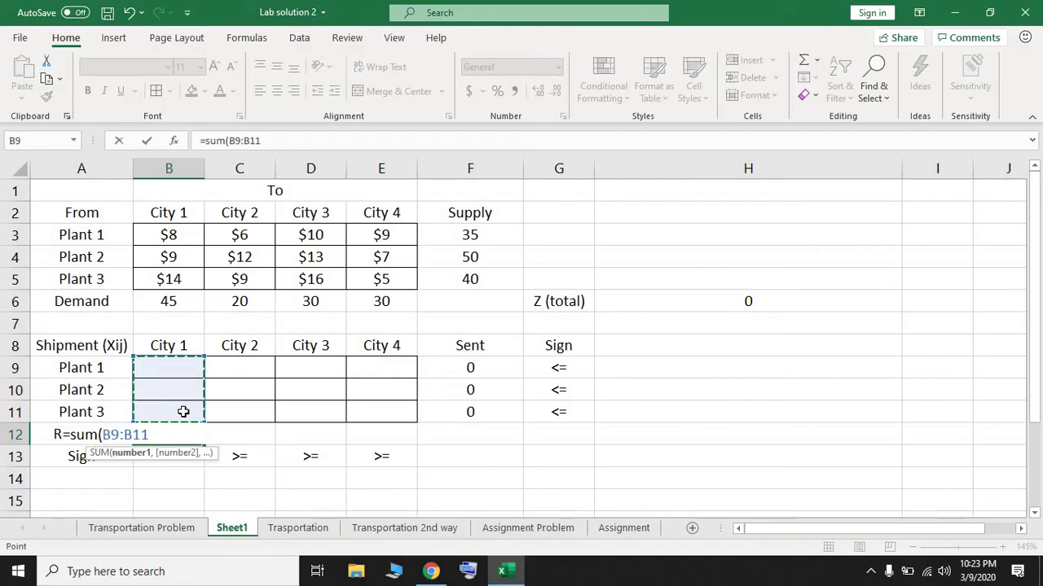
{"action": "key", "text": "Return"}
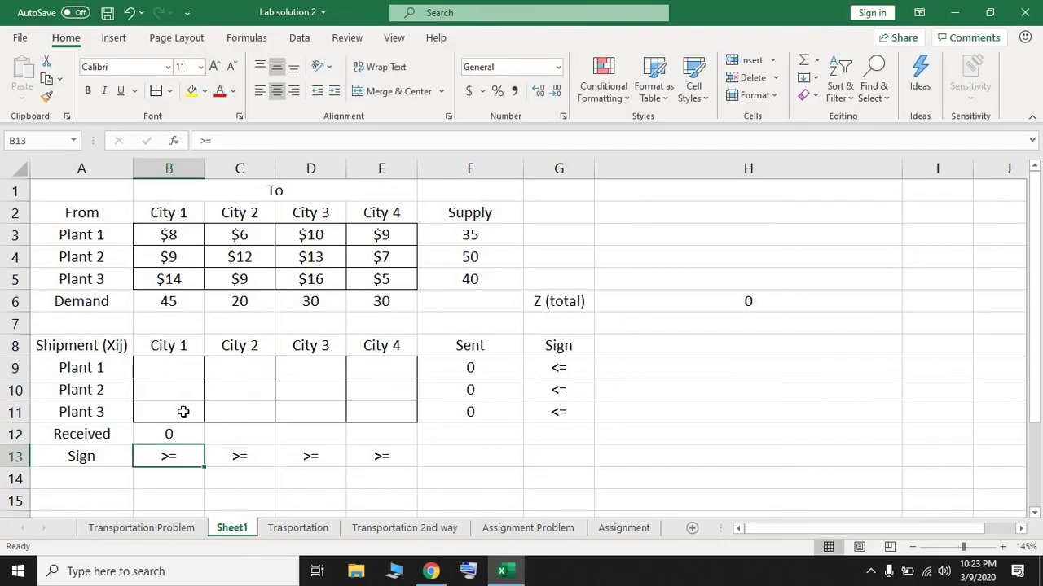
Copy the B12 sum formula across to C12:E12 and check the range used in E12
{"action": "left_click", "coordinate": [189, 435]}
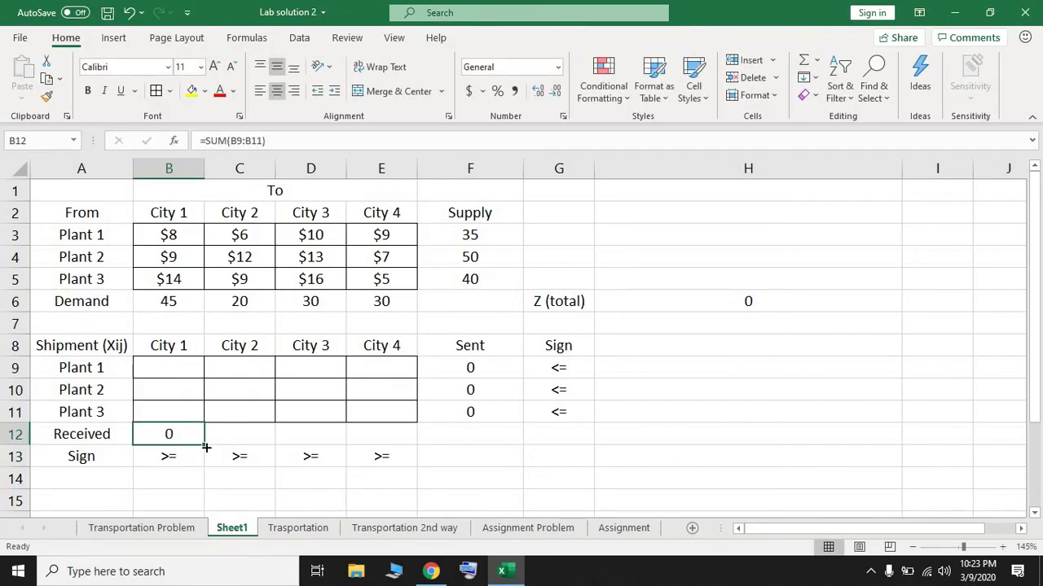
{"action": "left_click_drag", "start_coordinate": [206, 445], "coordinate": [393, 434]}
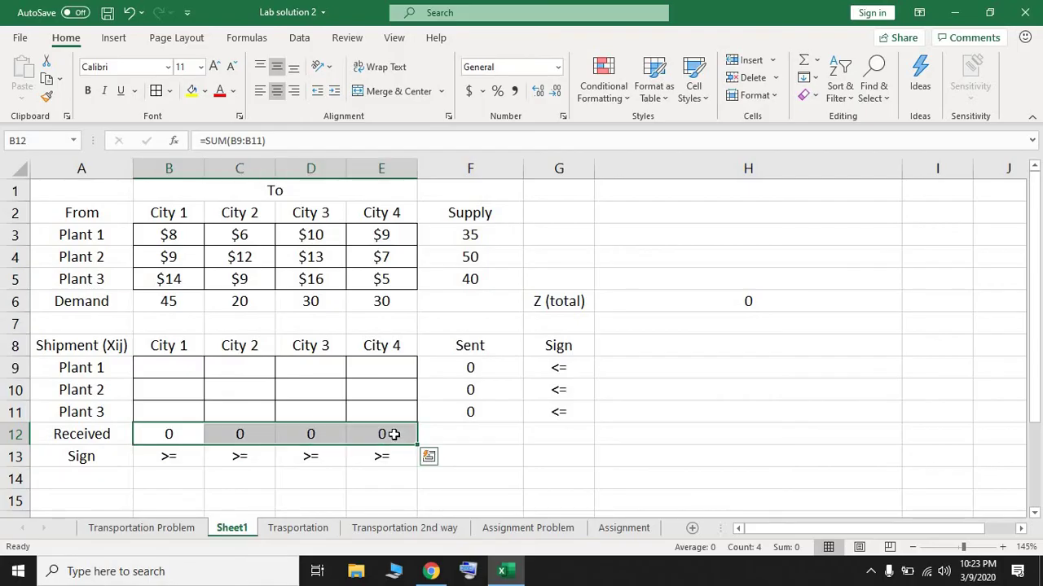
{"action": "left_click", "coordinate": [398, 435]}
{"action": "double_click", "coordinate": [399, 435]}
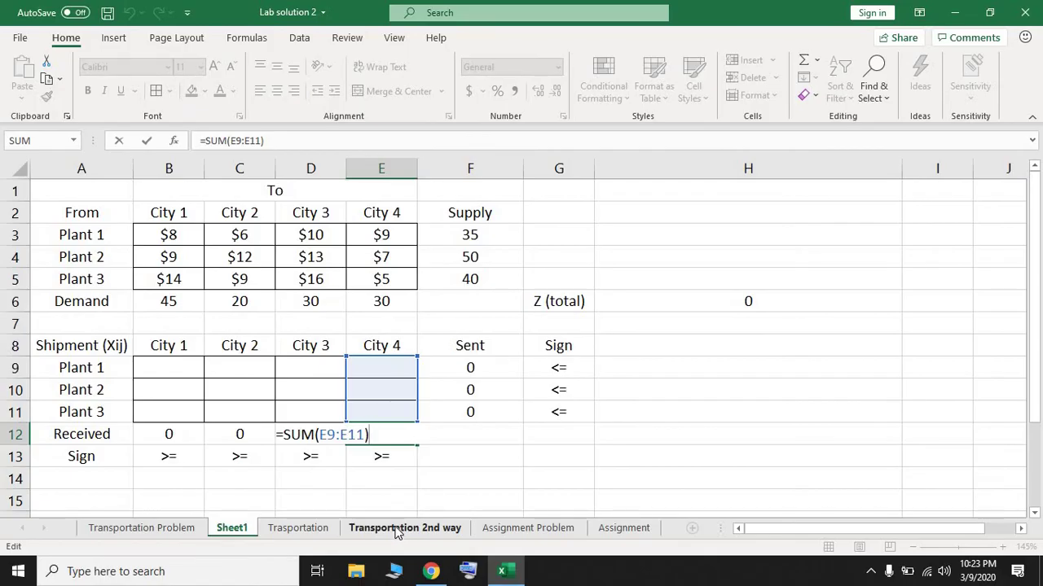
{"action": "key", "text": "ctrl+Return"}
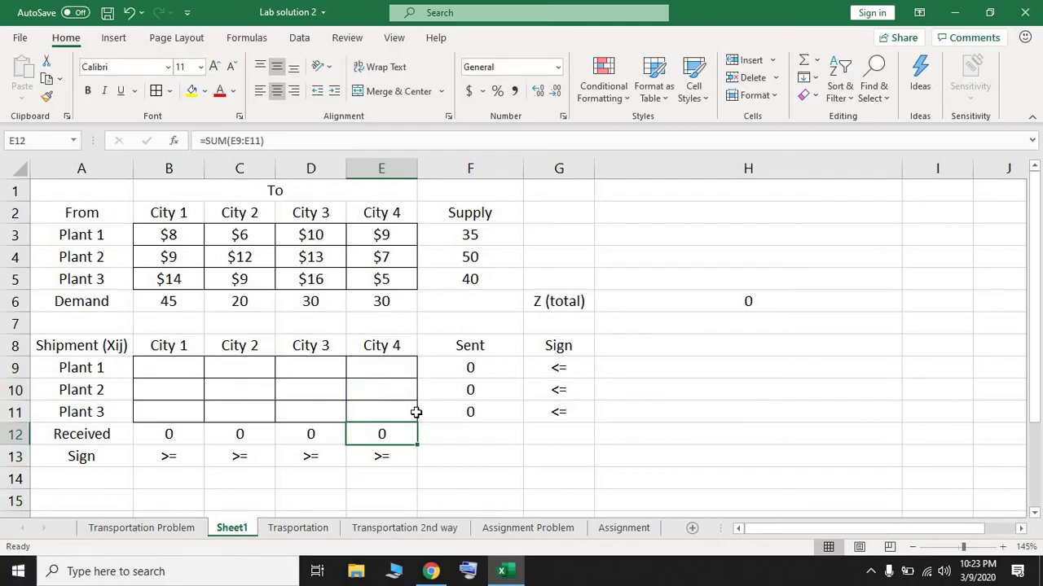
Highlight the Z (total) result cell H6 with a yellow fill
{"action": "left_click", "coordinate": [648, 302]}
{"action": "left_click", "coordinate": [192, 91]}
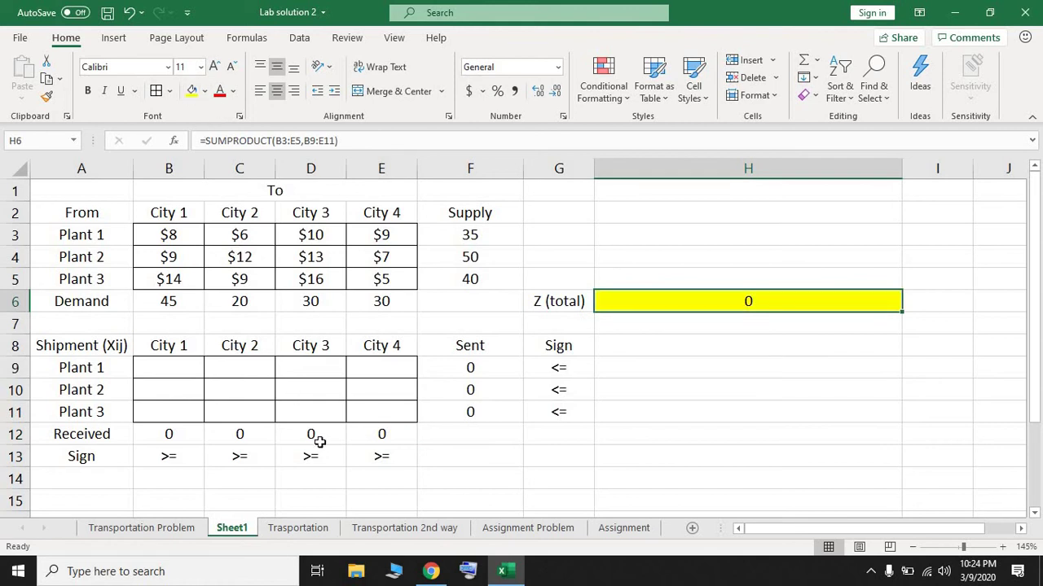
{"action": "left_click", "coordinate": [172, 434]}
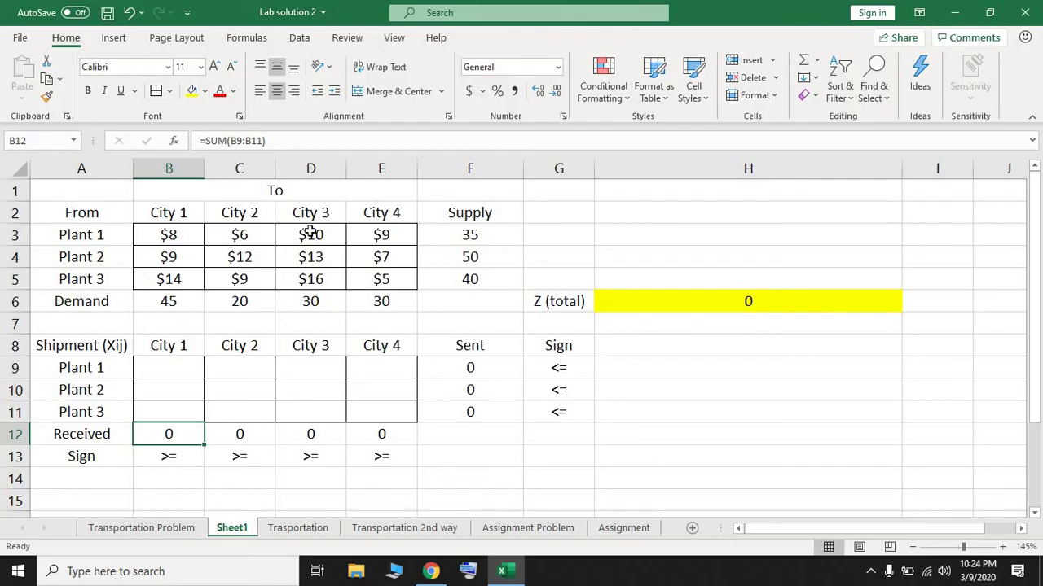
Open Solver and set the objective to cell $H$6 with the goal Min
{"action": "left_click", "coordinate": [299, 41]}
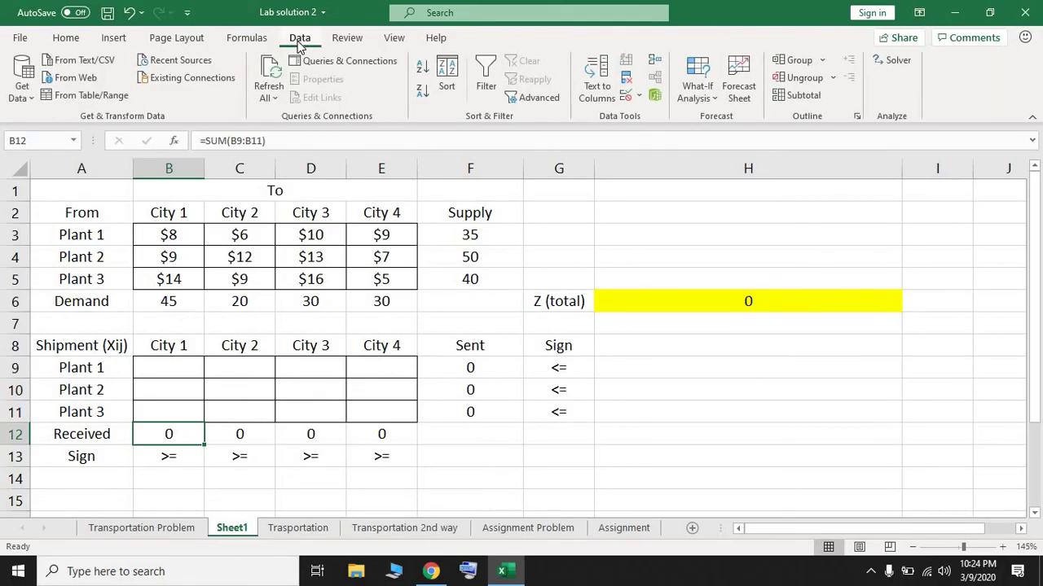
{"action": "left_click", "coordinate": [907, 68]}
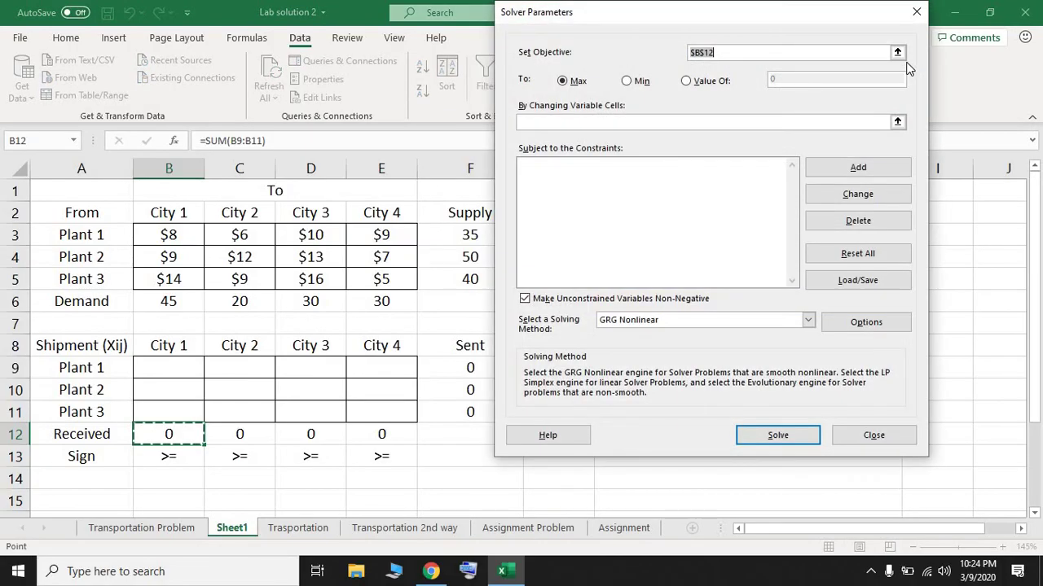
{"action": "left_click_drag", "start_coordinate": [714, 9], "coordinate": [432, 81]}
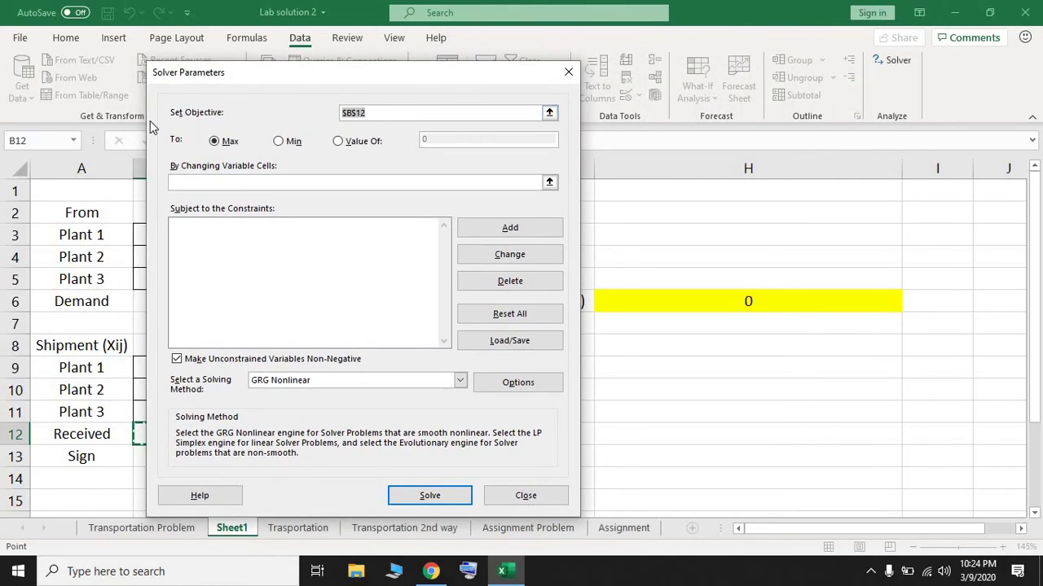
{"action": "left_click", "coordinate": [550, 114]}
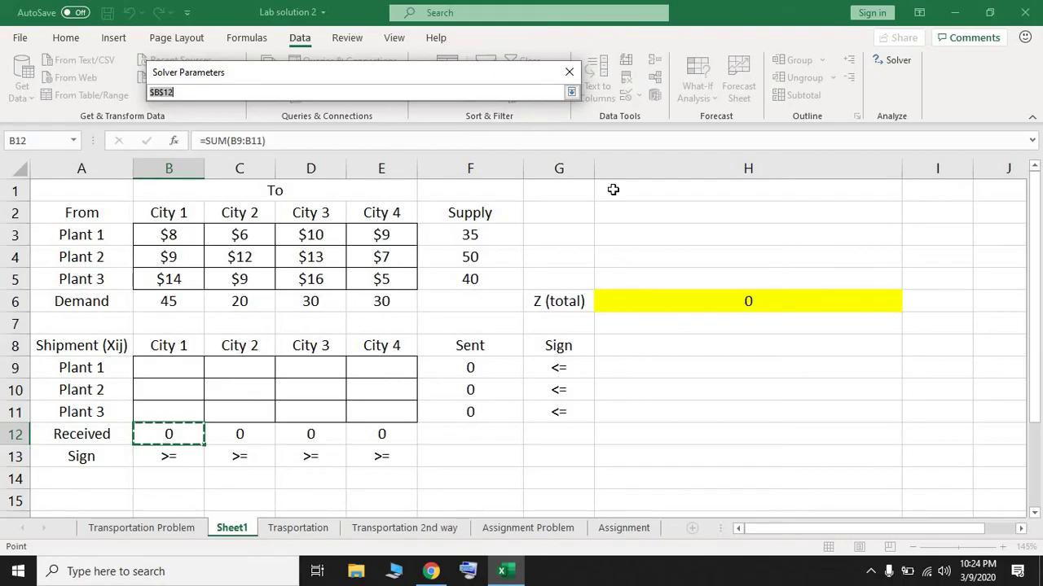
{"action": "left_click", "coordinate": [757, 302]}
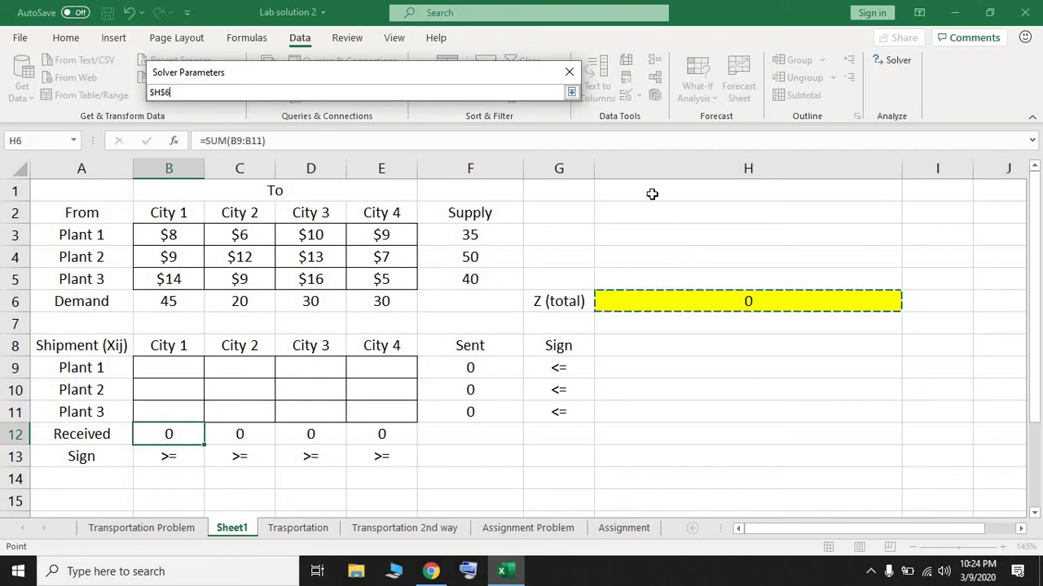
{"action": "left_click", "coordinate": [571, 93]}
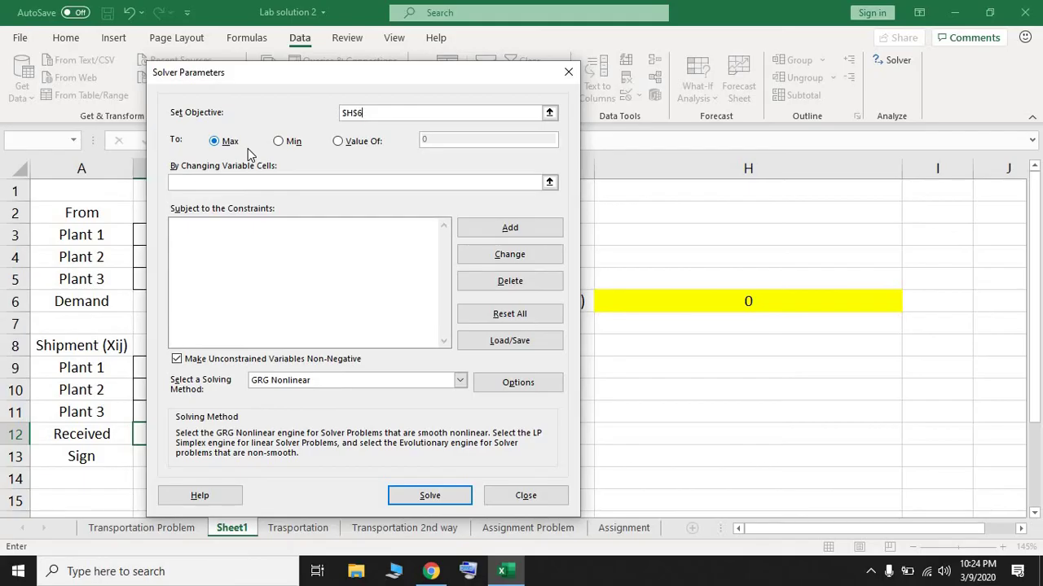
{"action": "left_click_drag", "start_coordinate": [329, 73], "coordinate": [250, 75]}
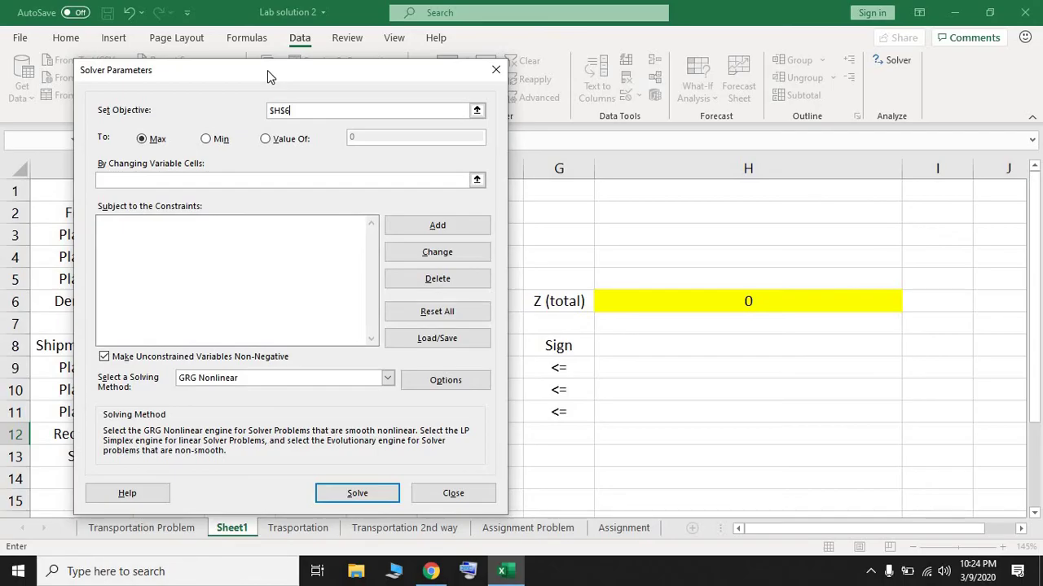
{"action": "left_click", "coordinate": [206, 140]}
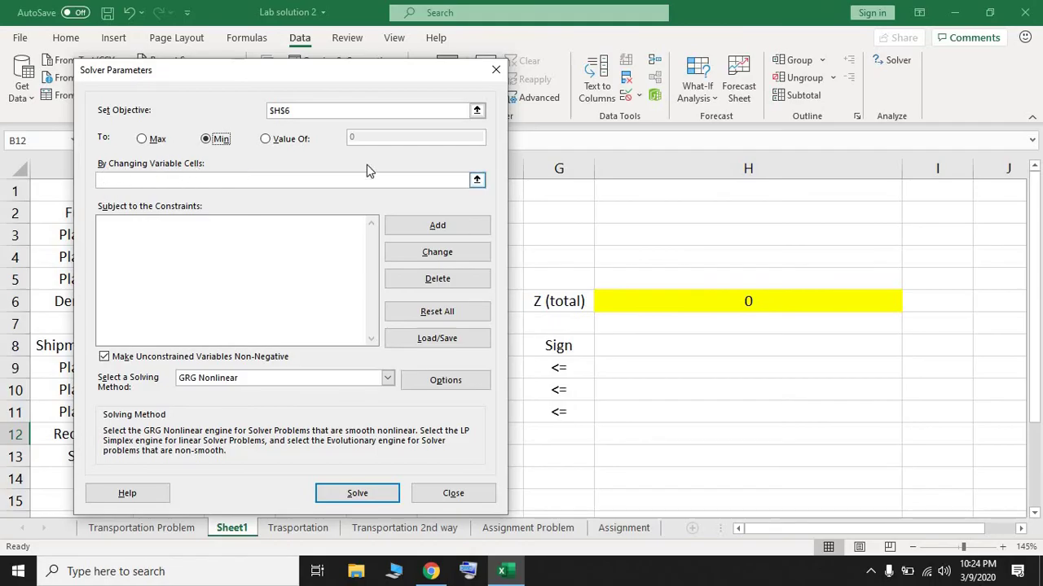
Set Solver's changing variable cells to the shipment range $B$9:$E$11
{"action": "left_click", "coordinate": [476, 179]}
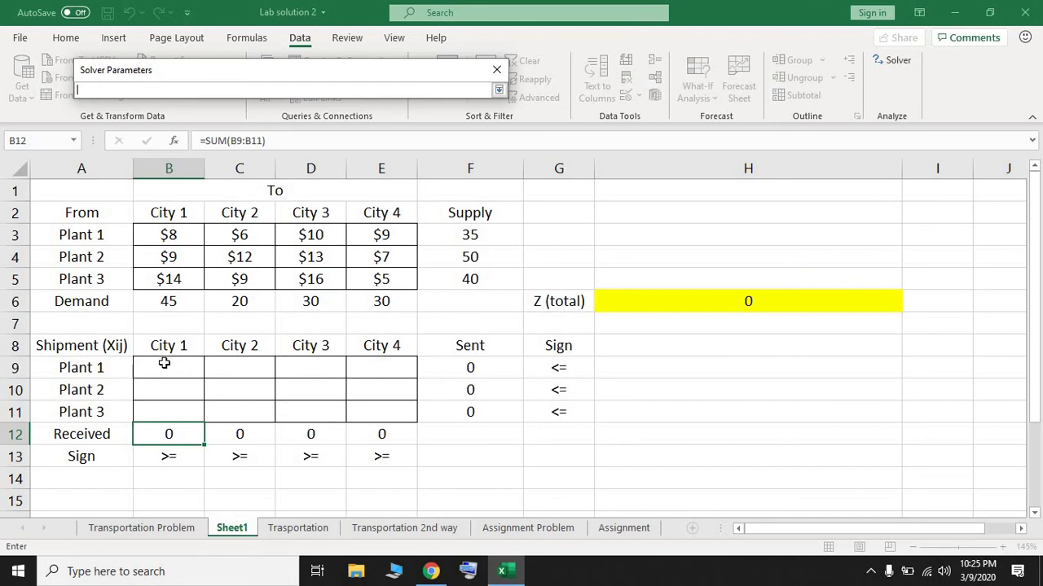
{"action": "left_click_drag", "start_coordinate": [163, 363], "coordinate": [375, 411]}
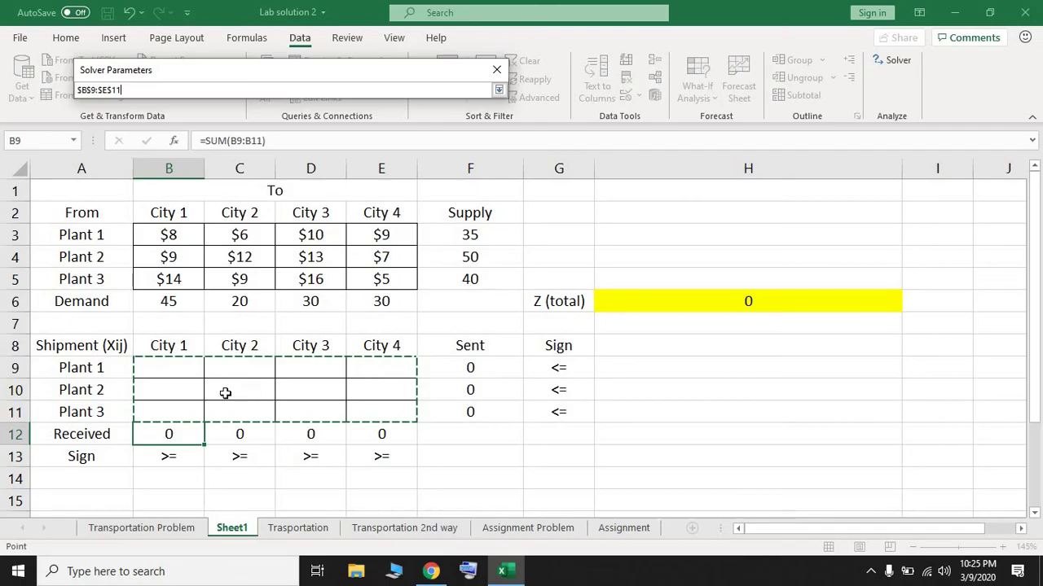
{"action": "left_click", "coordinate": [498, 90]}
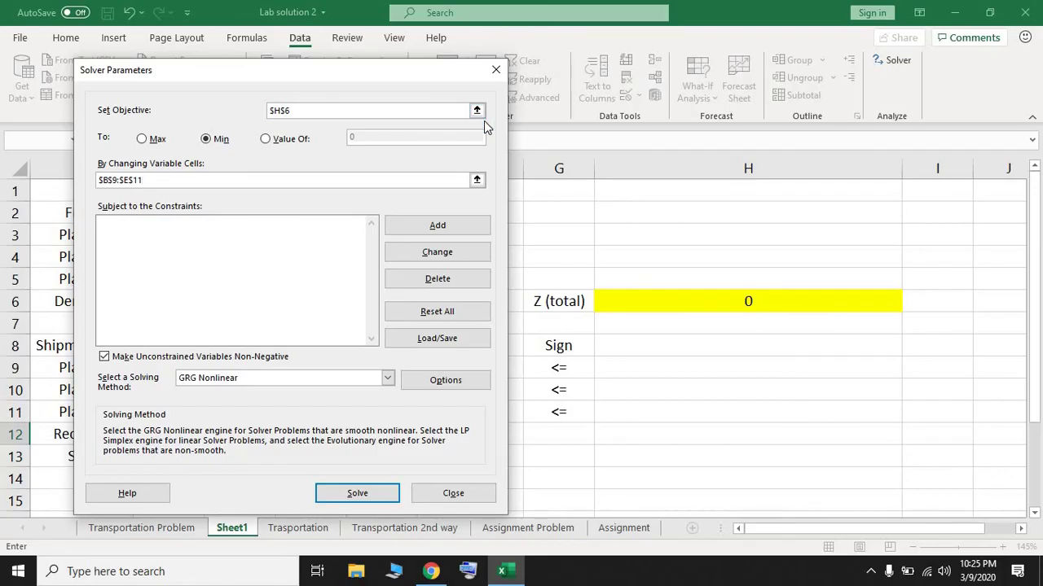
Add the Solver supply constraint $F$9:$F$11 <= $F$3:$F$5, limiting the units sent from each plant
{"action": "left_click", "coordinate": [470, 232]}
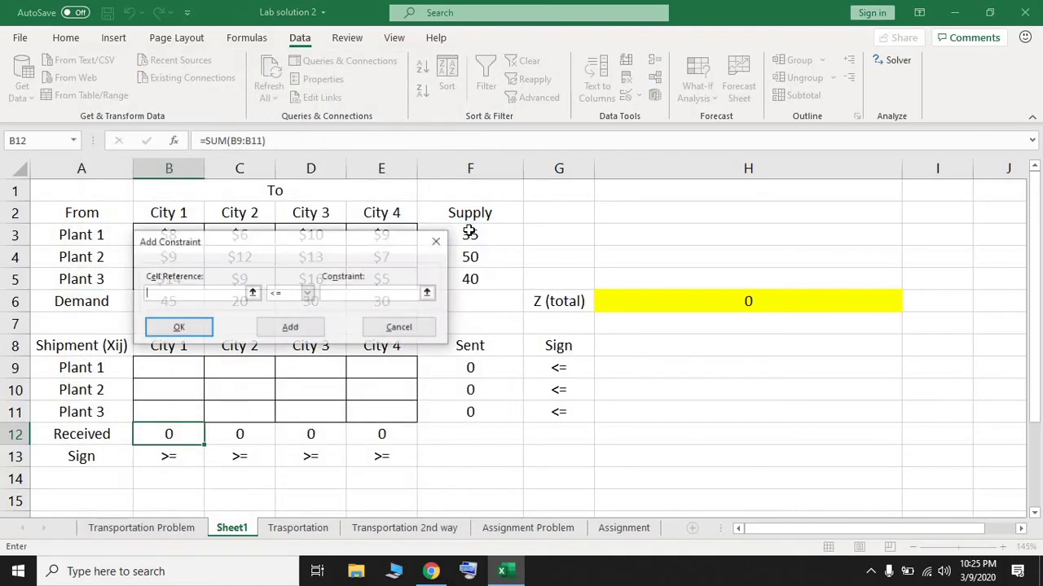
{"action": "left_click_drag", "start_coordinate": [465, 247], "coordinate": [768, 172]}
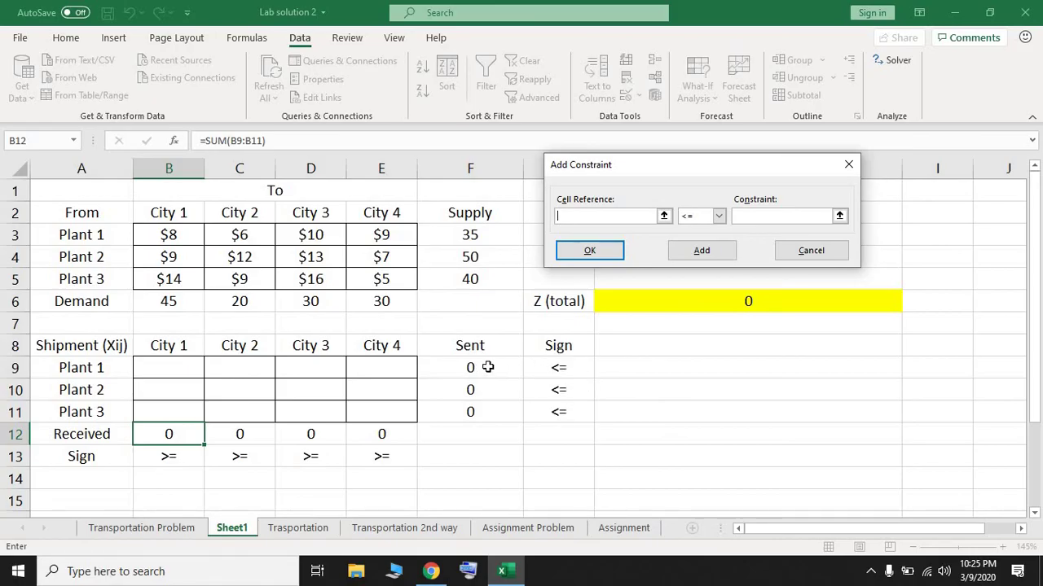
{"action": "left_click", "coordinate": [488, 368]}
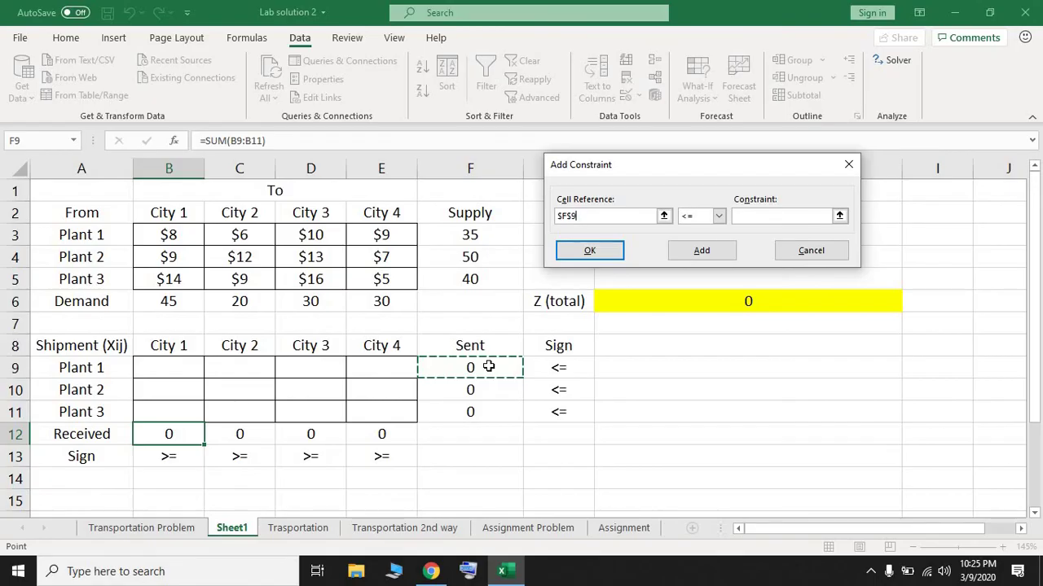
{"action": "left_click_drag", "start_coordinate": [488, 367], "coordinate": [498, 408]}
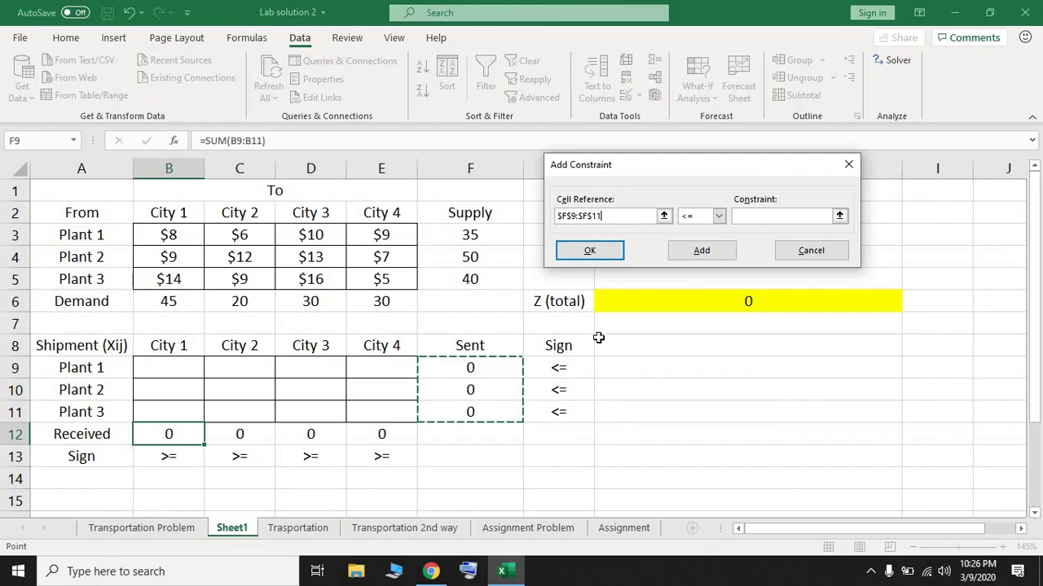
{"action": "left_click", "coordinate": [742, 217]}
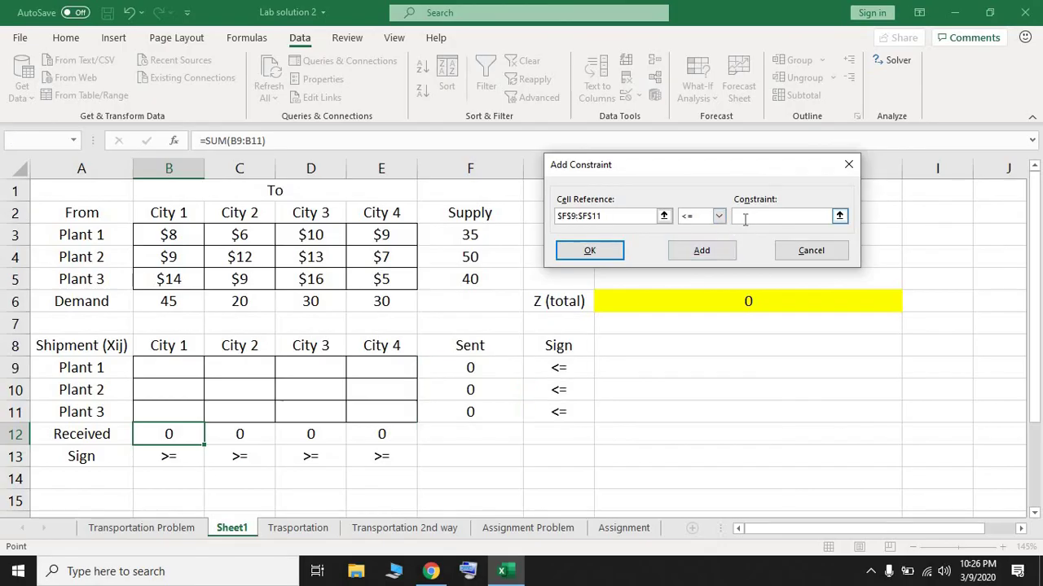
{"action": "left_click", "coordinate": [496, 237]}
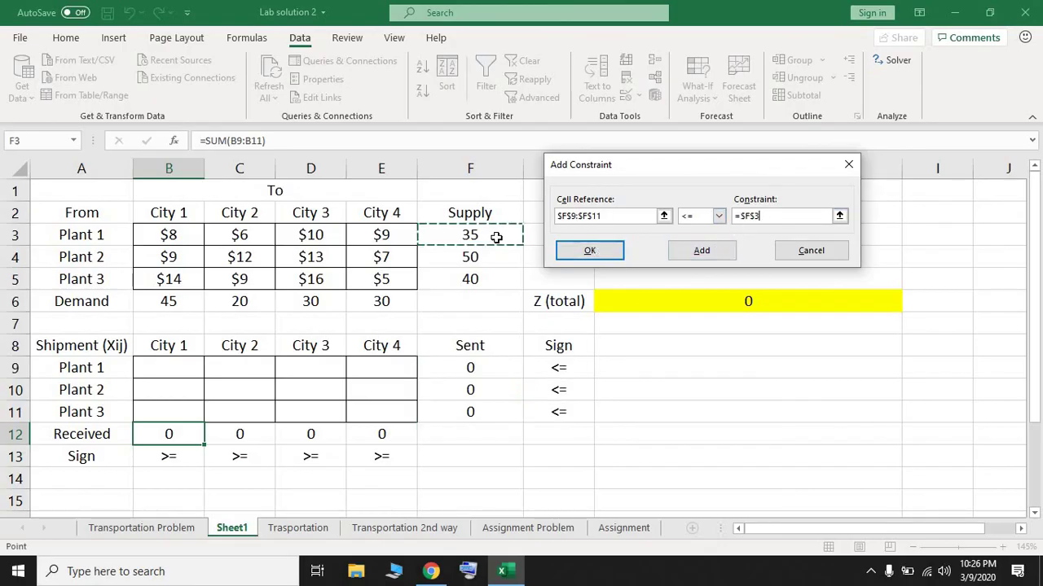
{"action": "left_click_drag", "start_coordinate": [496, 237], "coordinate": [497, 279]}
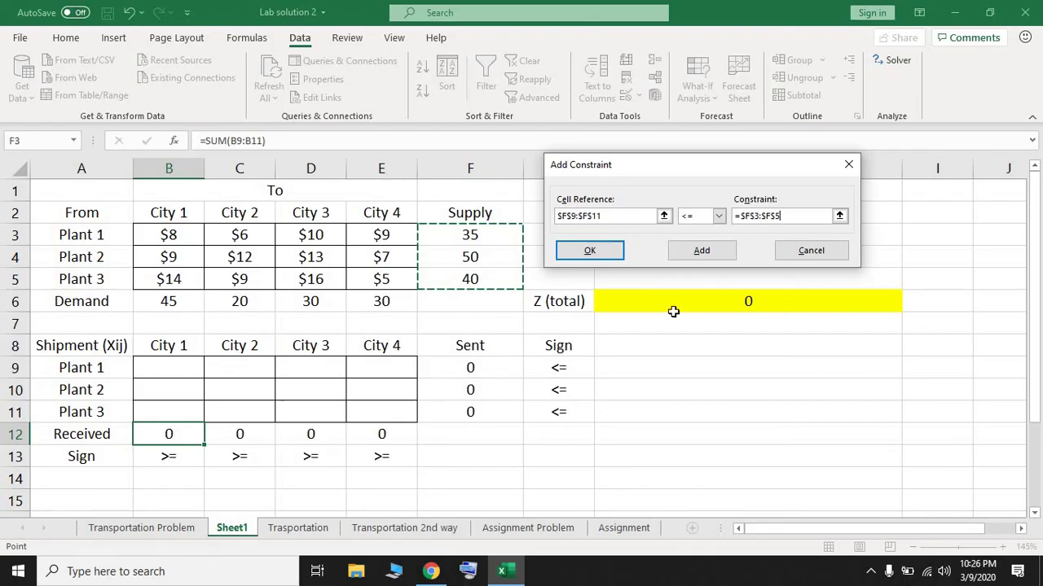
{"action": "left_click", "coordinate": [715, 253]}
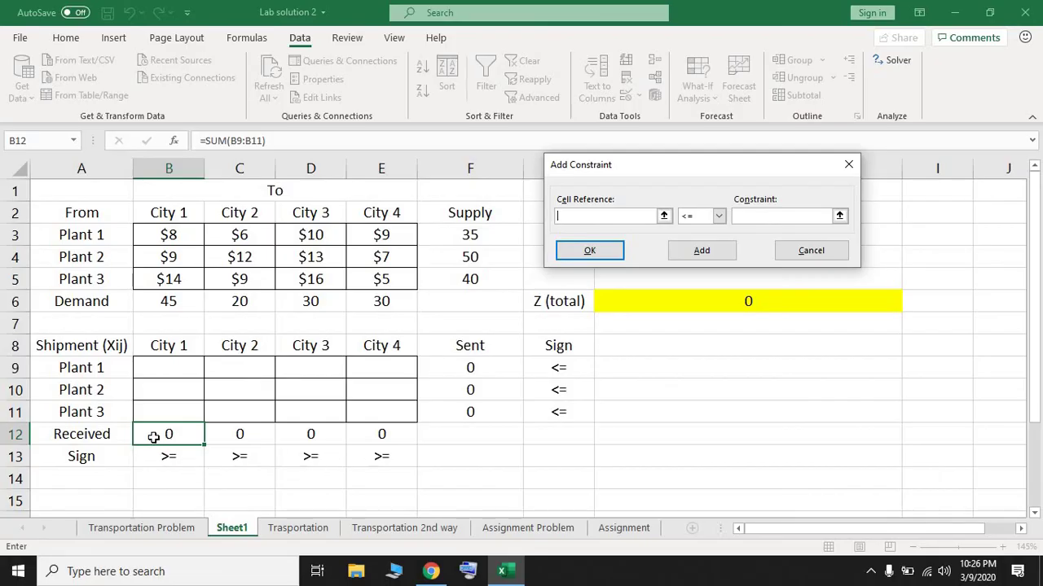
Add the Solver demand constraint $B$12:$E$12 >= $B$6:$E$6, requiring the units received by each city to meet its demand
{"action": "left_click_drag", "start_coordinate": [168, 434], "coordinate": [396, 432]}
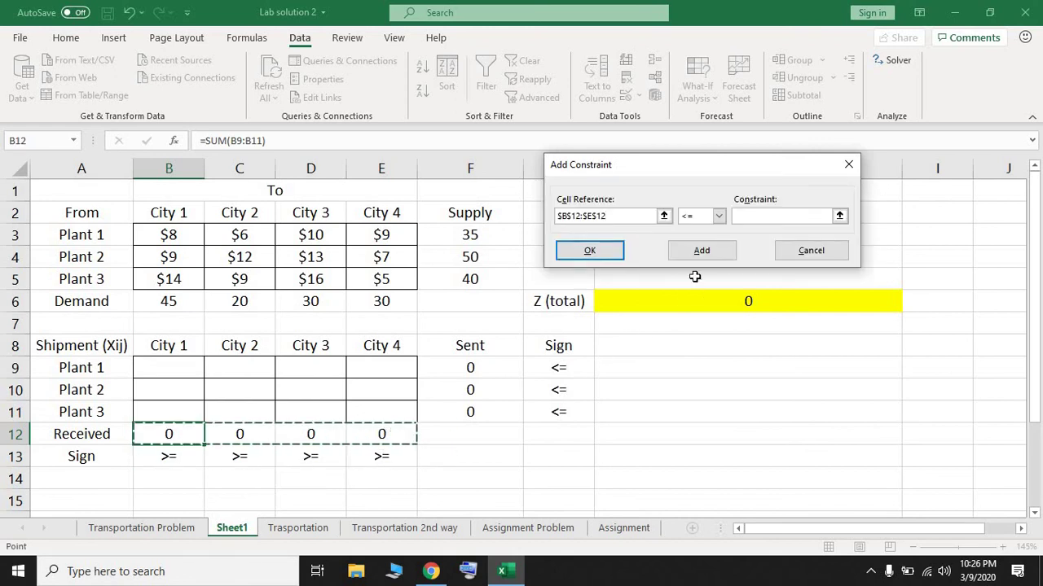
{"action": "left_click", "coordinate": [724, 218]}
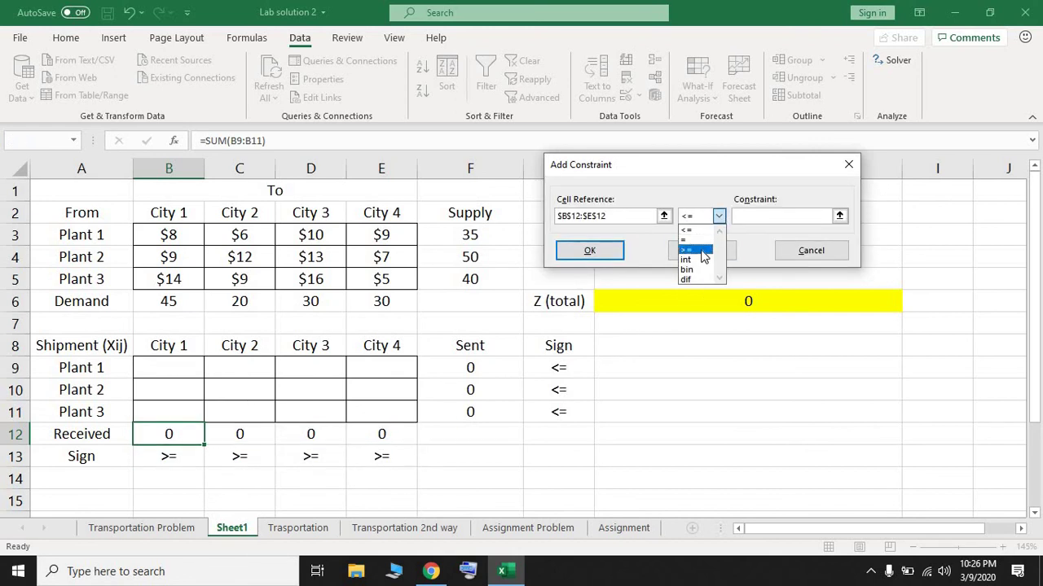
{"action": "left_click", "coordinate": [700, 250]}
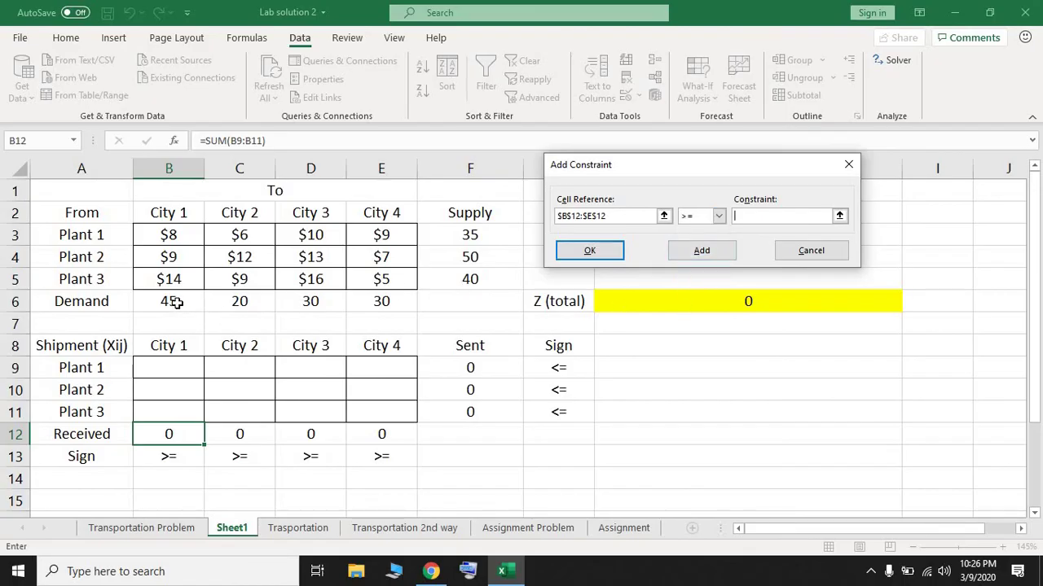
{"action": "left_click_drag", "start_coordinate": [173, 302], "coordinate": [380, 305]}
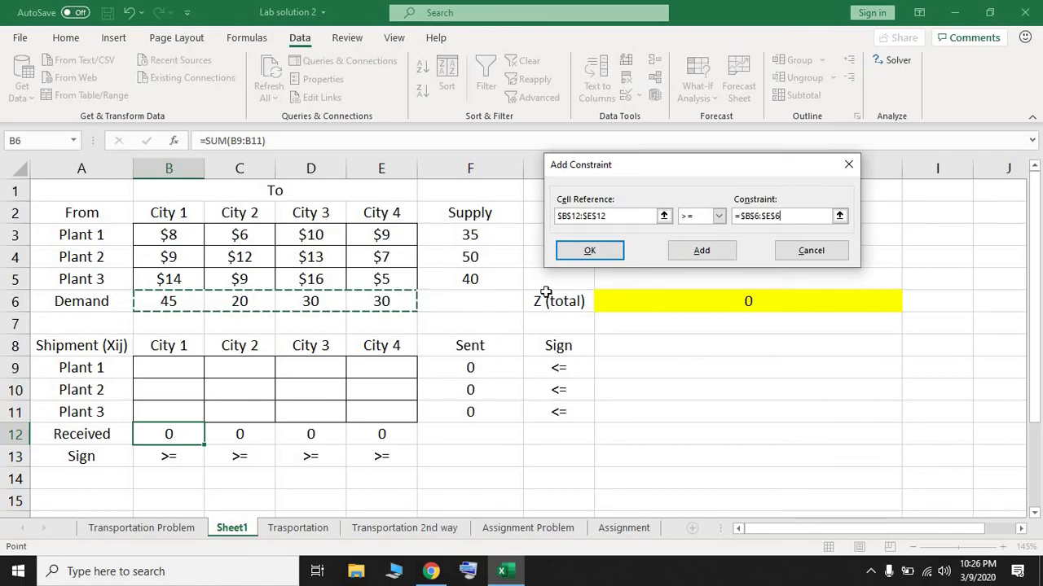
{"action": "left_click", "coordinate": [593, 251]}
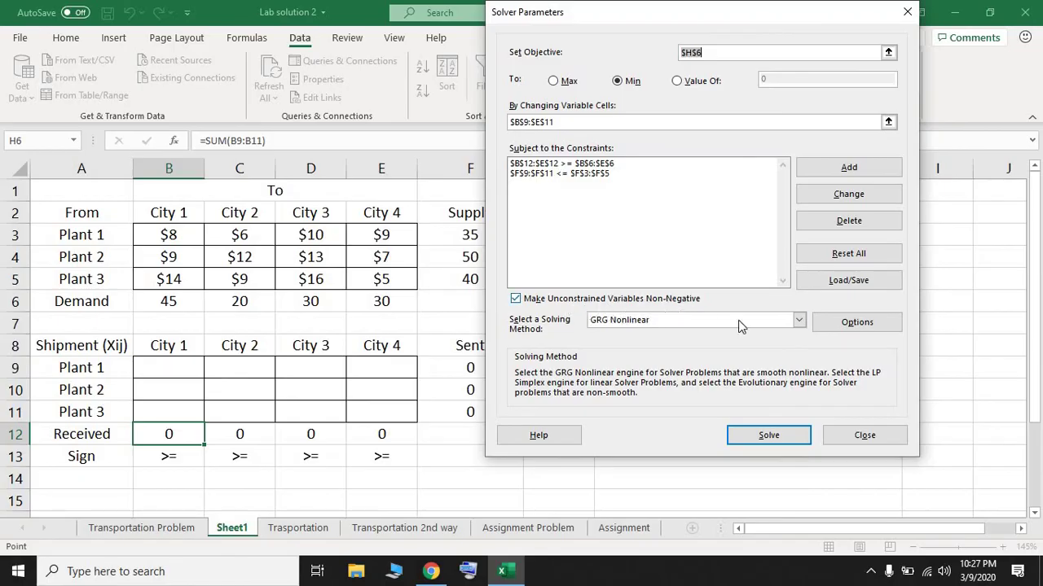
Solve the model with the Simplex LP method and keep the Solver solution
{"action": "left_click", "coordinate": [799, 322]}
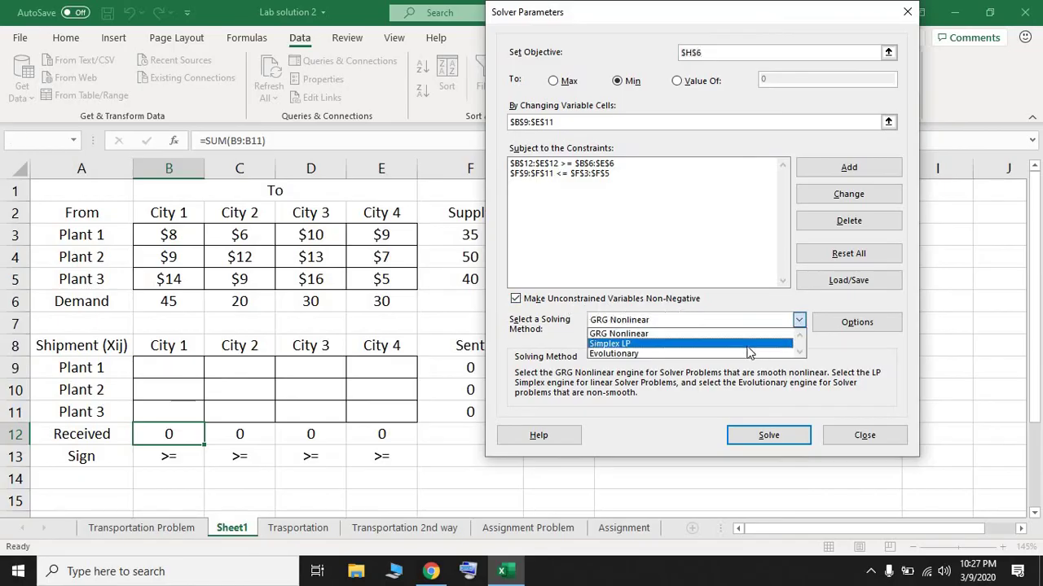
{"action": "left_click", "coordinate": [748, 345]}
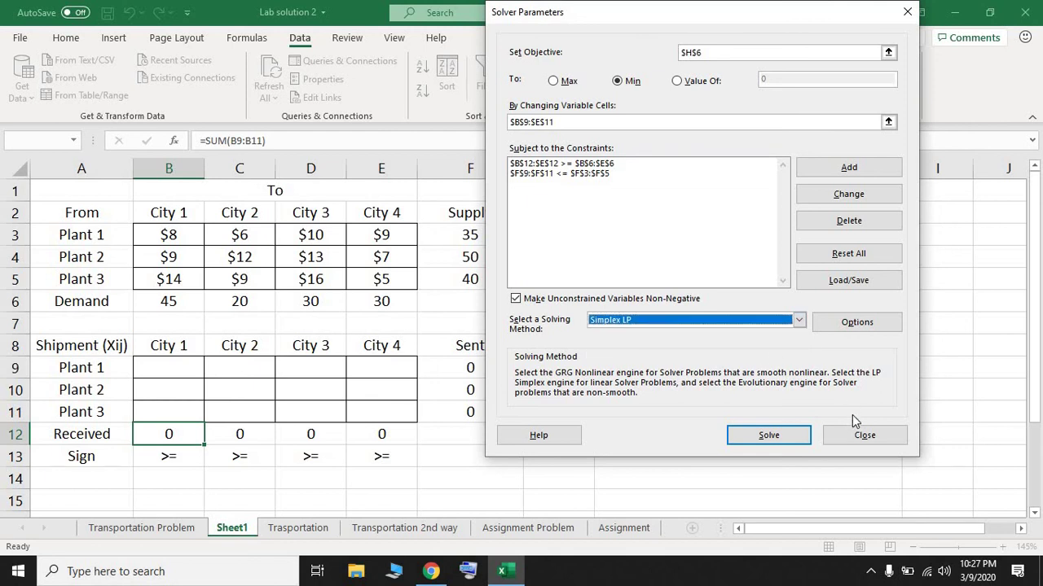
{"action": "left_click", "coordinate": [801, 435]}
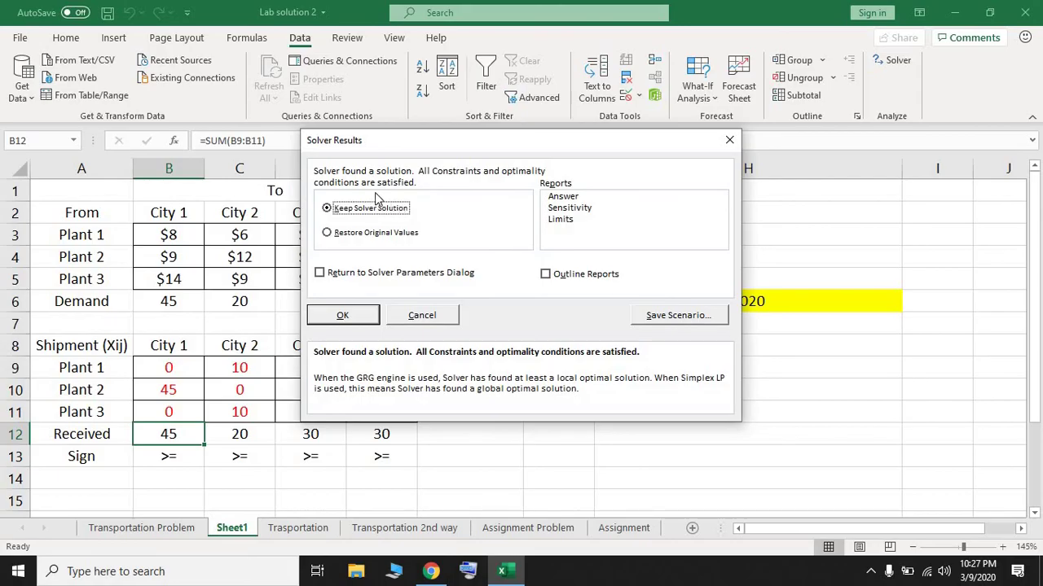
{"action": "left_click", "coordinate": [342, 317]}
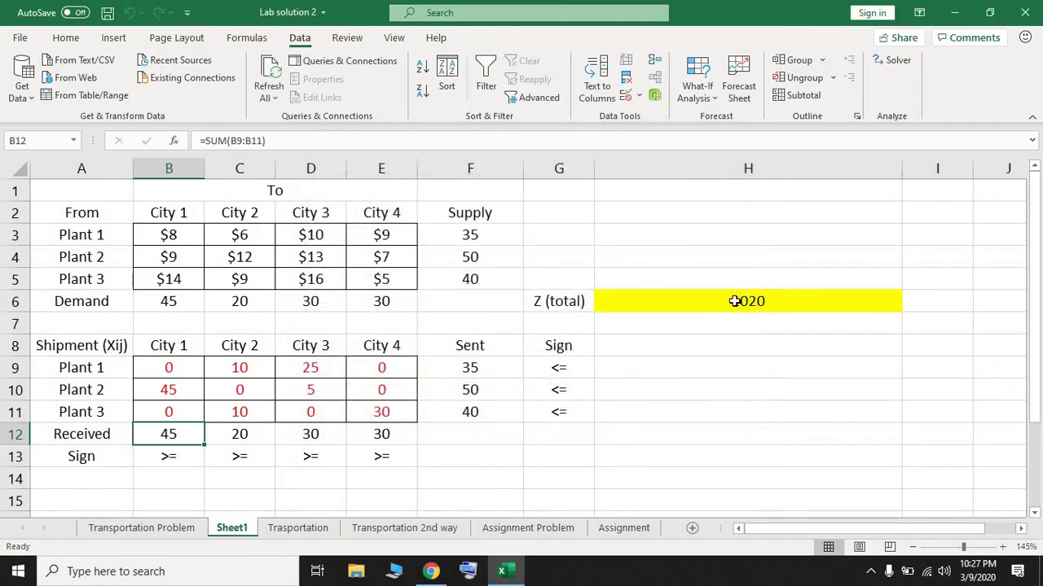
Examine the solved shipment quantities from the plants to City 1 and City 2 in the shipment table
{"action": "left_click", "coordinate": [178, 369]}
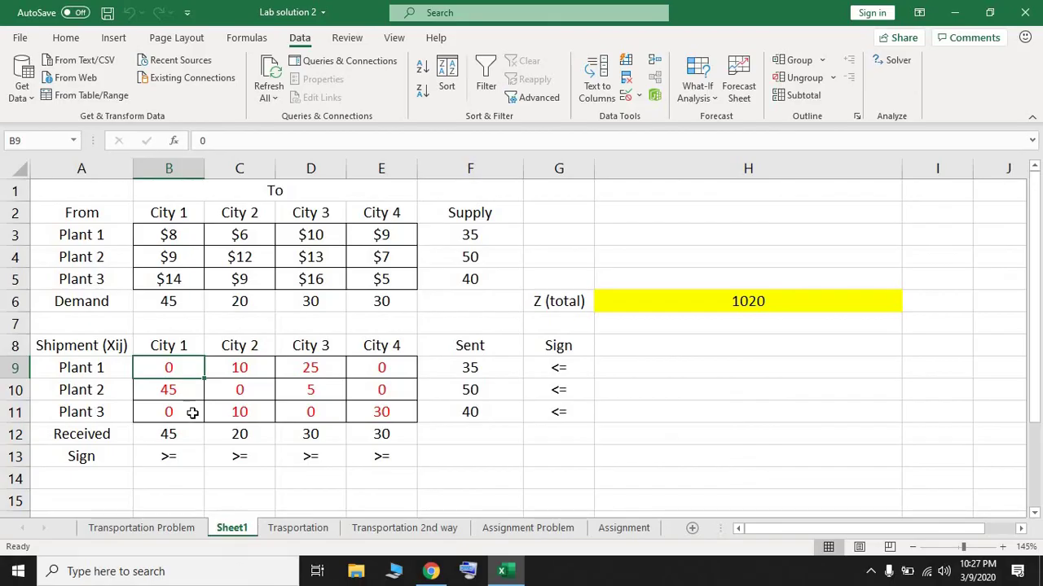
{"action": "left_click", "coordinate": [184, 394]}
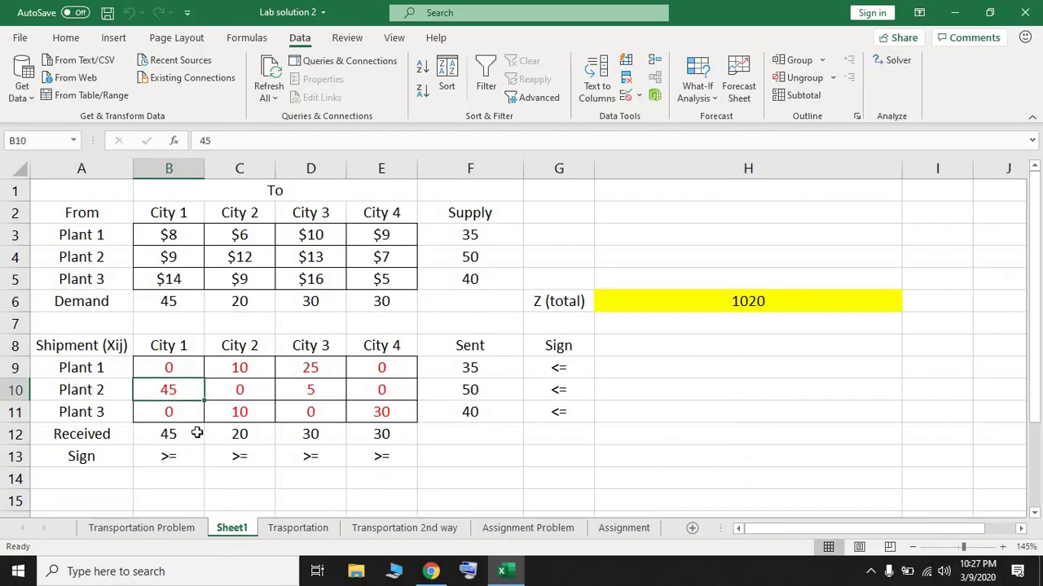
{"action": "left_click", "coordinate": [256, 370]}
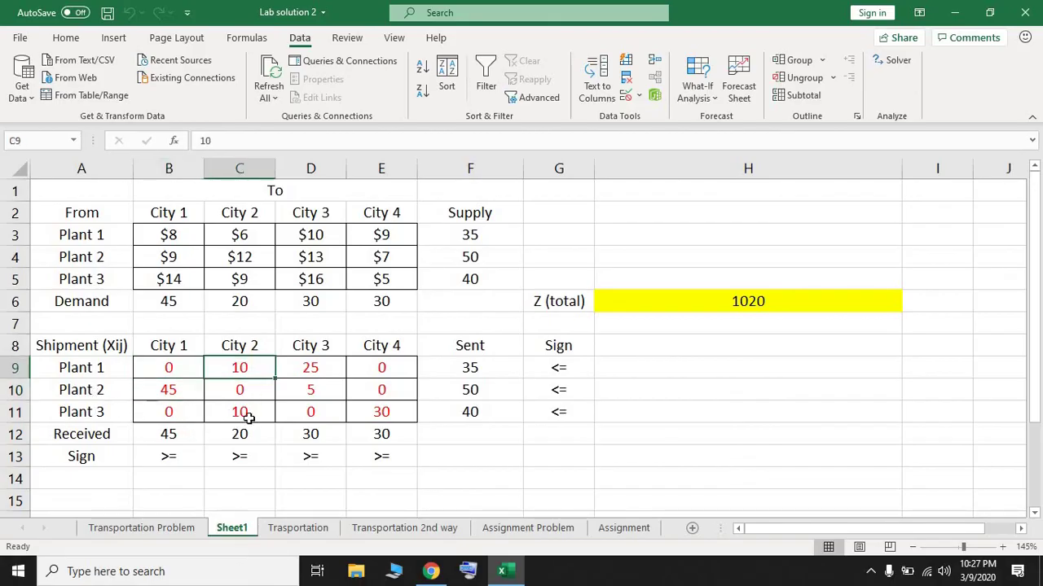